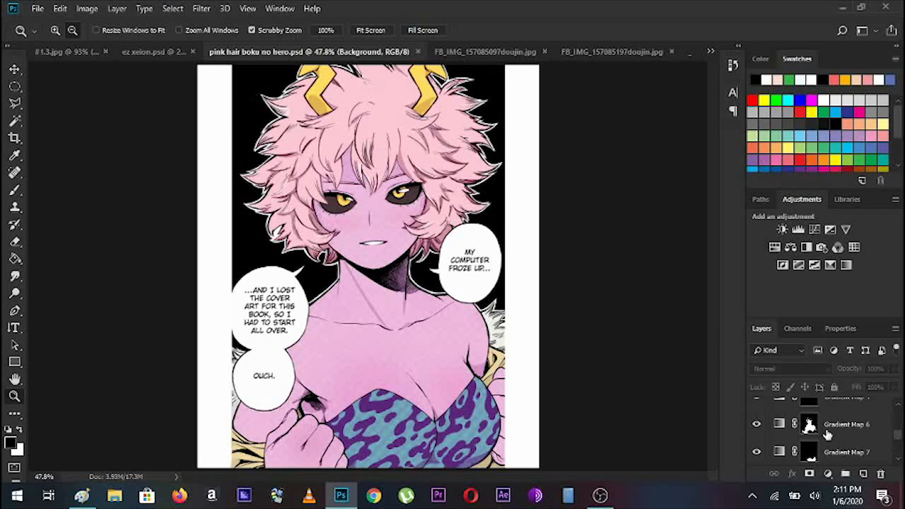
Step: Select the Background layer and look through the gradient map layers stacked above it
scroll(828, 434, down, 3)
click(821, 445)
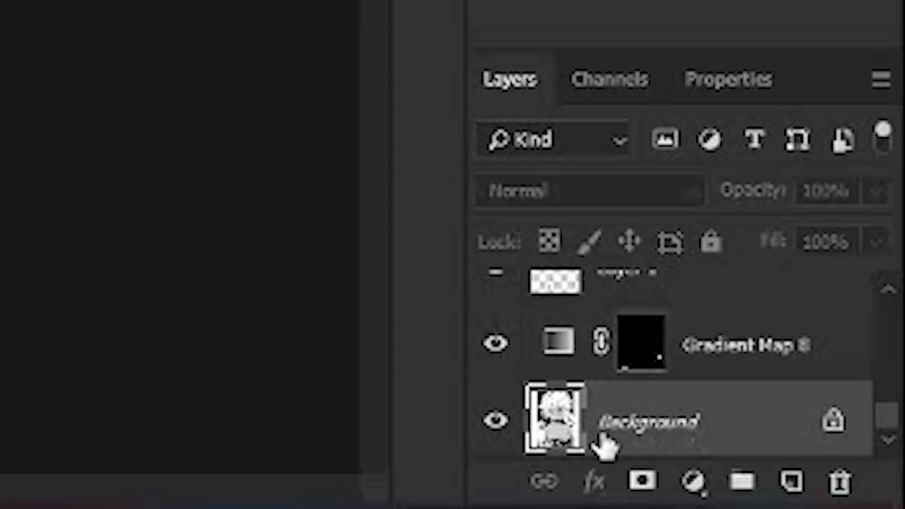
scroll(685, 425, up, 2)
scroll(686, 424, up, 5)
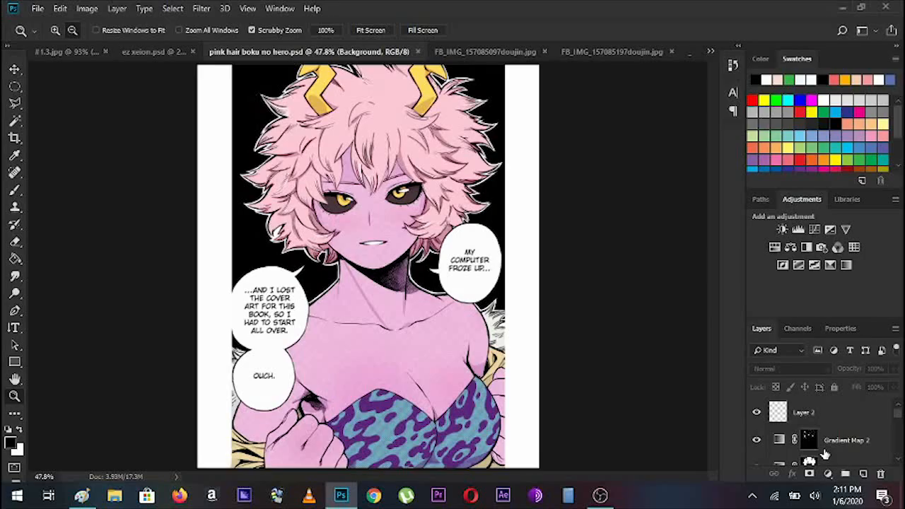
scroll(685, 426, down, 5)
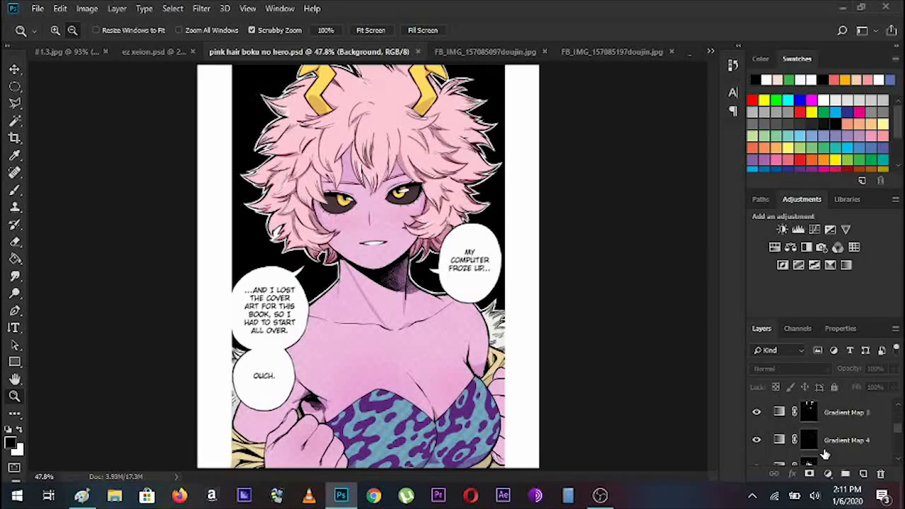
scroll(824, 453, down, 2)
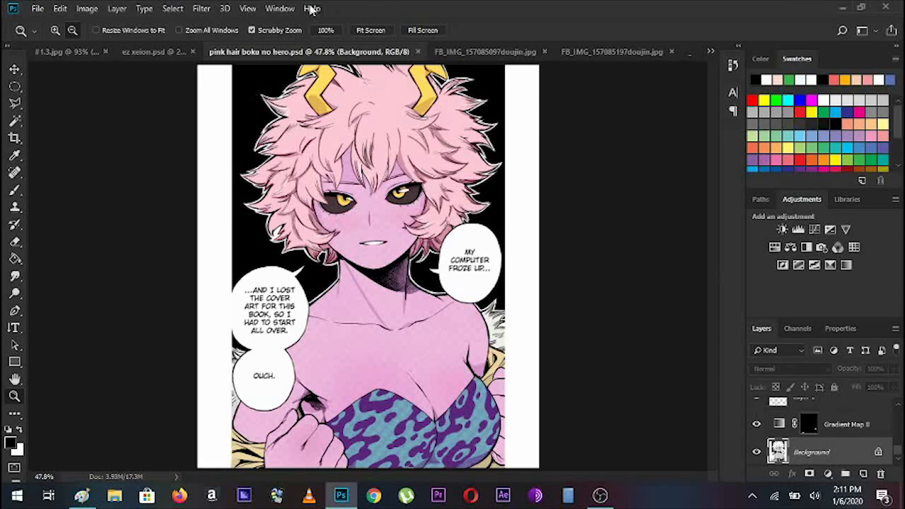
Step: Start the Topaz Clean 3 filter on the Background layer and choose the "new new manga peset" preset from the Skin Collection
click(202, 8)
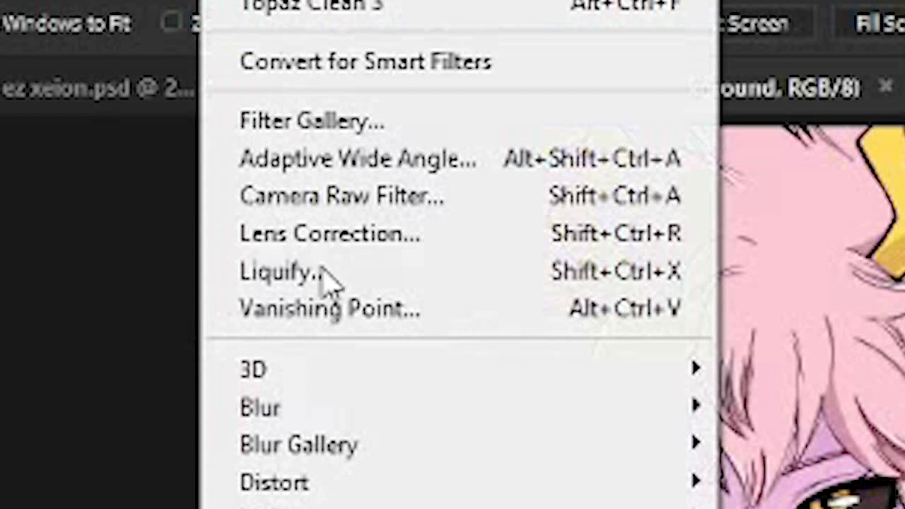
mouse_move(382, 497)
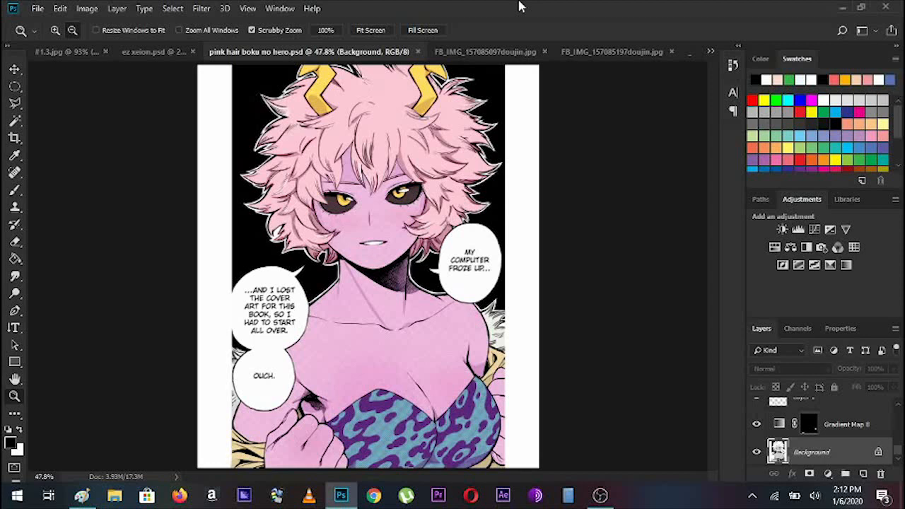
click(200, 8)
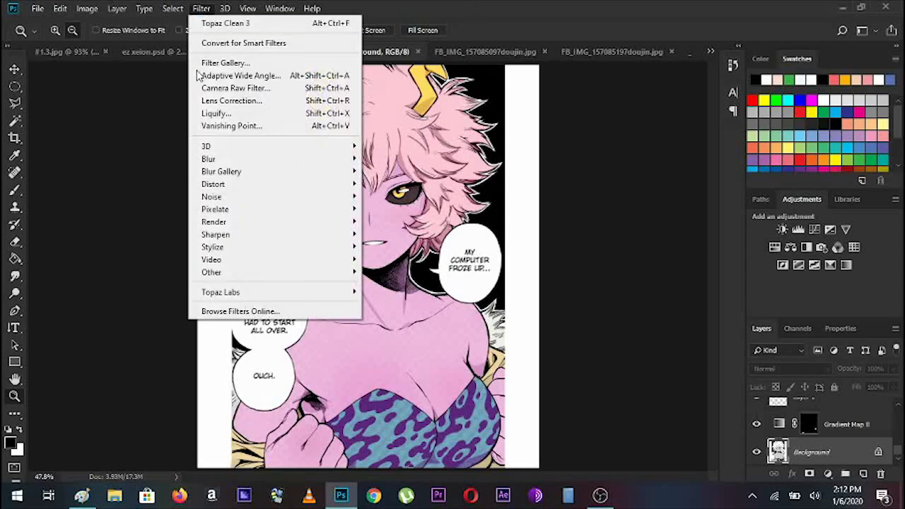
mouse_move(231, 299)
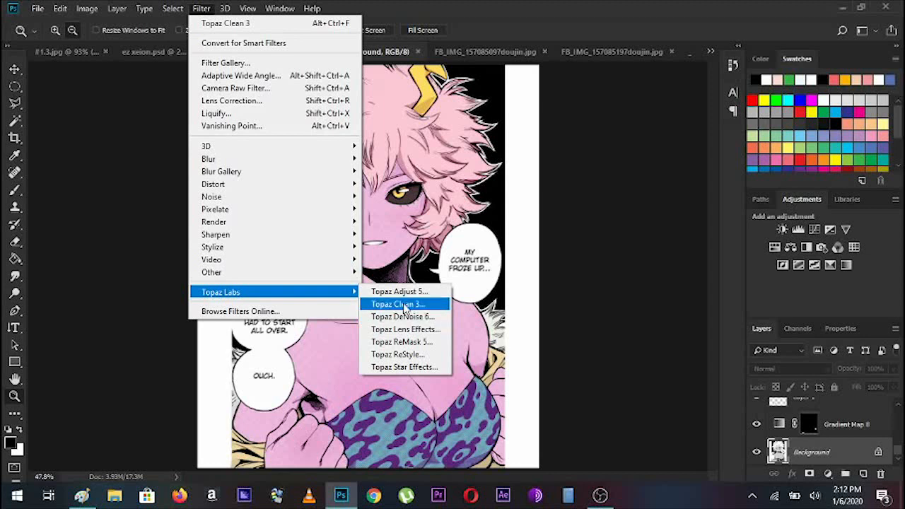
click(405, 305)
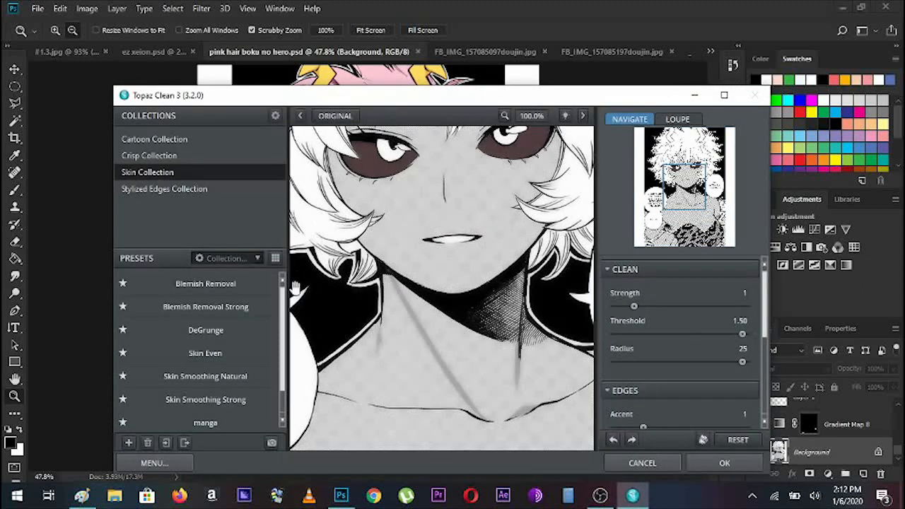
mouse_move(285, 315)
scroll(284, 318, down, 1)
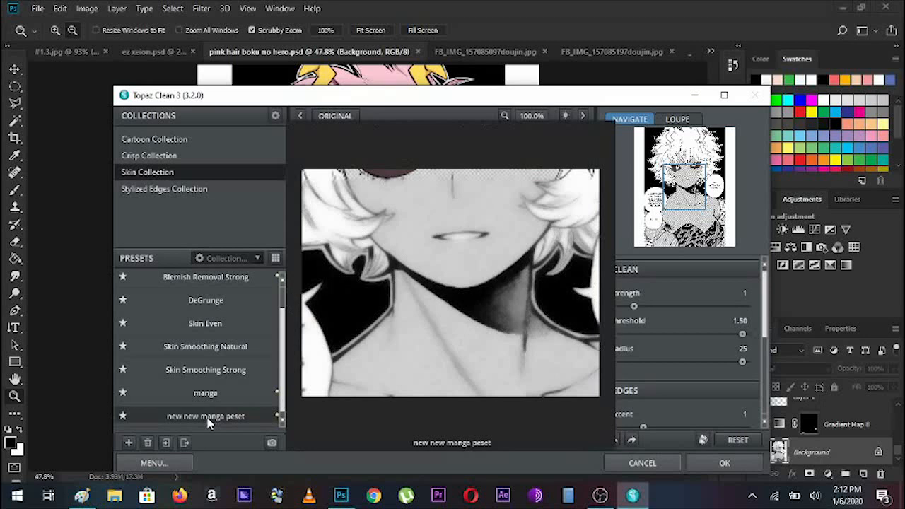
click(208, 419)
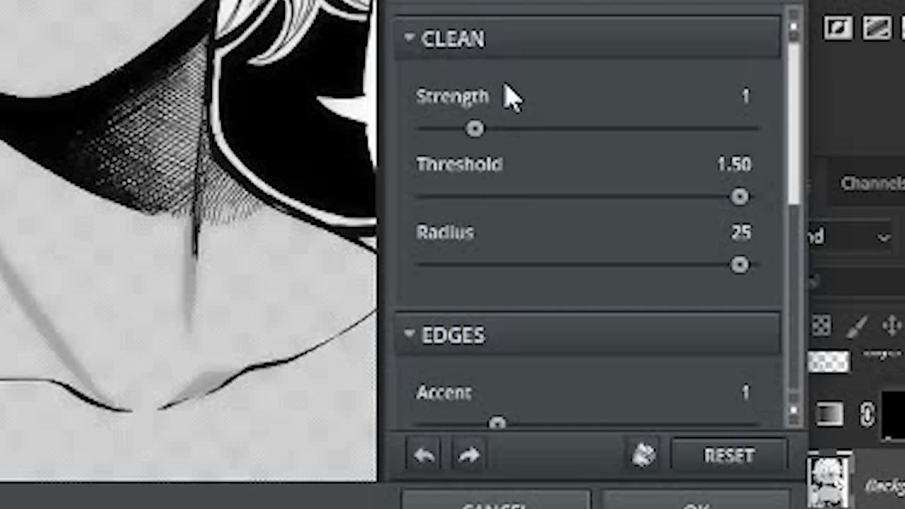
Step: Review the preset's Clean, Edges and Texture values and apply the Topaz Clean 3 filter
mouse_move(504, 95)
drag(799, 192, 814, 318)
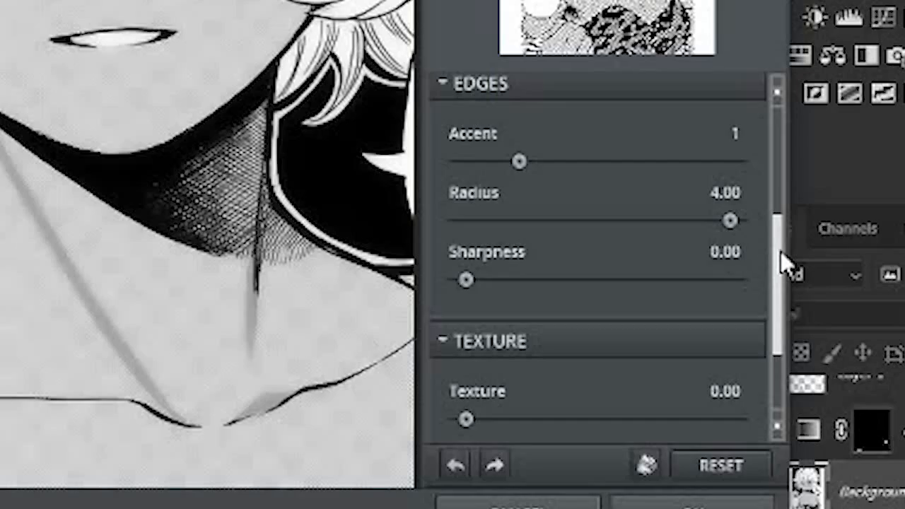
drag(765, 339, 761, 383)
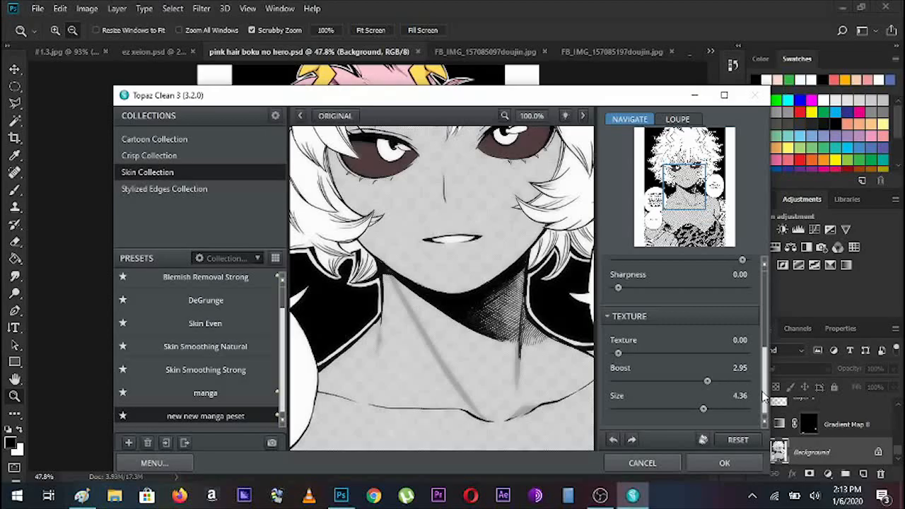
drag(764, 396, 772, 367)
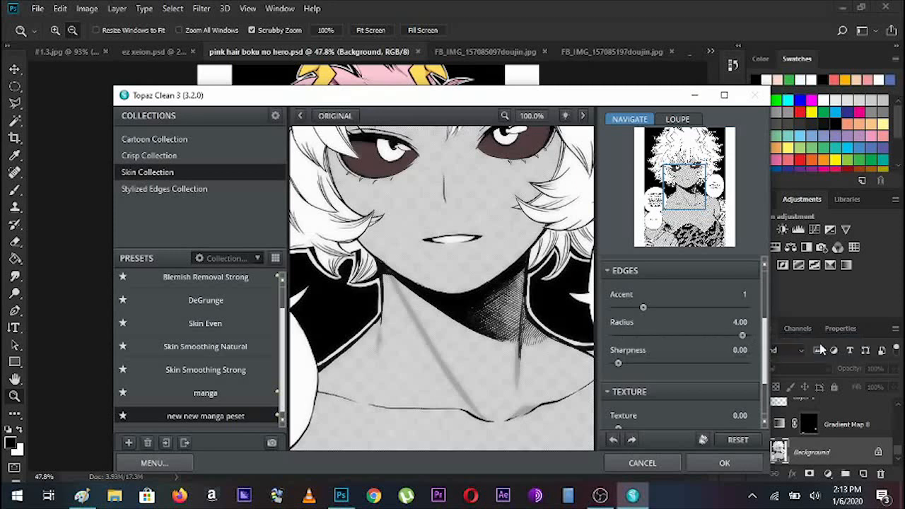
drag(765, 345, 772, 385)
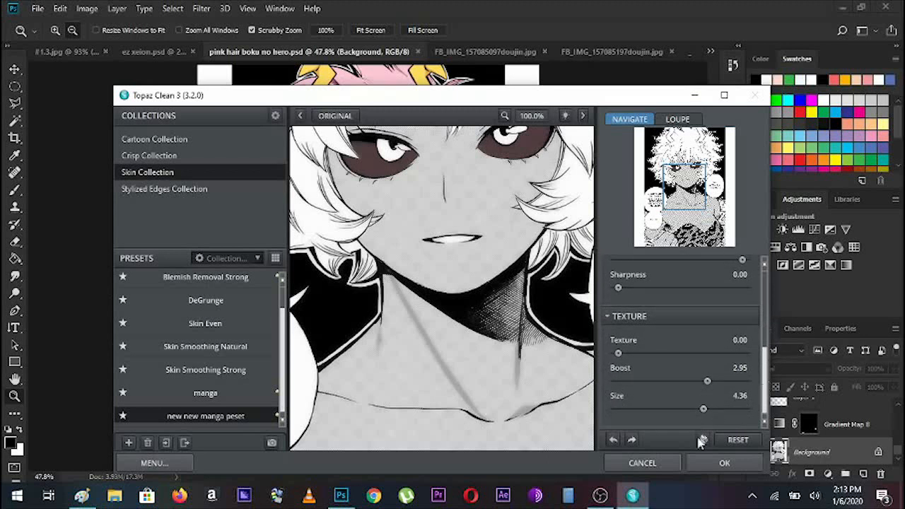
click(713, 463)
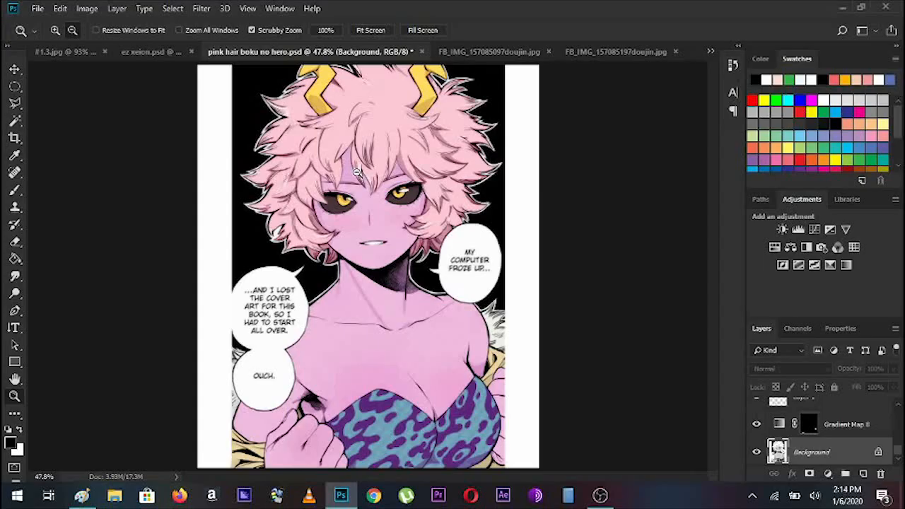
Step: Start Topaz DeNoise 6 on the Background layer and choose the DeNoise 5 preset with Overall Strength 0.38
click(201, 9)
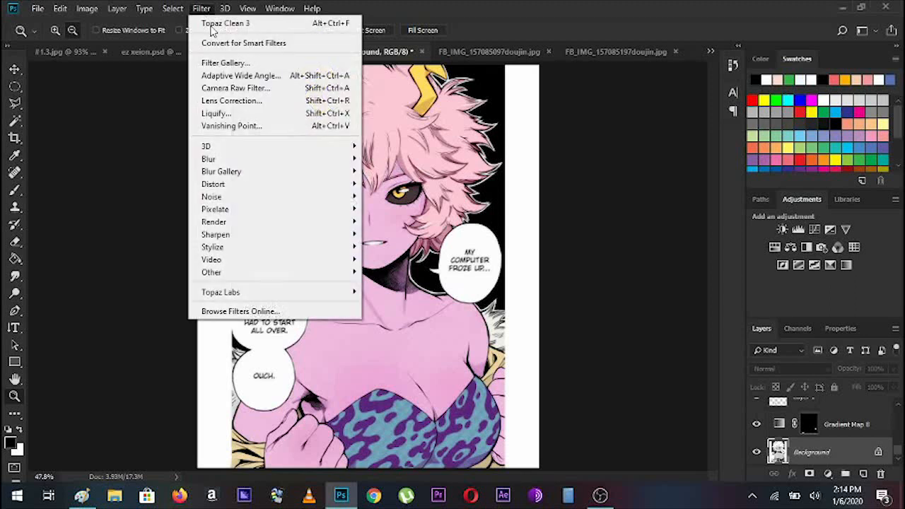
mouse_move(332, 293)
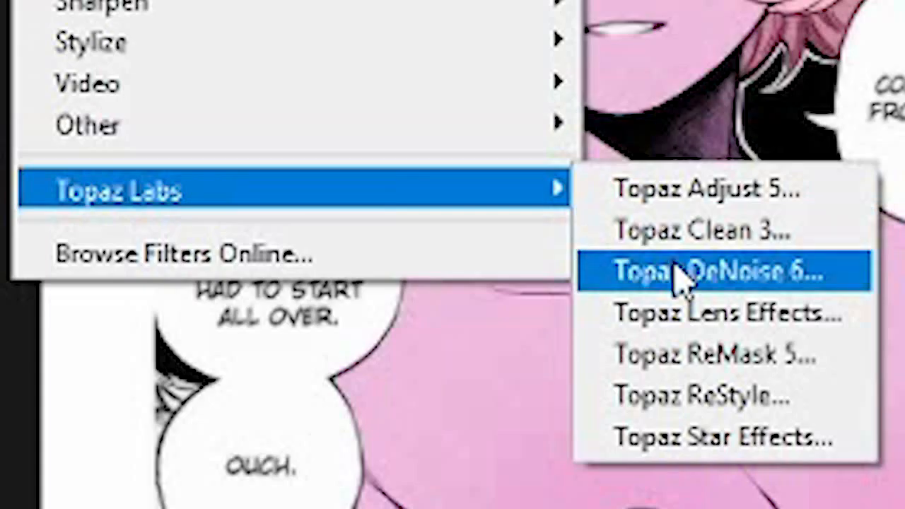
click(391, 316)
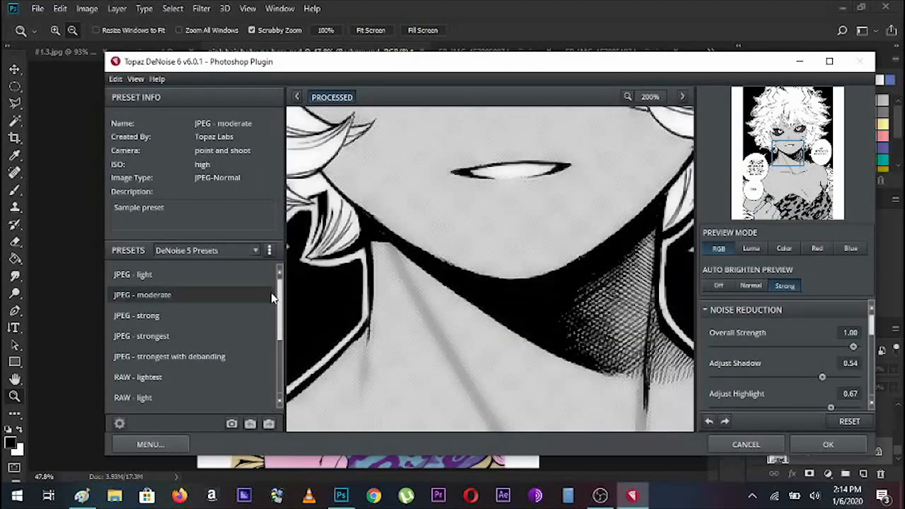
scroll(273, 300, down, 3)
click(273, 335)
click(271, 398)
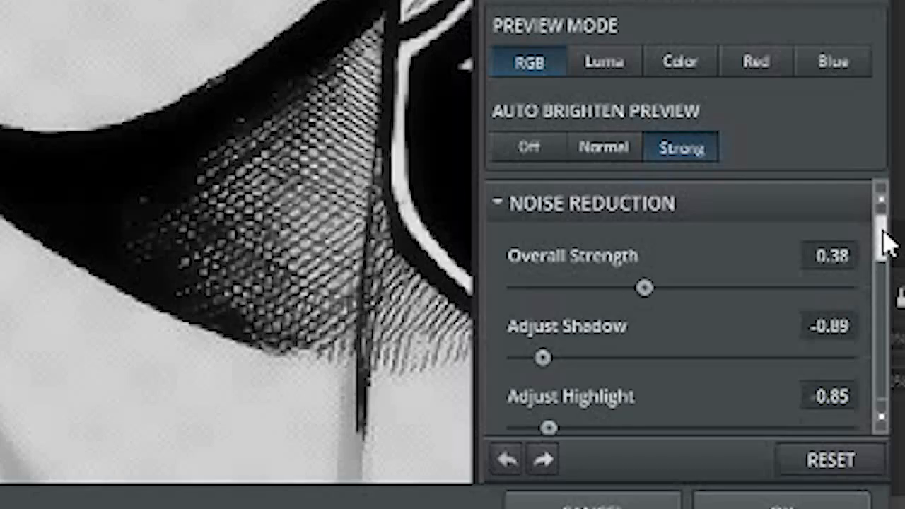
Step: In the noise reduction settings, set Adjust Color - Red to -0.02, Adjust Color - Blue to -0.01, Adjust Highlight to 0.32 and Adjust Shadow to 0.16
drag(882, 233, 881, 267)
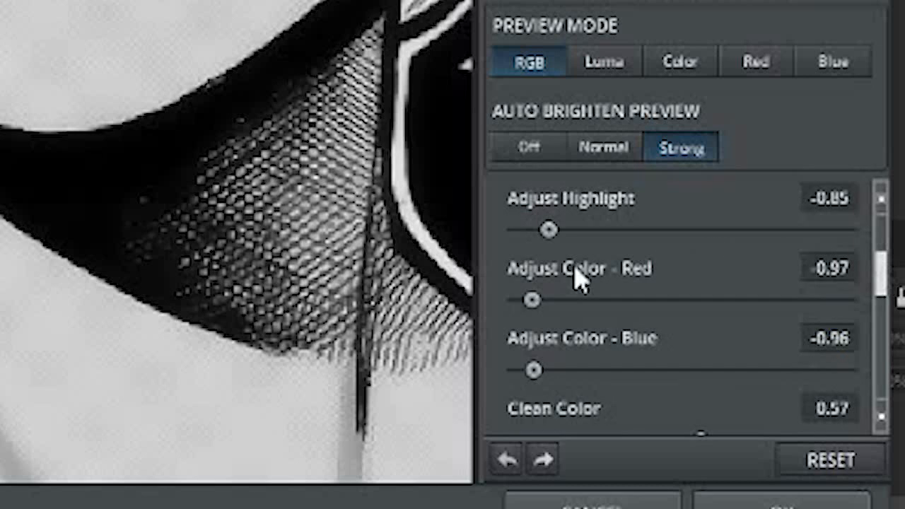
drag(531, 300, 679, 309)
drag(538, 371, 684, 378)
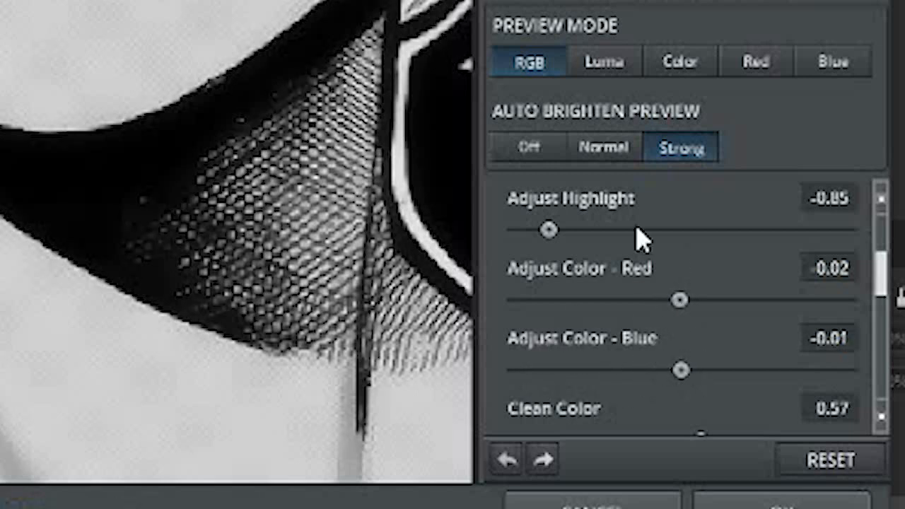
drag(550, 230, 735, 259)
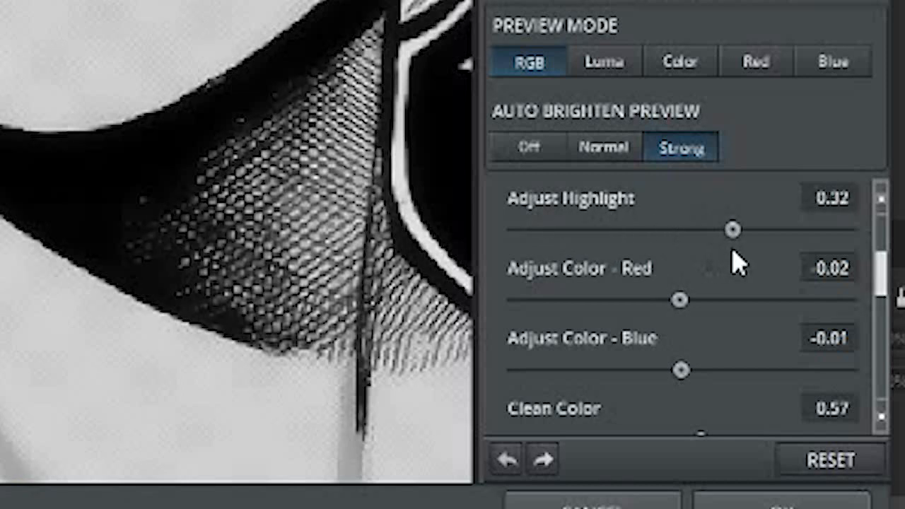
scroll(885, 280, up, 5)
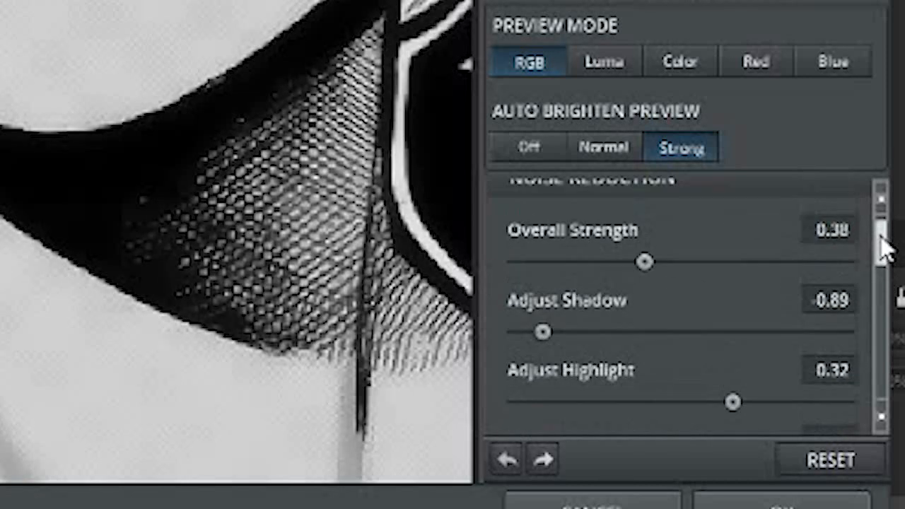
drag(542, 333, 709, 338)
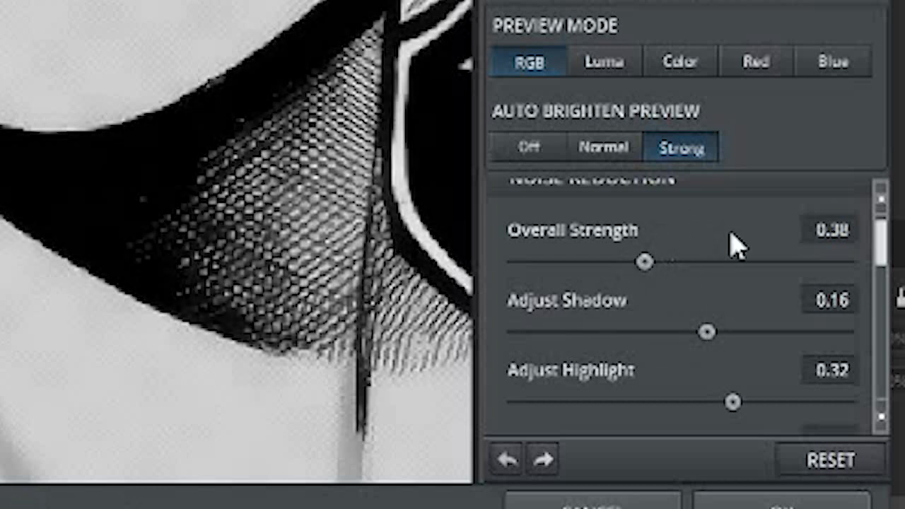
Step: Review the Detail Recovery and Debanding settings and apply the DeNoise filter to the Background layer
drag(883, 263, 886, 360)
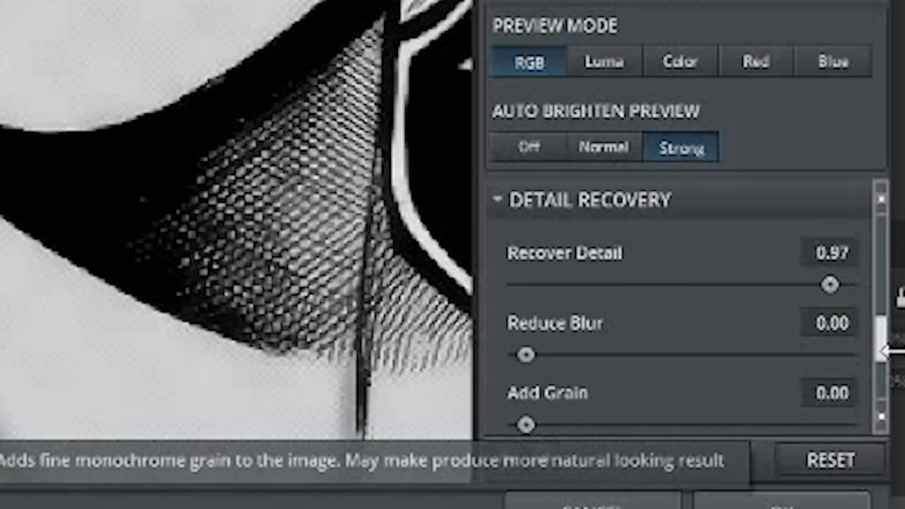
drag(881, 348, 883, 407)
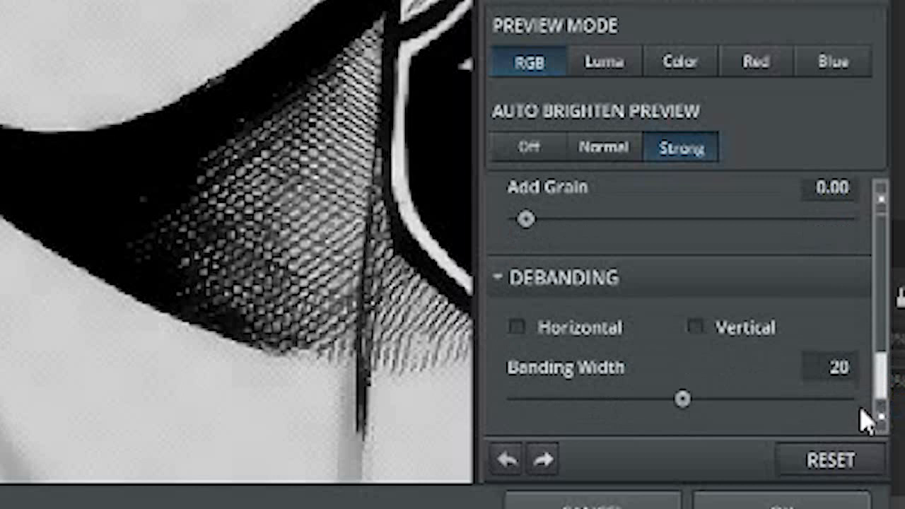
click(785, 503)
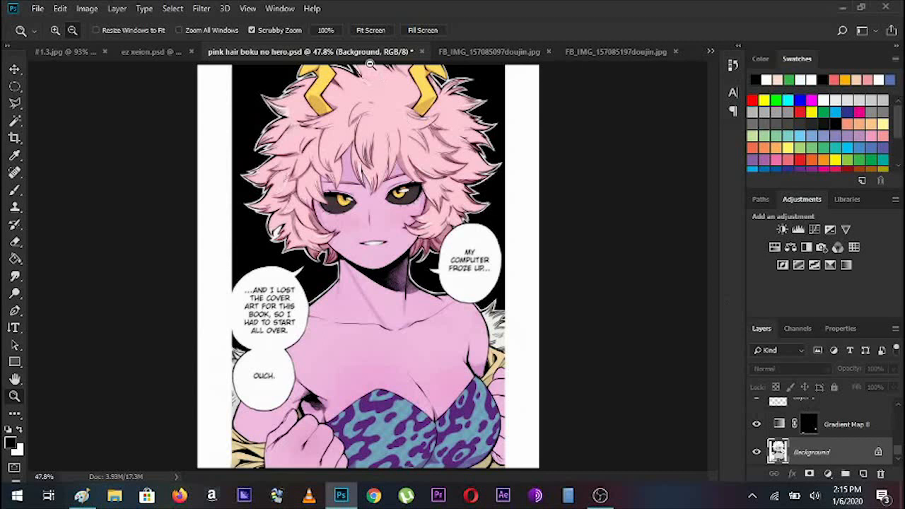
click(60, 9)
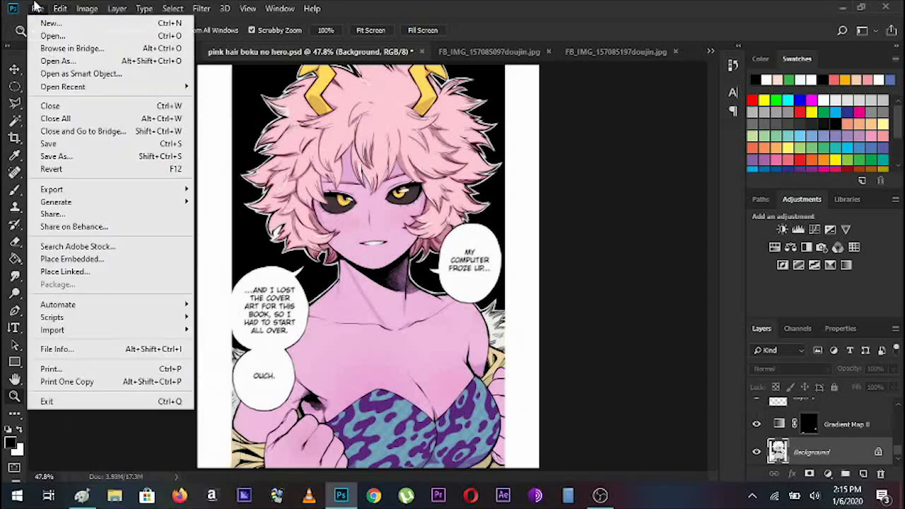
click(58, 145)
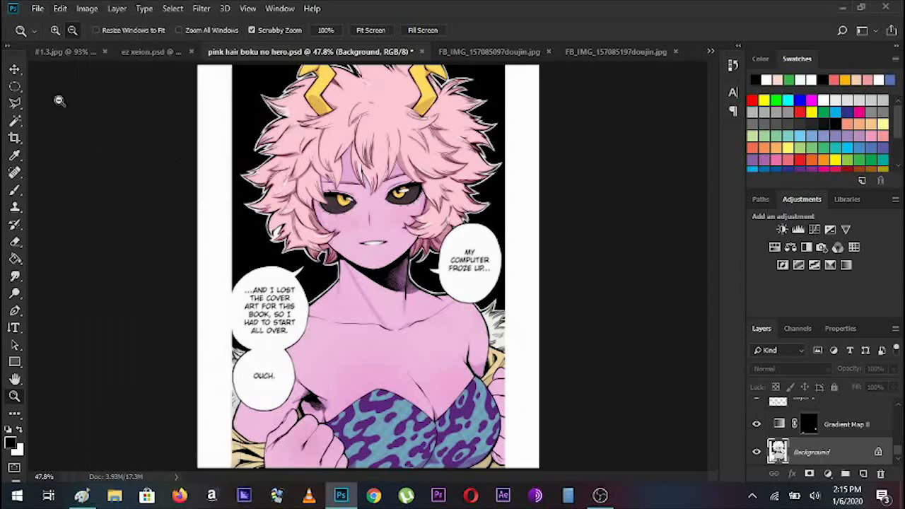
Step: Apply a Brightness/Contrast adjustment to the Background layer with Brightness -40 and Contrast 49
click(85, 10)
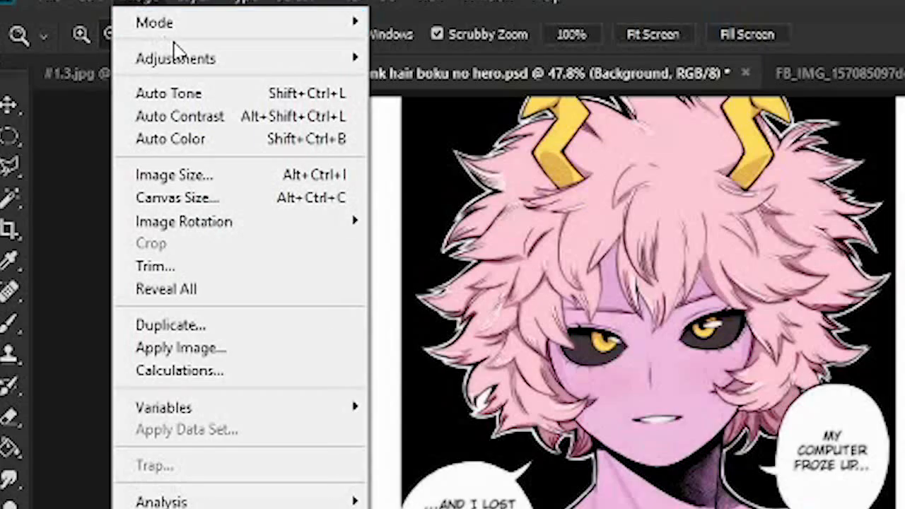
mouse_move(219, 58)
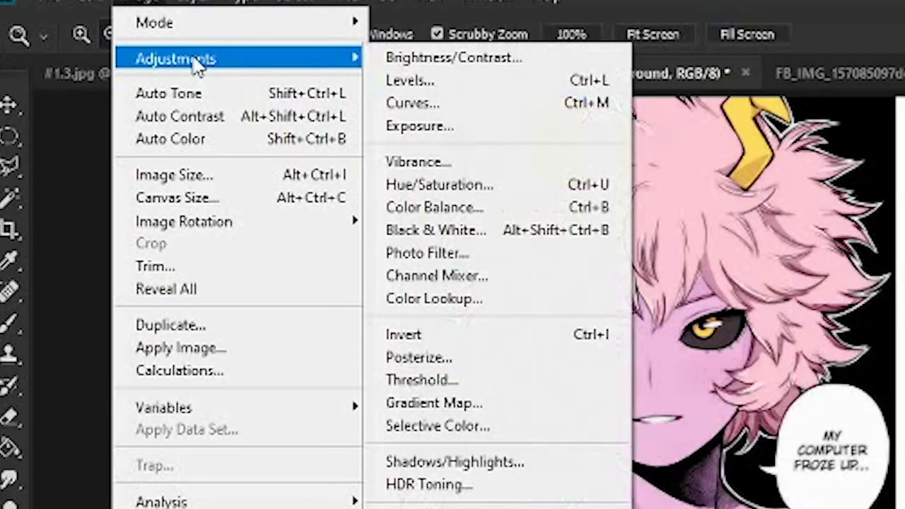
click(446, 60)
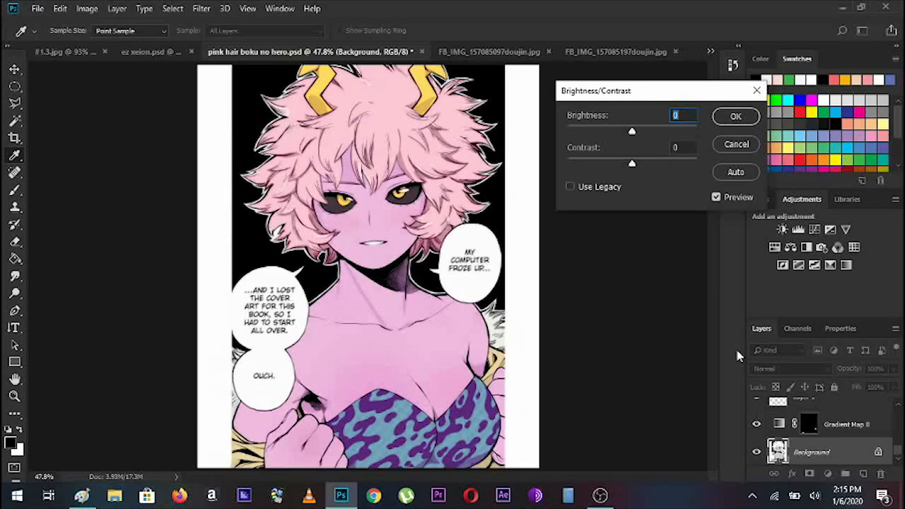
drag(633, 133, 624, 137)
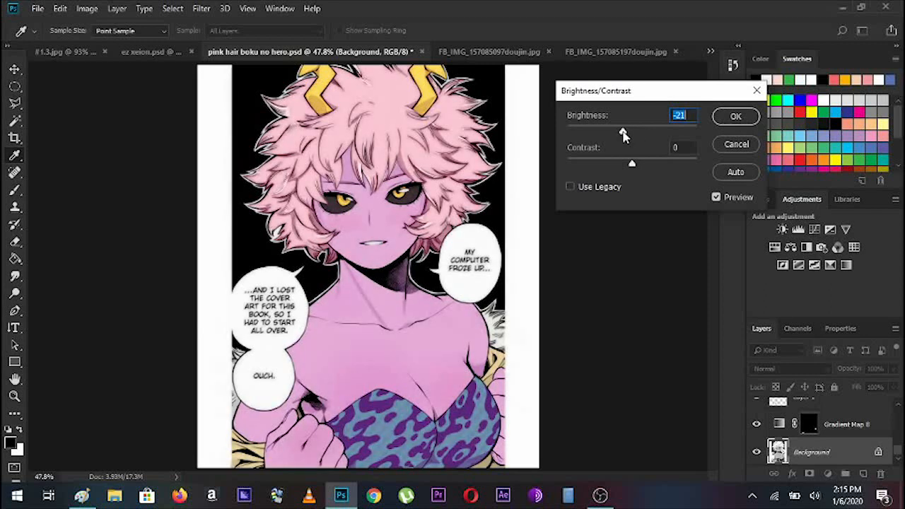
click(633, 167)
drag(635, 170, 660, 166)
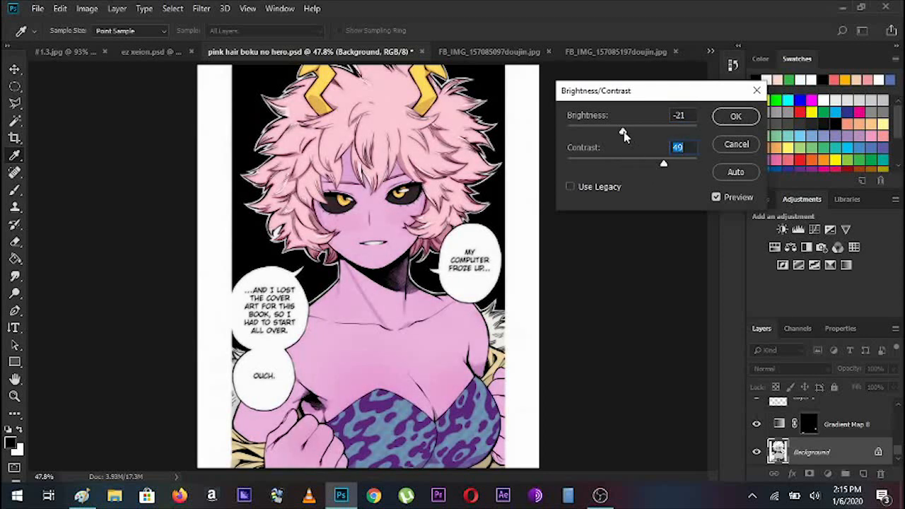
drag(623, 134, 615, 136)
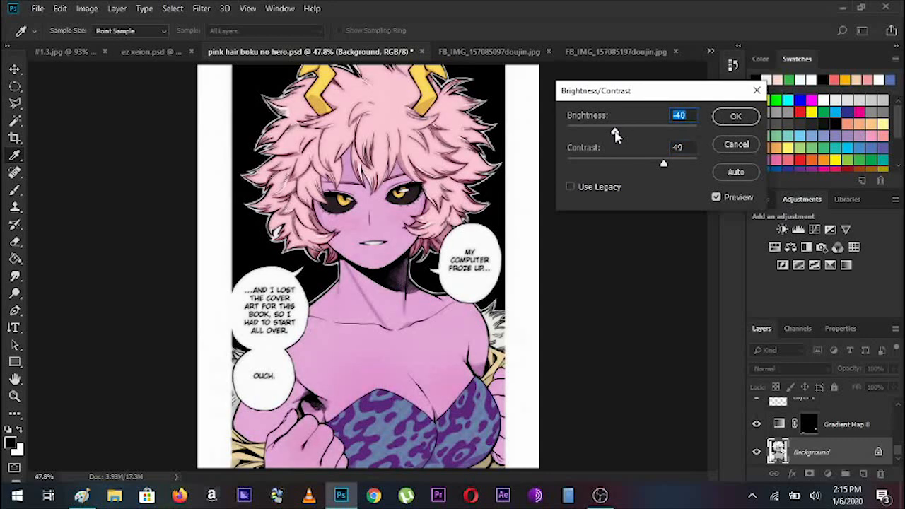
click(733, 117)
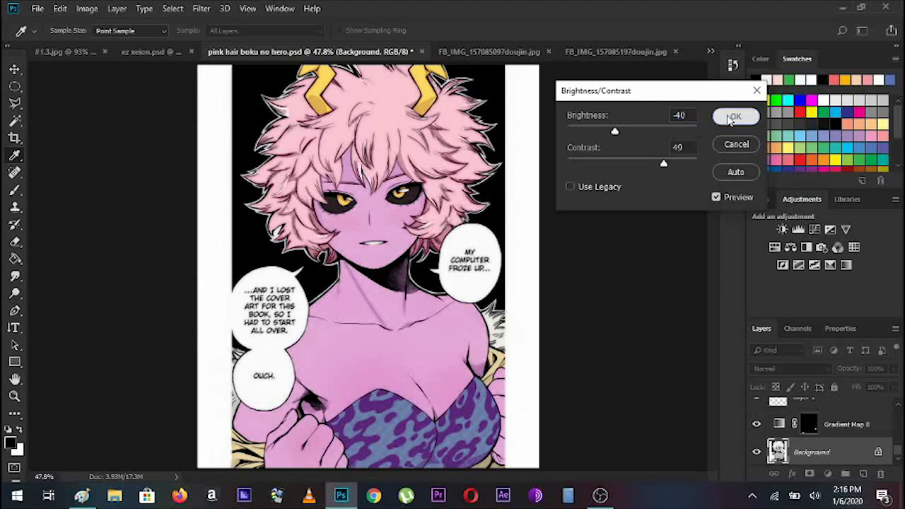
key(z)
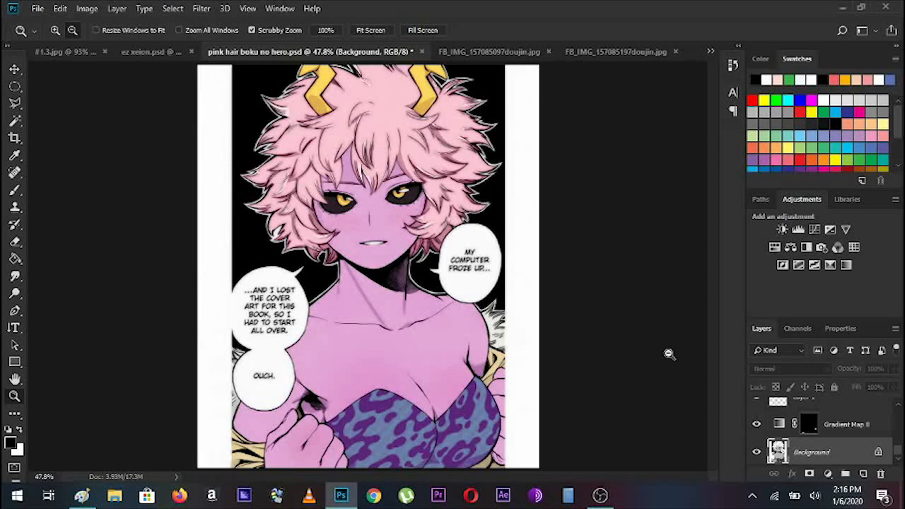
Step: Merge all visible layers and add a Vibrance adjustment layer with Vibrance set to +88
right_click(818, 456)
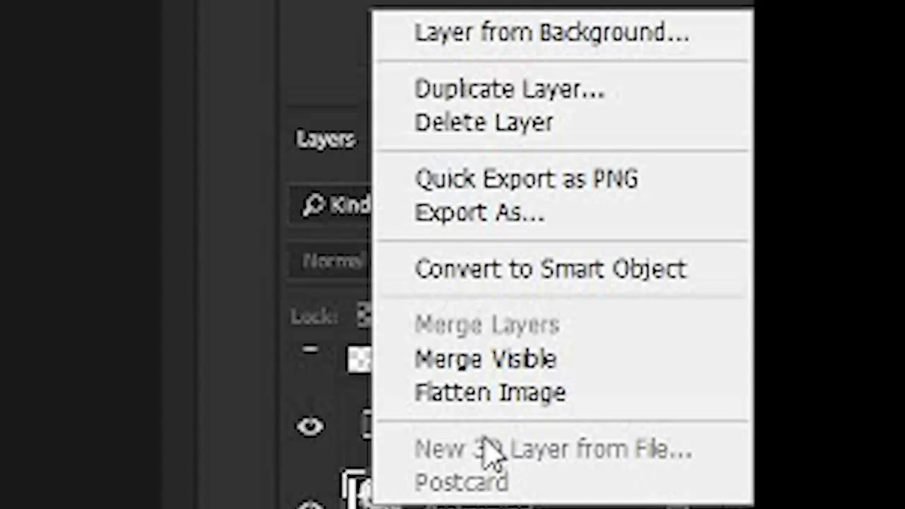
click(457, 362)
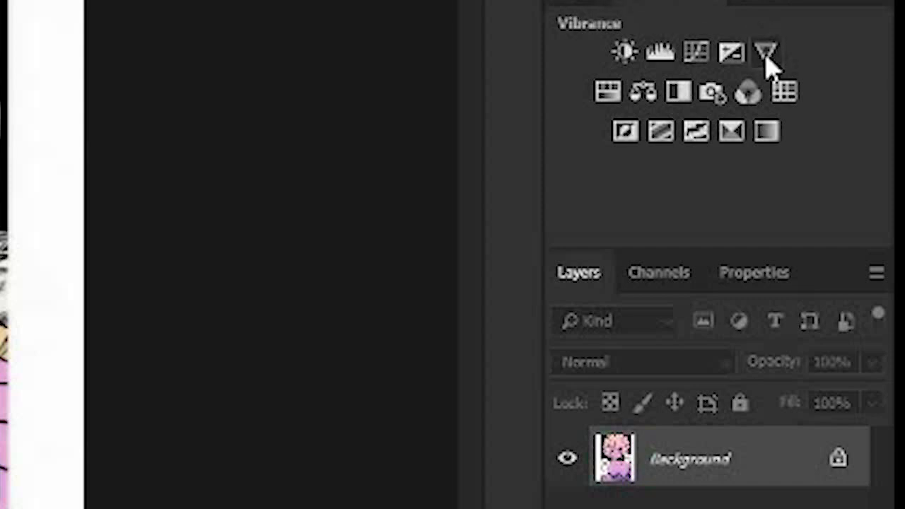
click(768, 58)
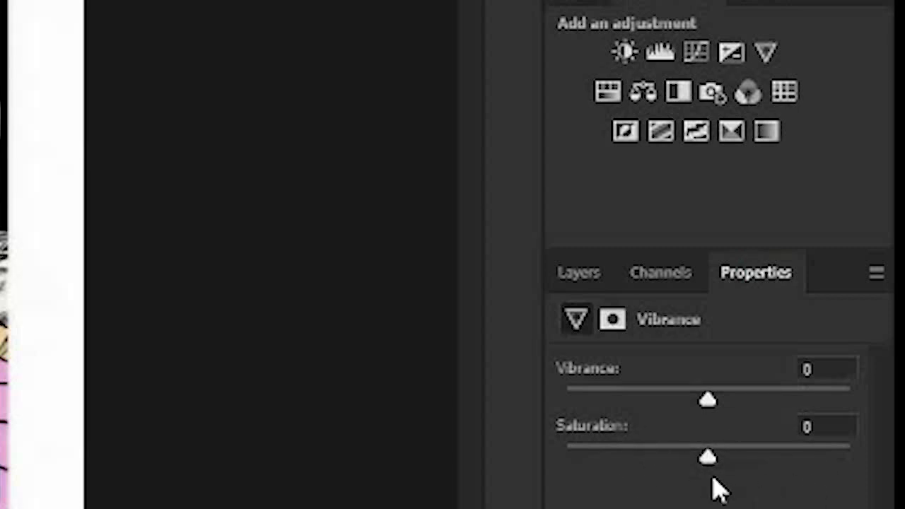
click(707, 403)
drag(709, 406, 876, 386)
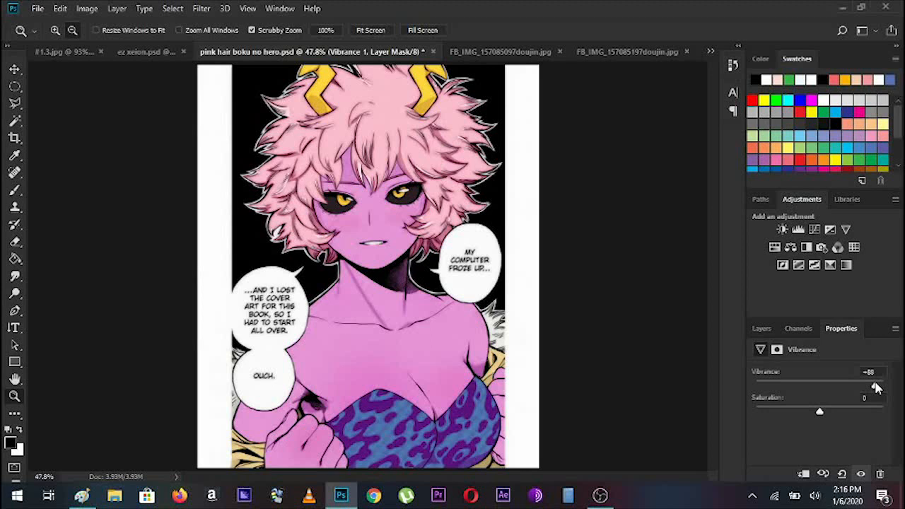
Step: Try Saturation +31 on the Vibrance adjustment layer and set Saturation back to 0
drag(819, 414, 839, 416)
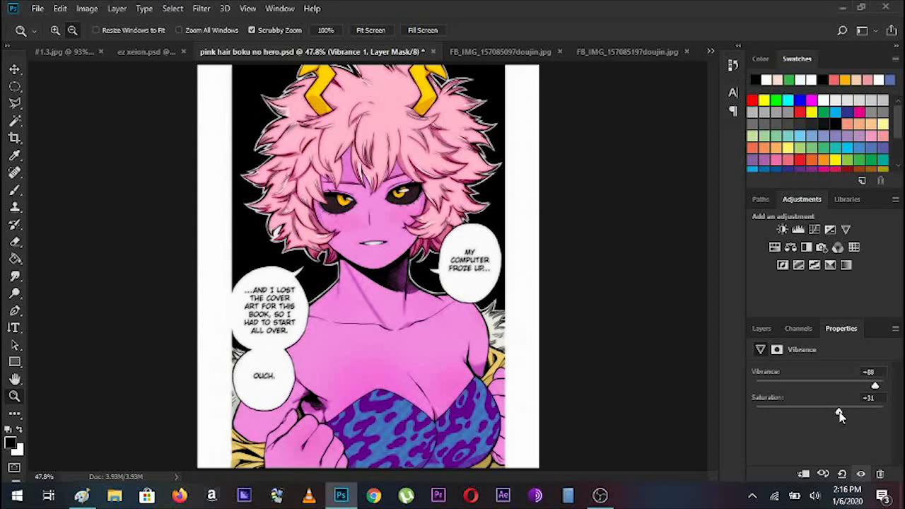
drag(840, 416, 818, 416)
click(866, 397)
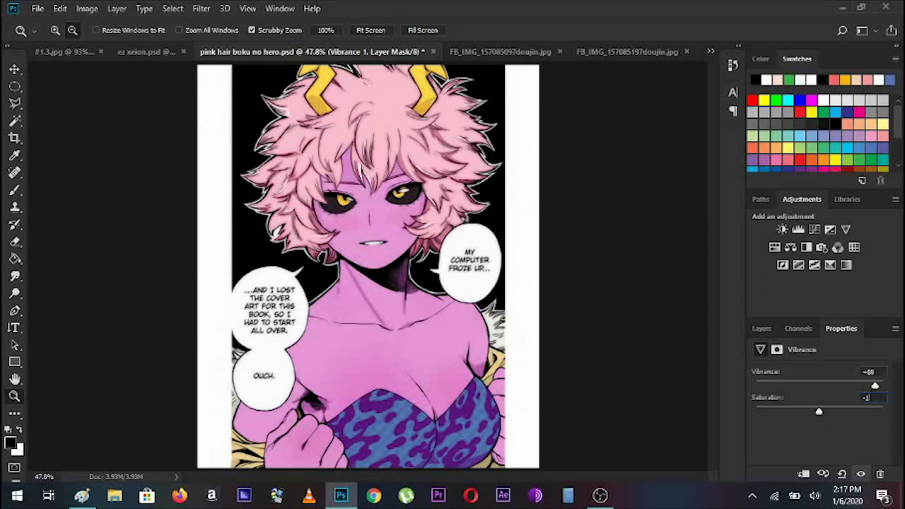
key(BackSpace)
key(BackSpace)
text(0)
key(Return)
Step: Fine-tune the Vibrance amount and merge the Vibrance layer down into the Background layer
drag(875, 385, 877, 387)
click(763, 331)
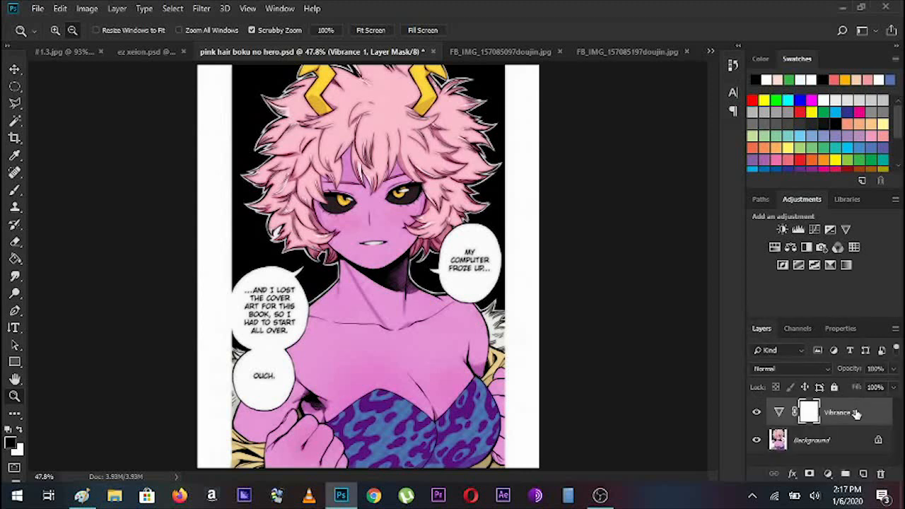
right_click(856, 416)
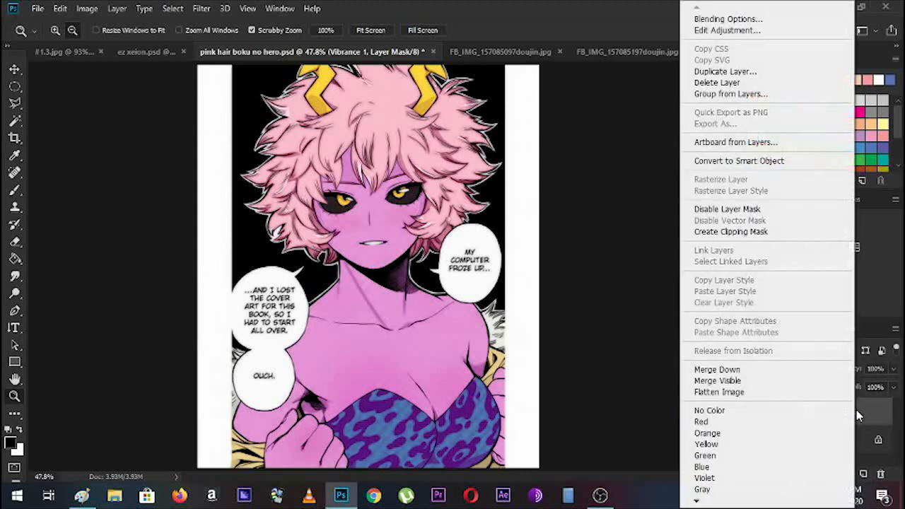
click(755, 371)
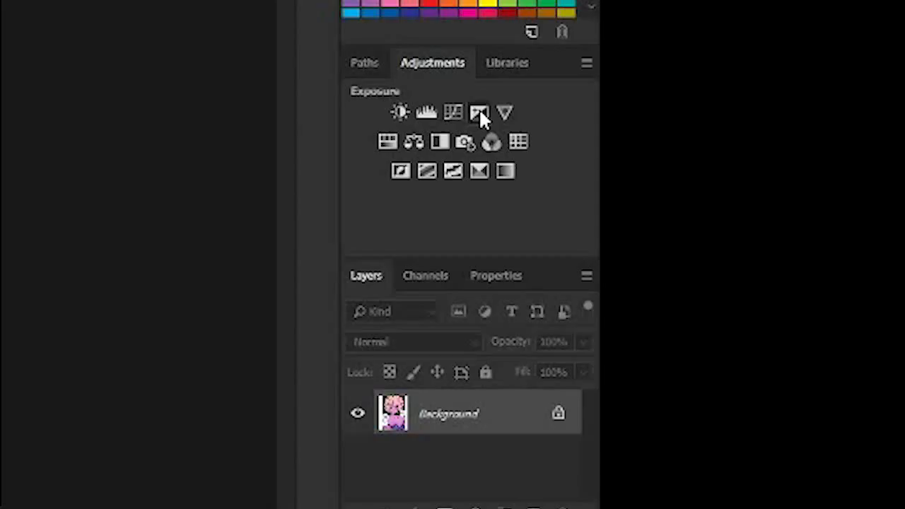
Step: Add an Exposure adjustment layer and lower its Gamma Correction slightly, to about 0.96
click(478, 112)
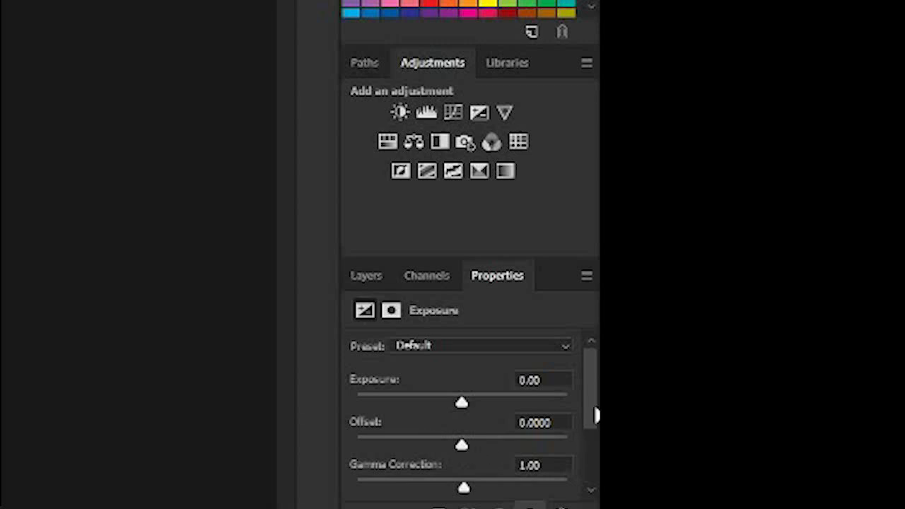
drag(592, 420, 594, 442)
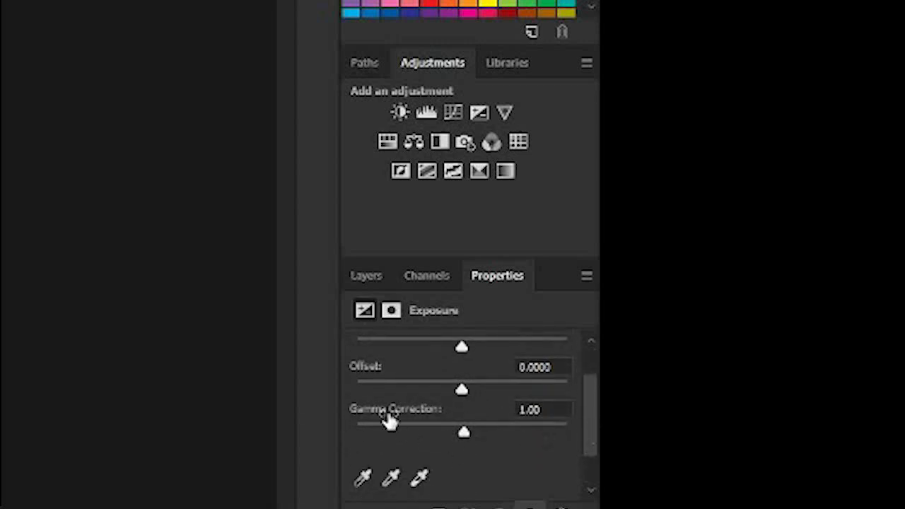
drag(466, 431, 467, 431)
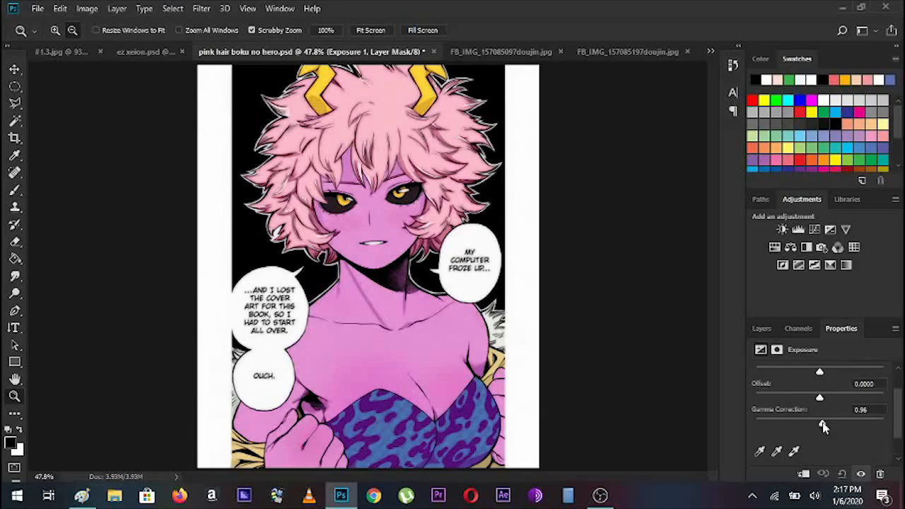
drag(466, 431, 468, 431)
drag(824, 427, 826, 427)
Step: Merge the Exposure adjustment layer and the Background into one layer with Merge Visible
click(761, 328)
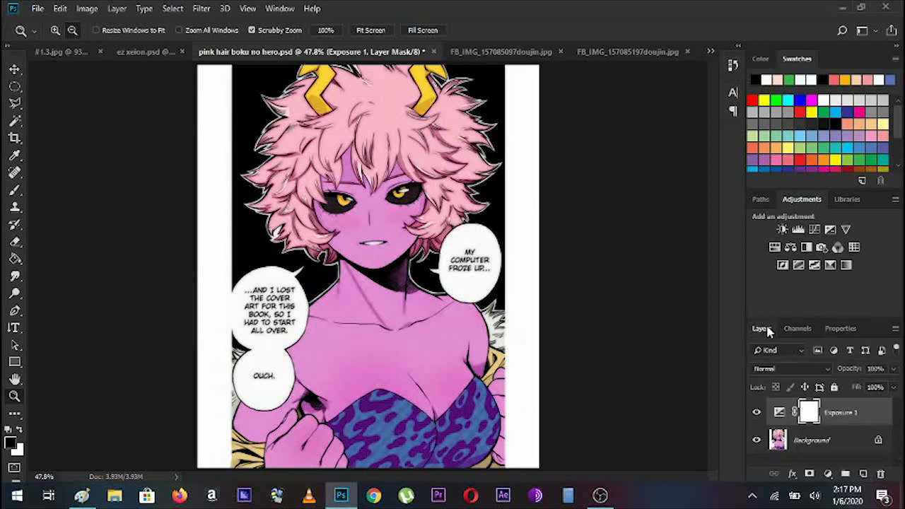
right_click(802, 442)
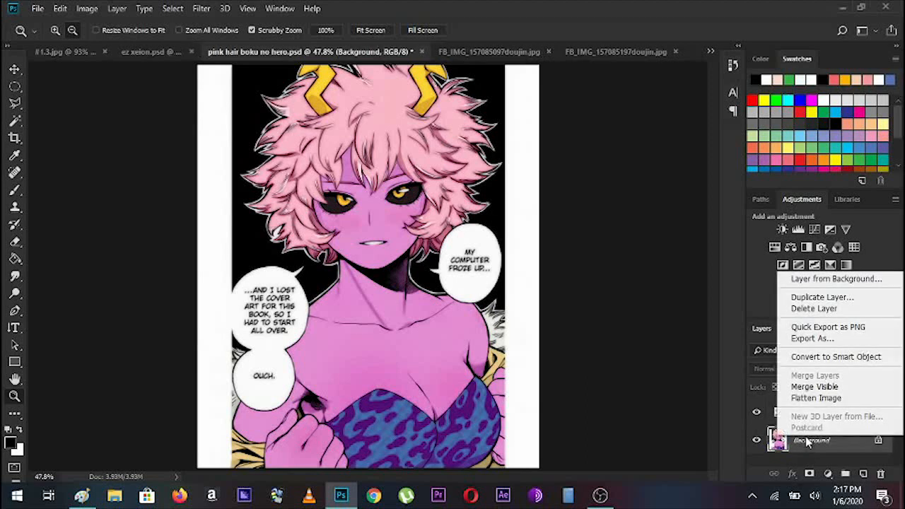
click(807, 387)
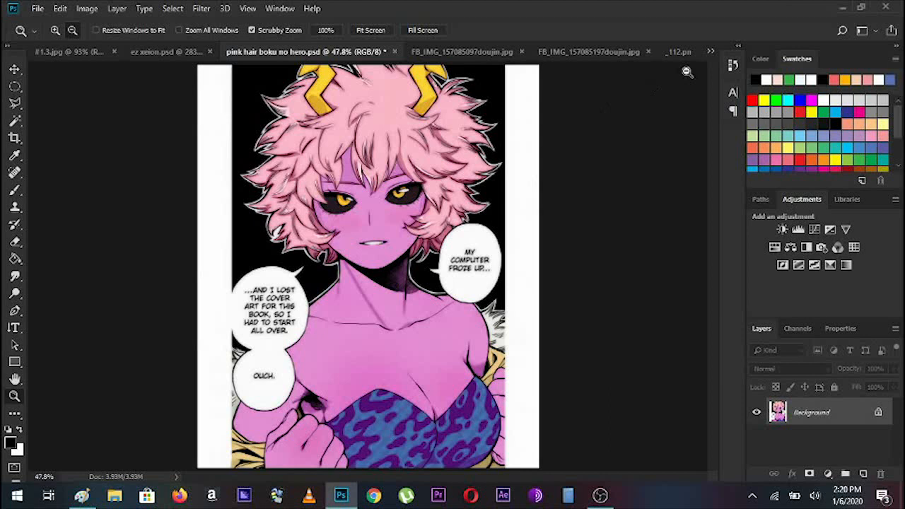
Step: Compare the page's original Open history state with the final Merge Visible state
click(735, 65)
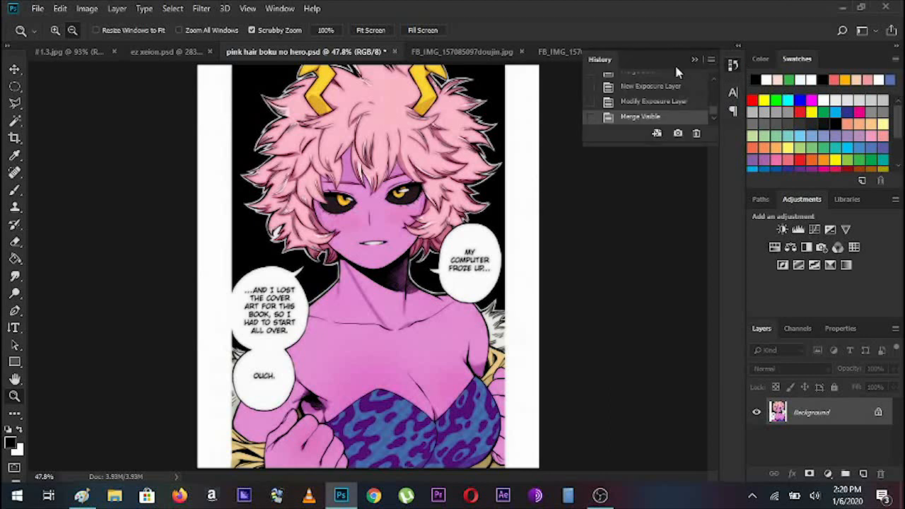
drag(711, 109, 717, 79)
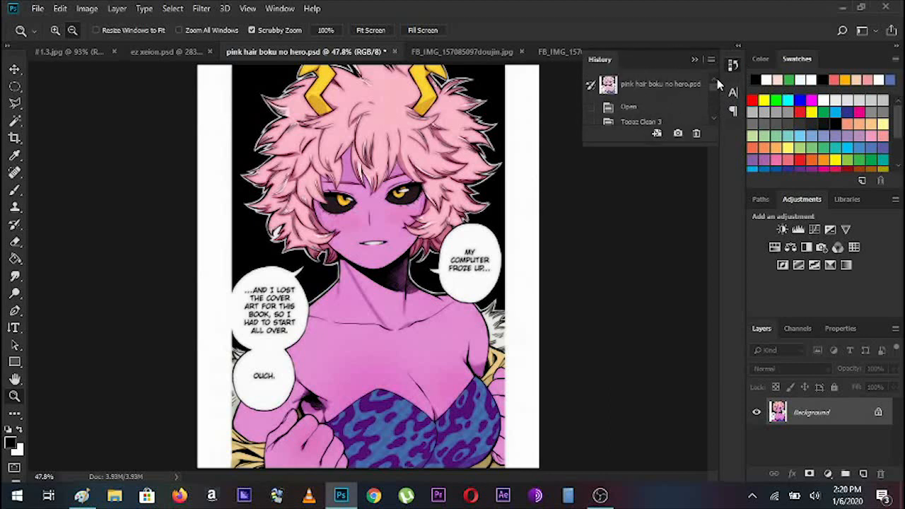
click(631, 108)
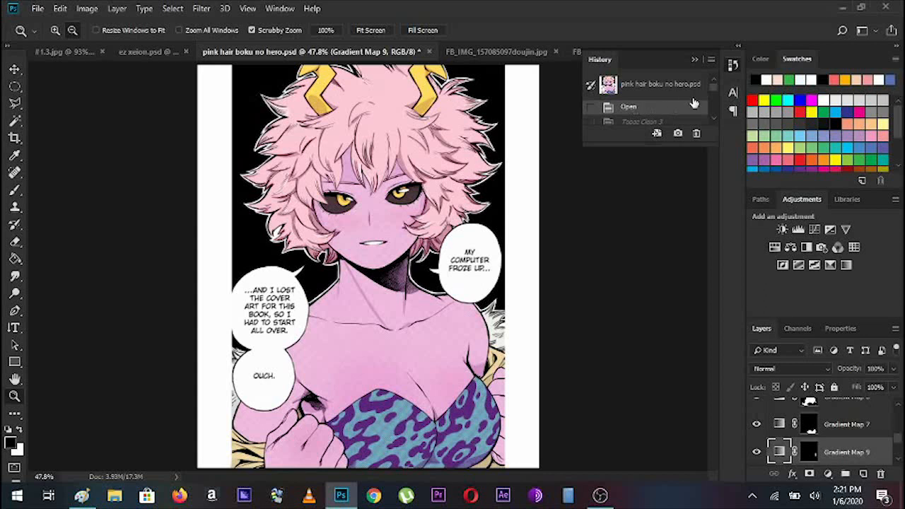
scroll(716, 95, down, 5)
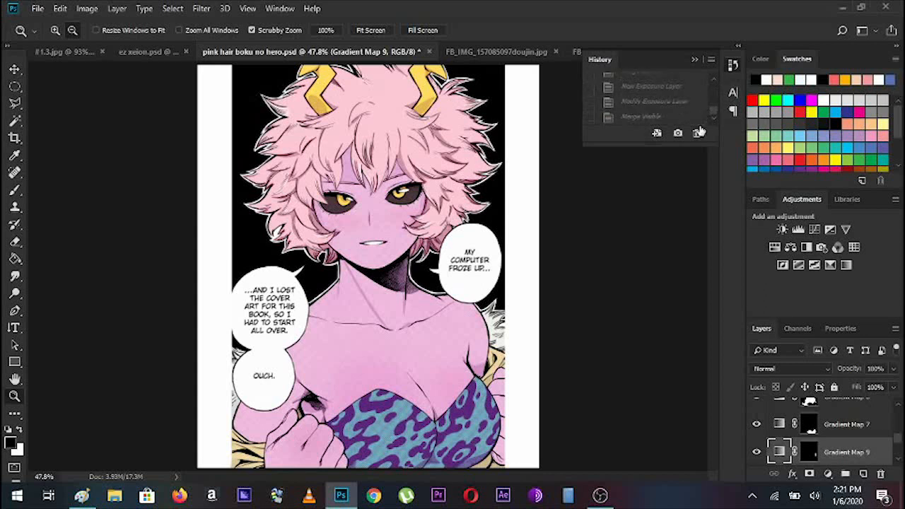
click(650, 118)
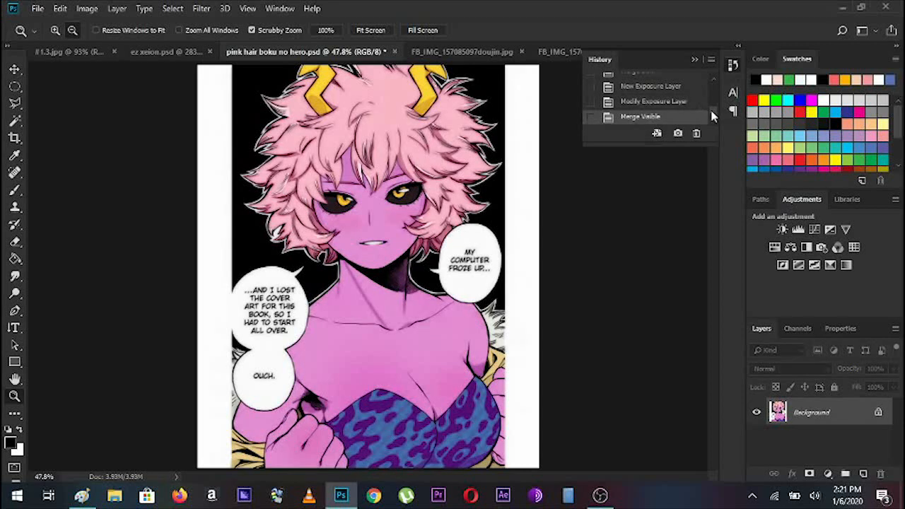
Step: Revert the document to its Open history state and collapse the history list
drag(712, 115, 715, 80)
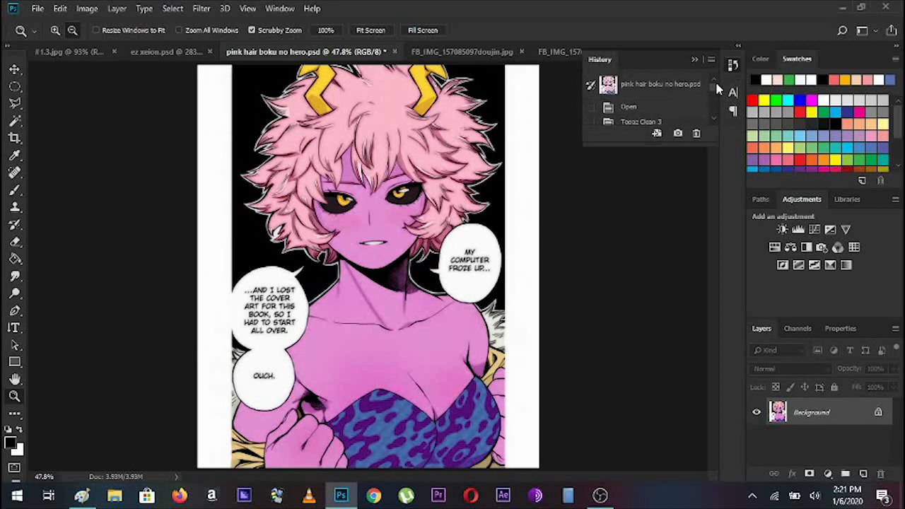
click(653, 108)
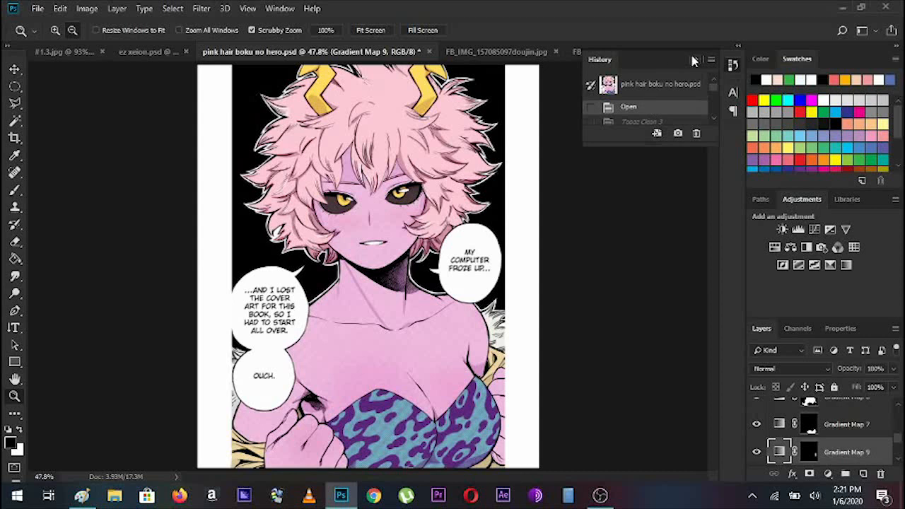
click(693, 60)
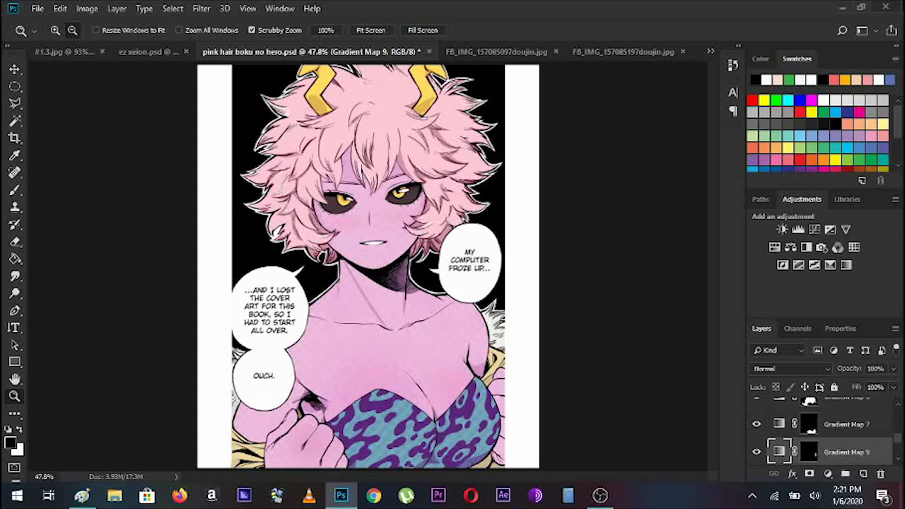
Step: Apply the Diffuse filter in Anisotropic mode to the Background layer of the manga page
scroll(837, 433, down, 3)
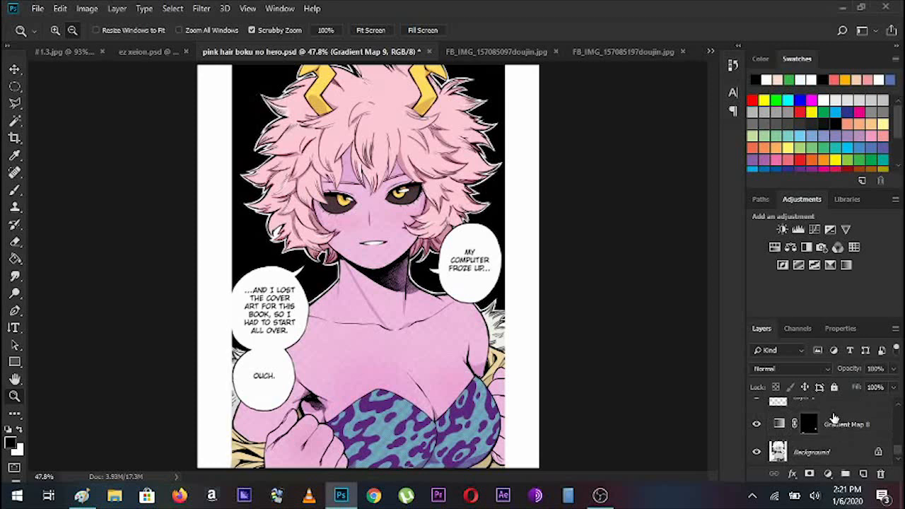
click(803, 455)
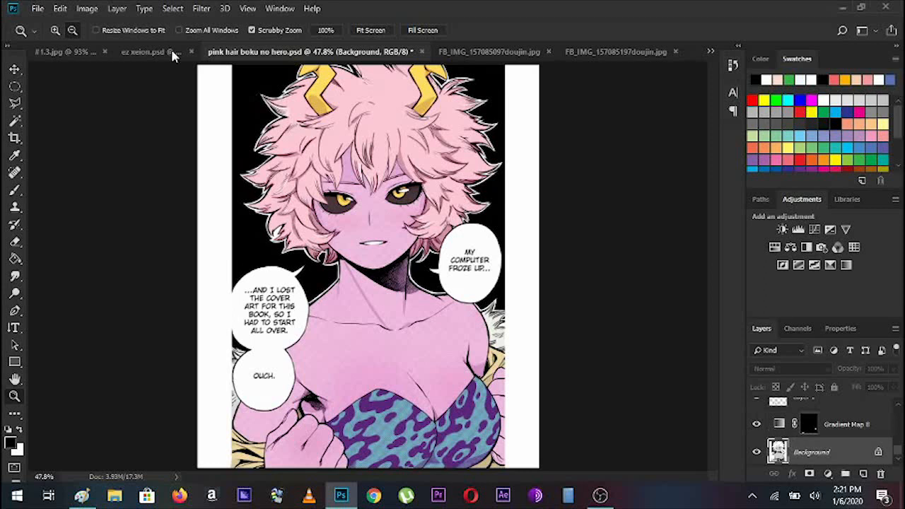
click(202, 10)
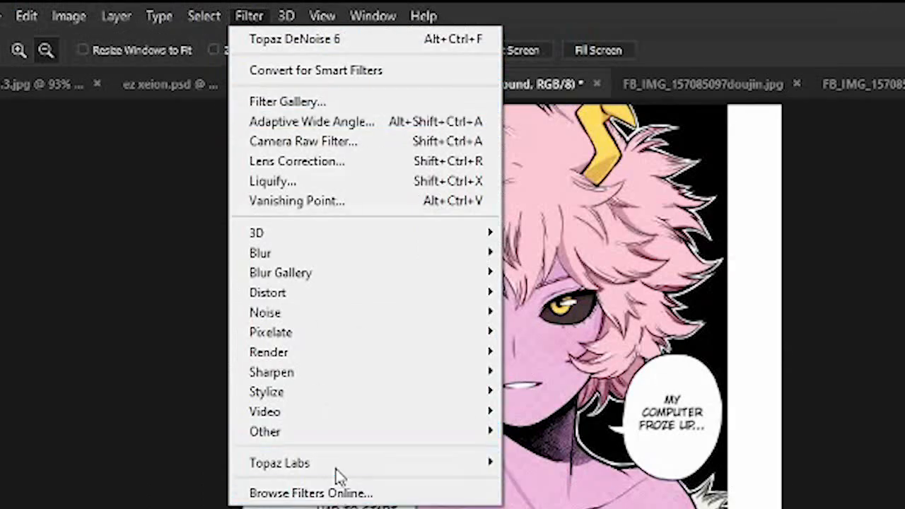
mouse_move(337, 470)
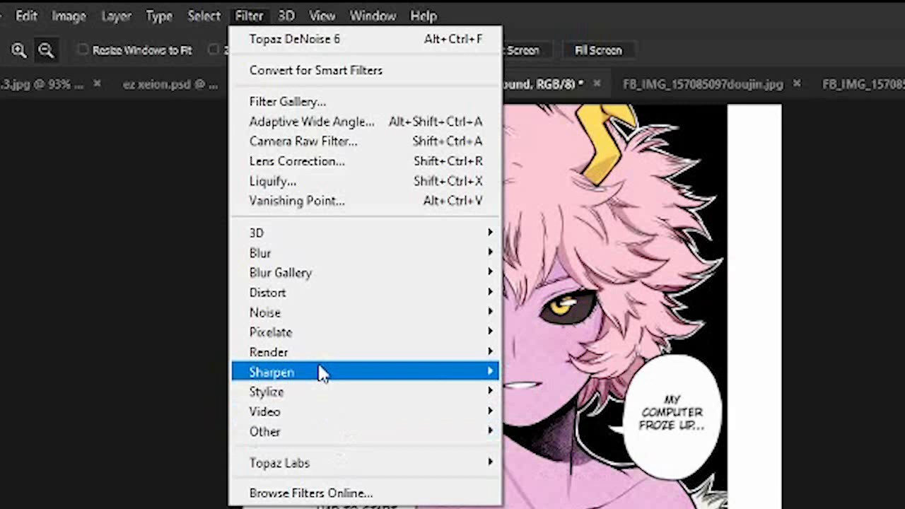
mouse_move(322, 373)
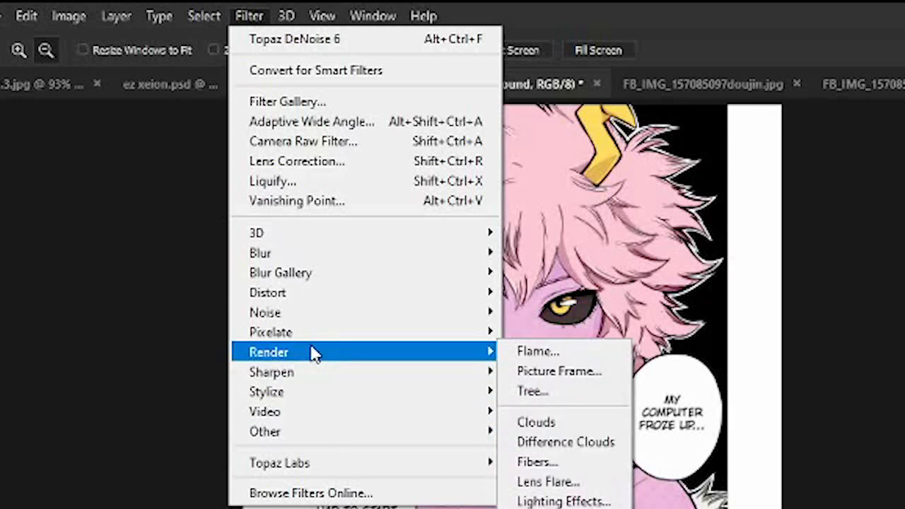
mouse_move(315, 345)
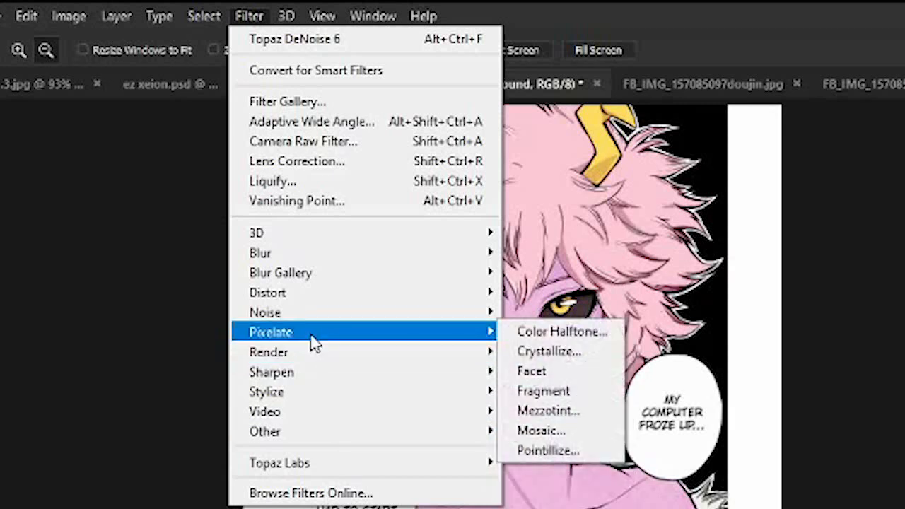
mouse_move(310, 314)
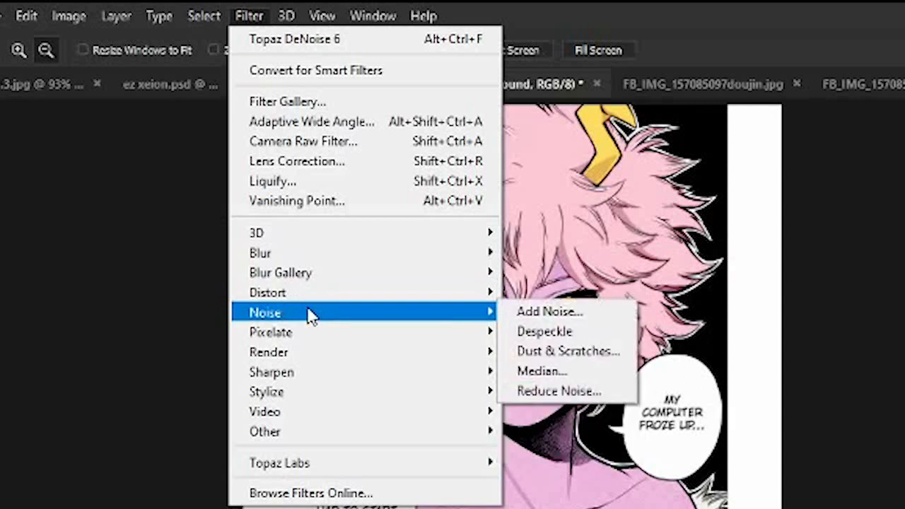
mouse_move(312, 393)
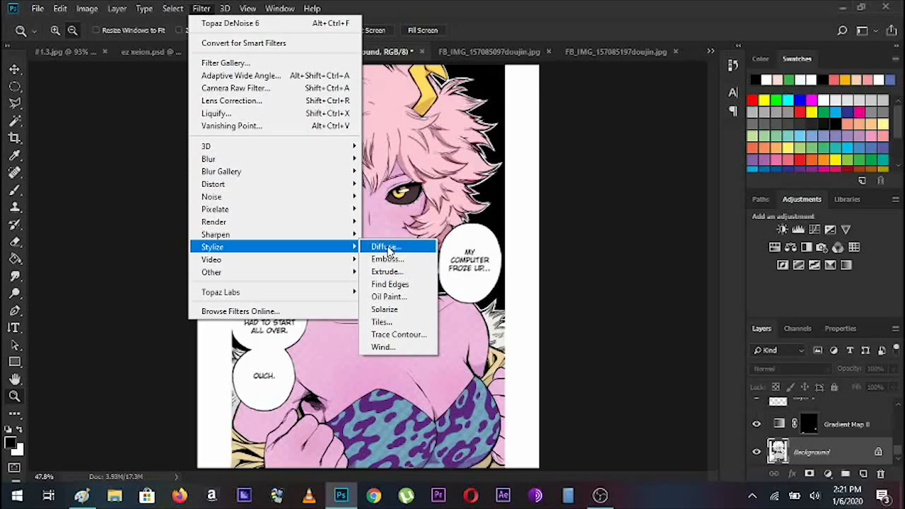
click(544, 393)
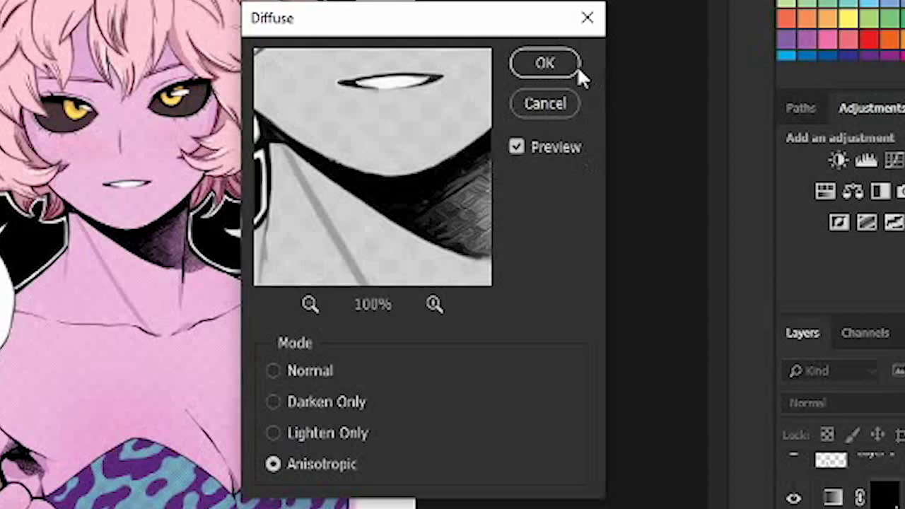
click(539, 64)
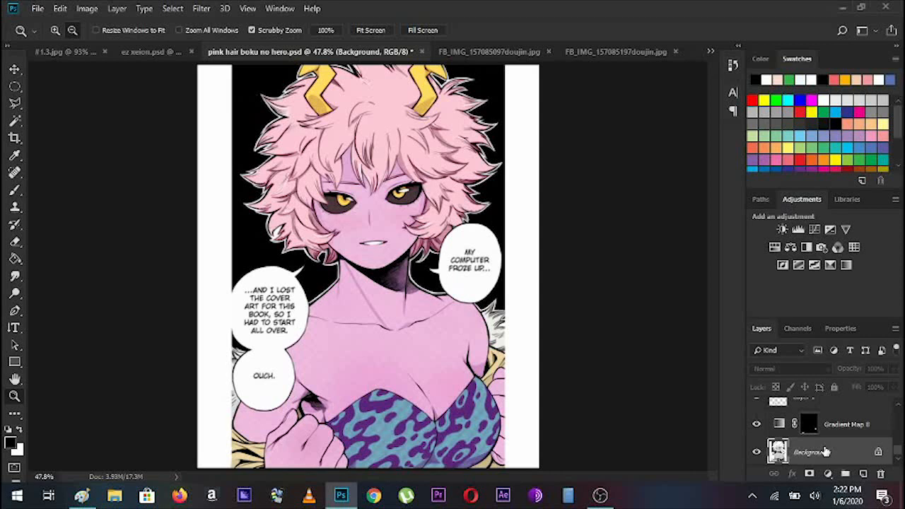
Step: Adjust the Background layer's Brightness/Contrast, setting Brightness to -35 and Contrast to 56
click(86, 8)
mouse_move(106, 44)
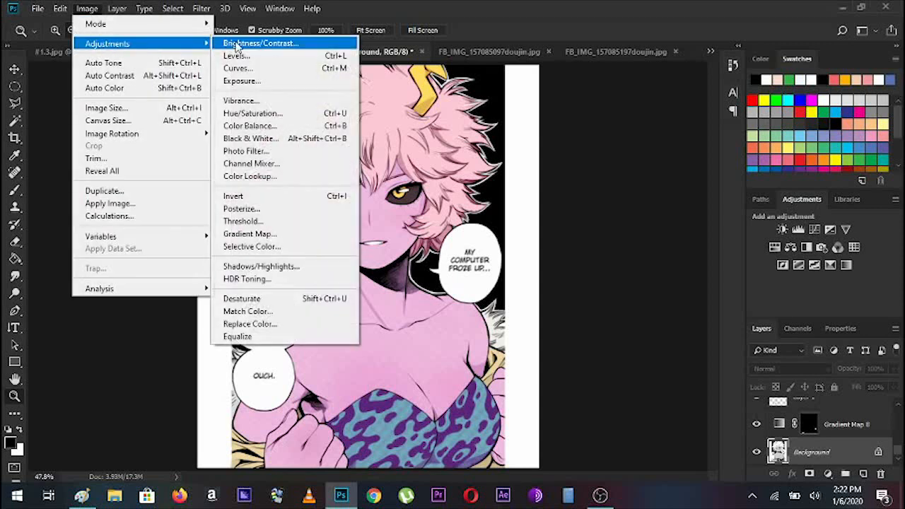
click(236, 44)
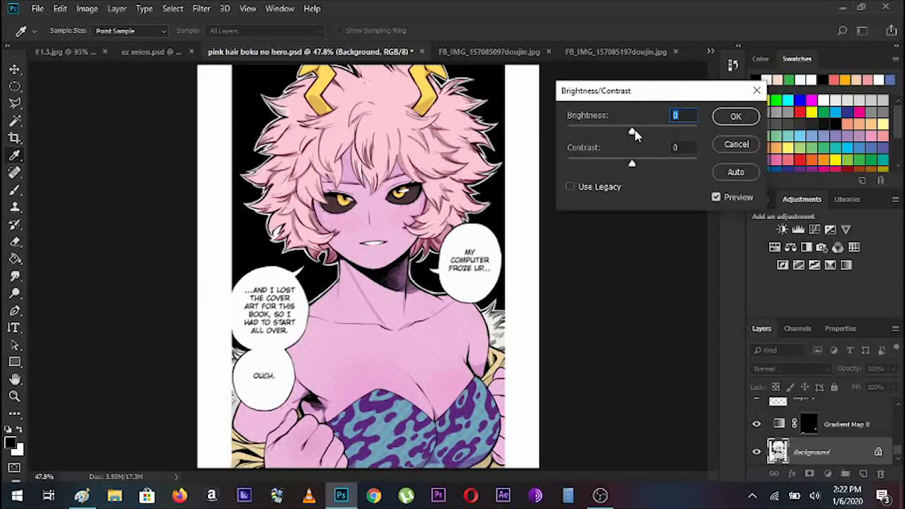
drag(634, 134, 623, 135)
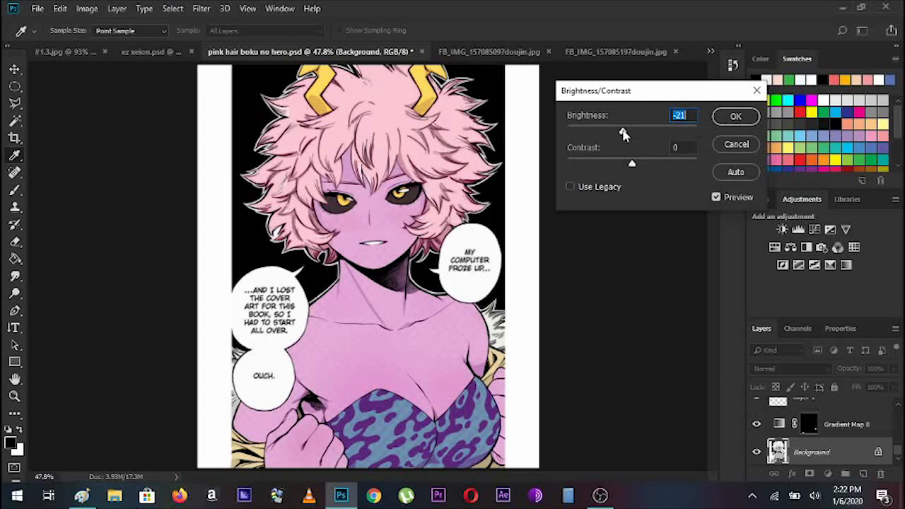
drag(632, 164, 670, 165)
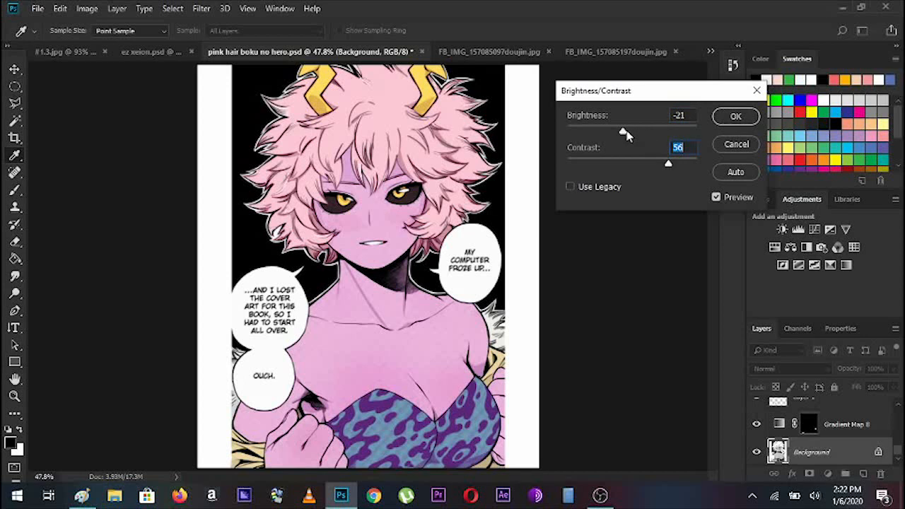
drag(622, 133, 617, 134)
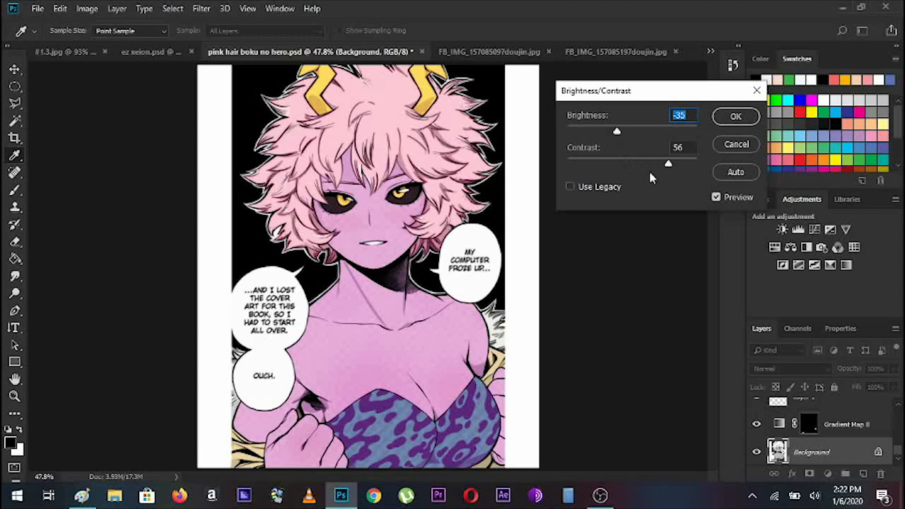
click(735, 118)
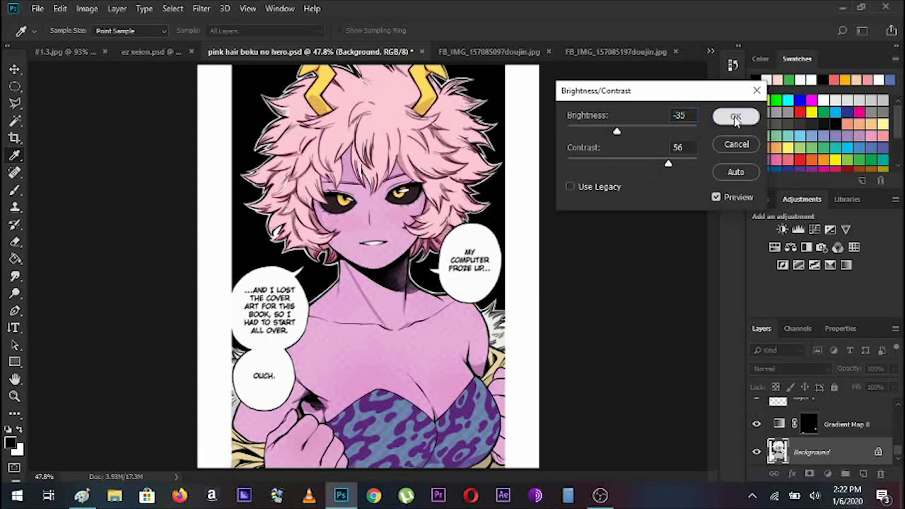
Step: Merge the Background and all the Gradient Map colour layers into one layer with Merge Visible
key(z)
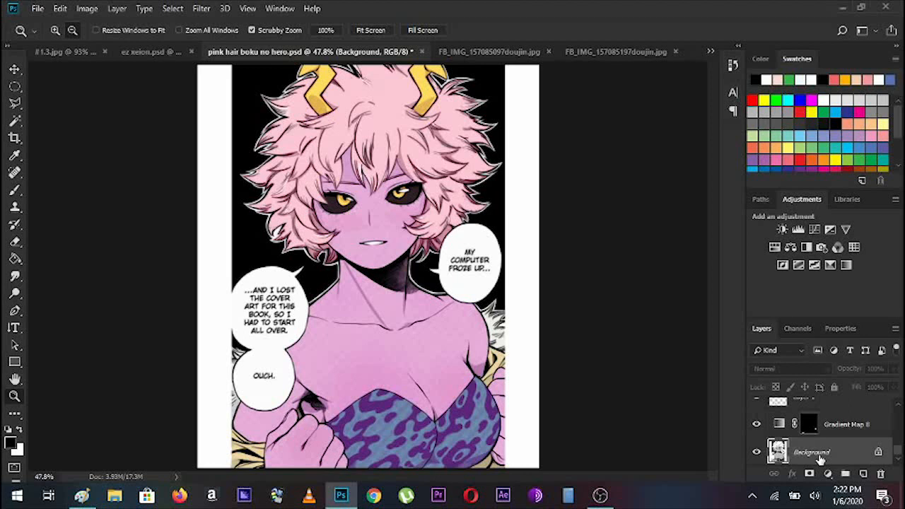
right_click(820, 459)
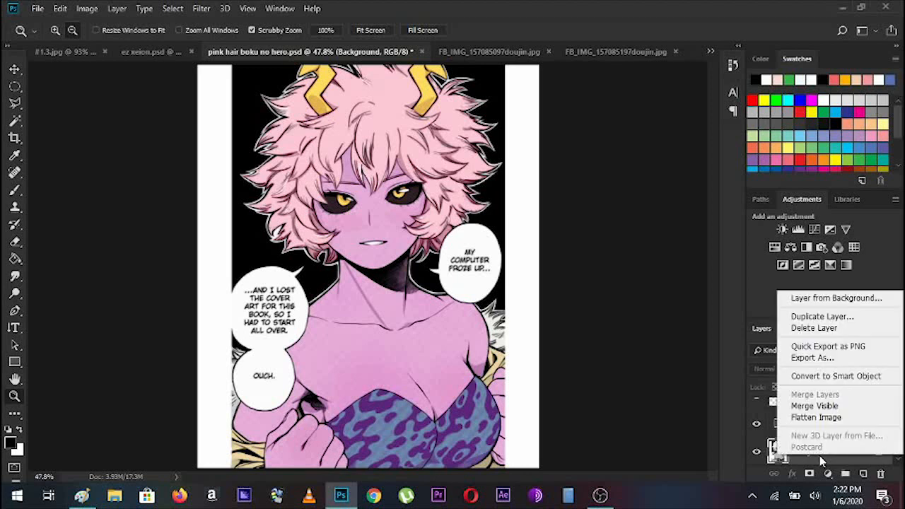
click(807, 408)
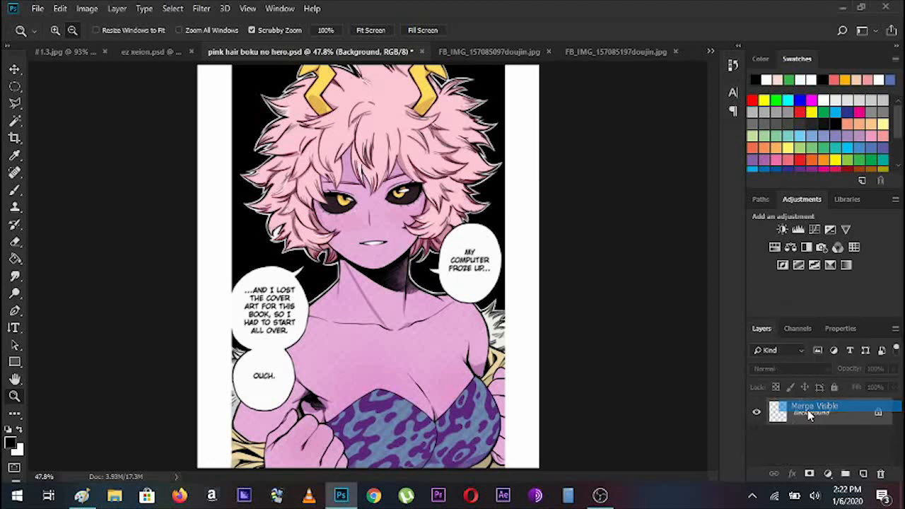
Step: Add a Vibrance adjustment layer with Vibrance +94 and Saturation +14, and merge it with the Background using Merge Visible
click(846, 231)
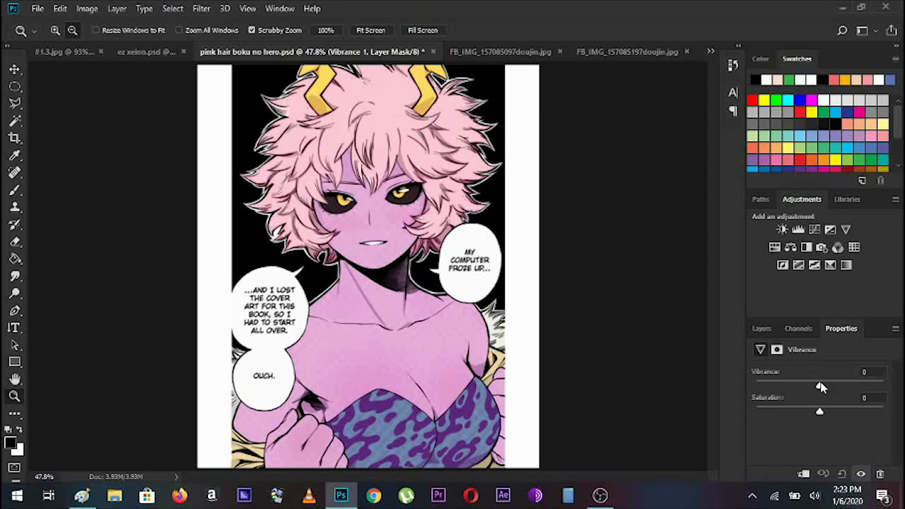
drag(853, 387, 879, 386)
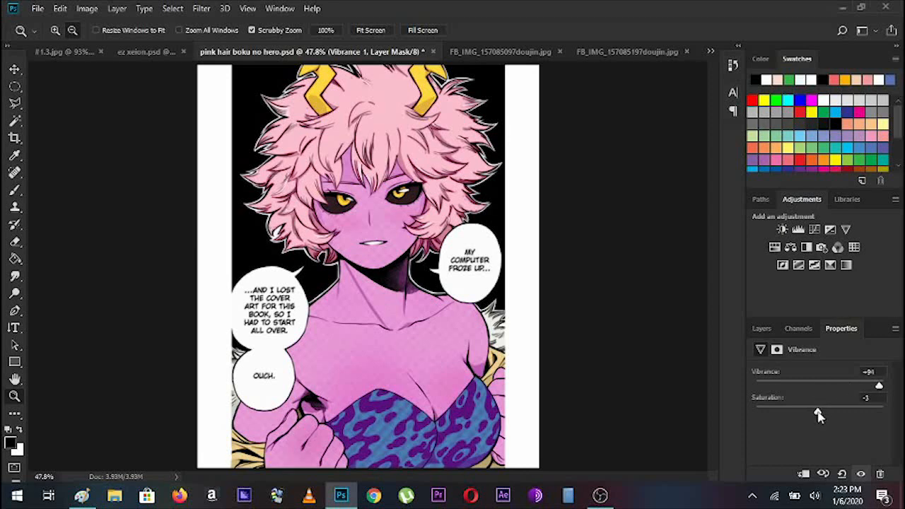
drag(818, 416, 830, 418)
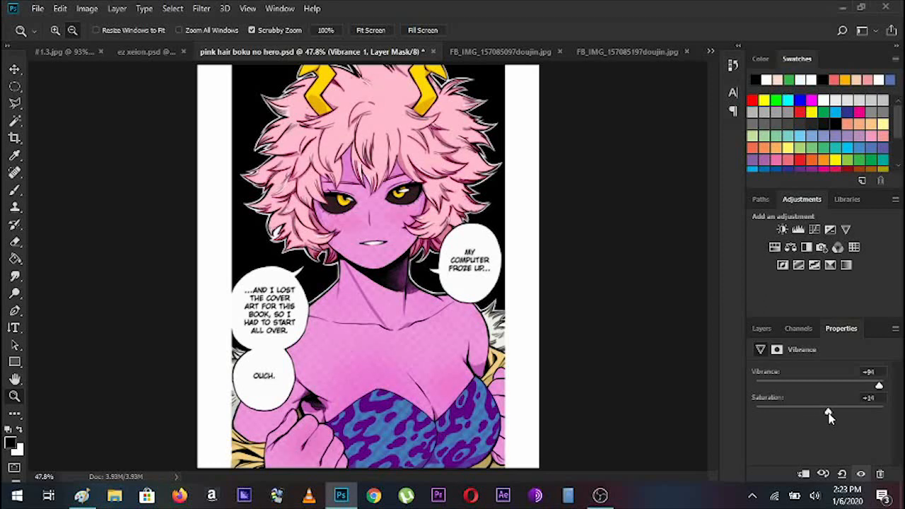
click(761, 330)
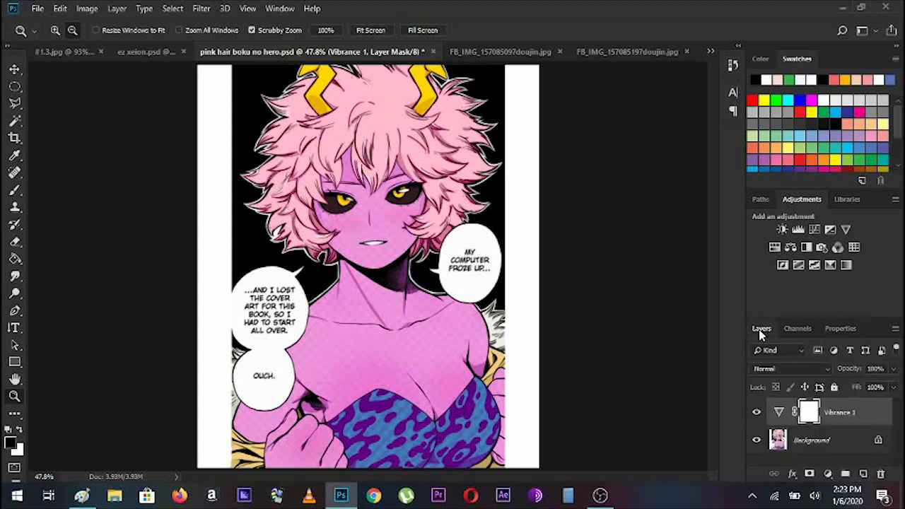
right_click(797, 444)
click(805, 390)
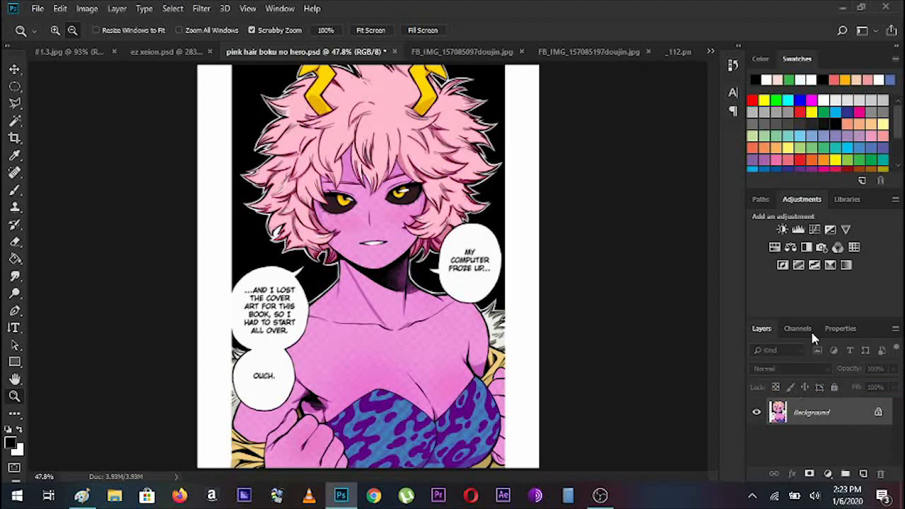
Step: Add an Exposure adjustment layer with Gamma Correction 0.88 and merge it with the Background using Merge Visible
click(830, 229)
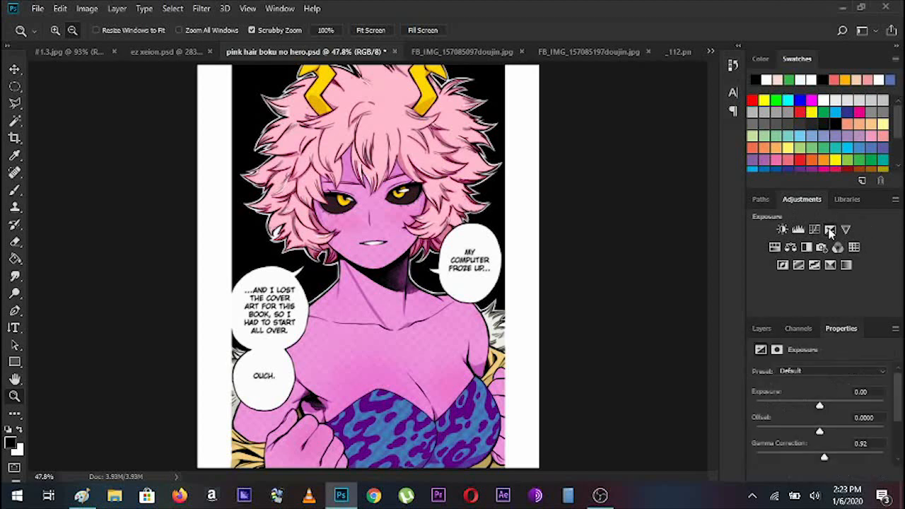
drag(820, 458, 827, 459)
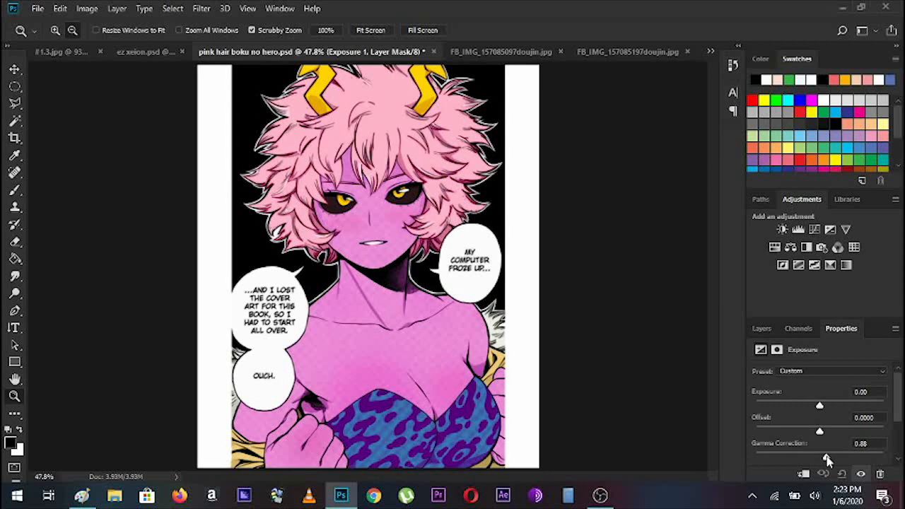
click(758, 328)
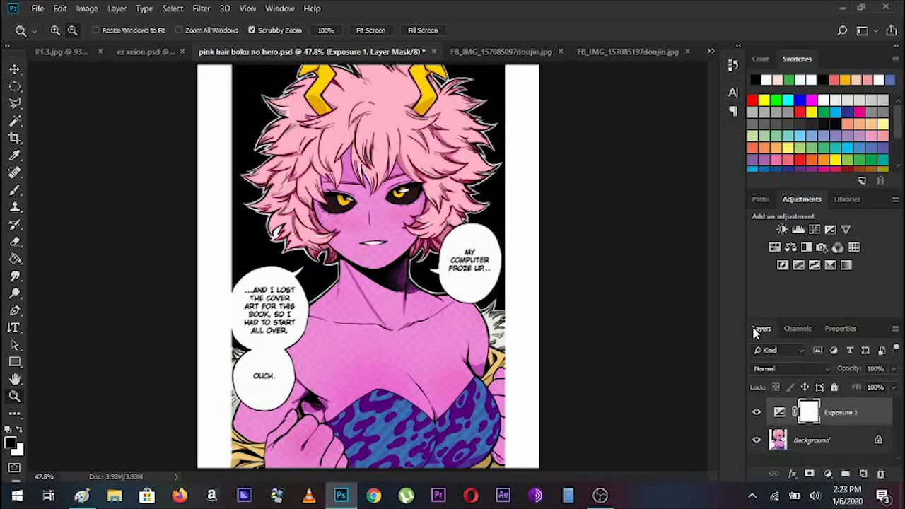
right_click(809, 442)
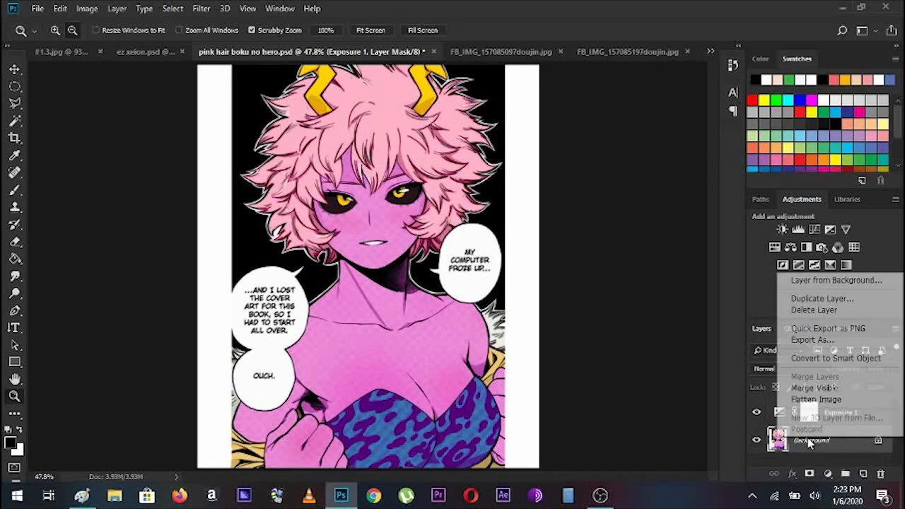
click(795, 389)
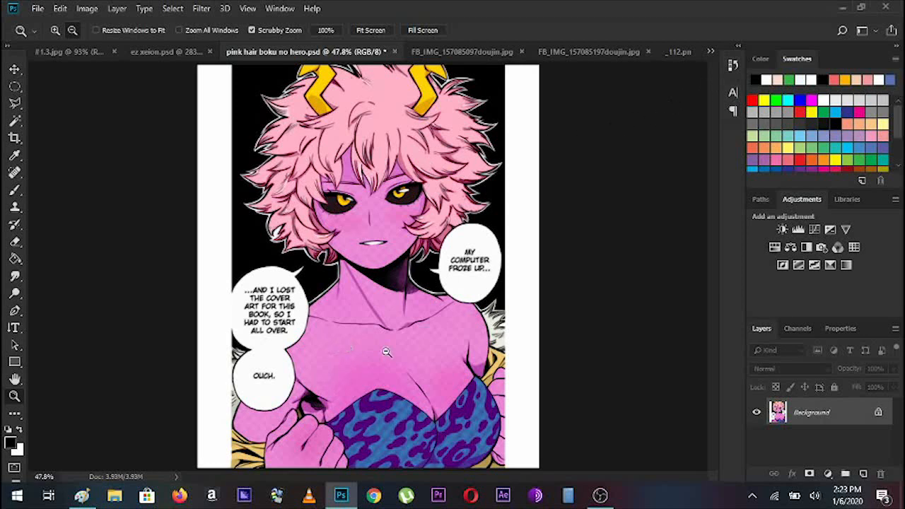
Step: Revert the page to its Open history state, before the Diffuse filter, and collapse the history list
drag(359, 356, 426, 360)
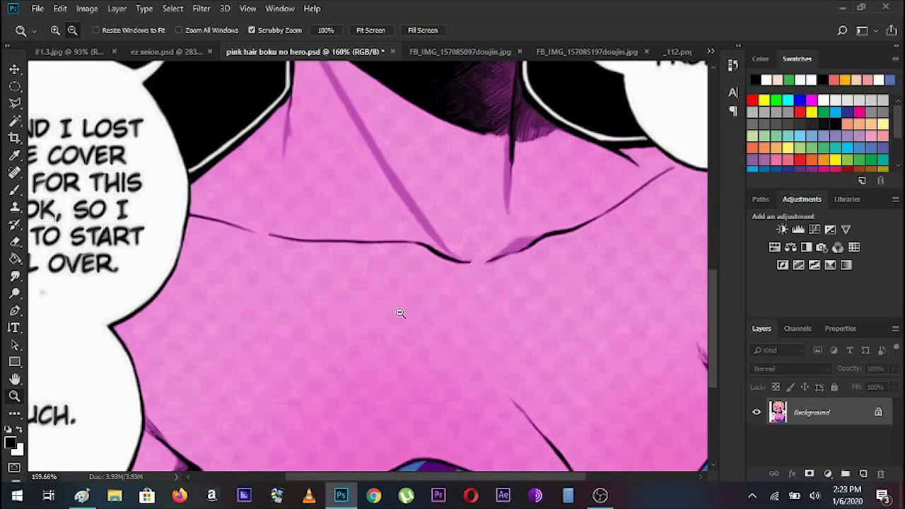
drag(307, 323, 256, 323)
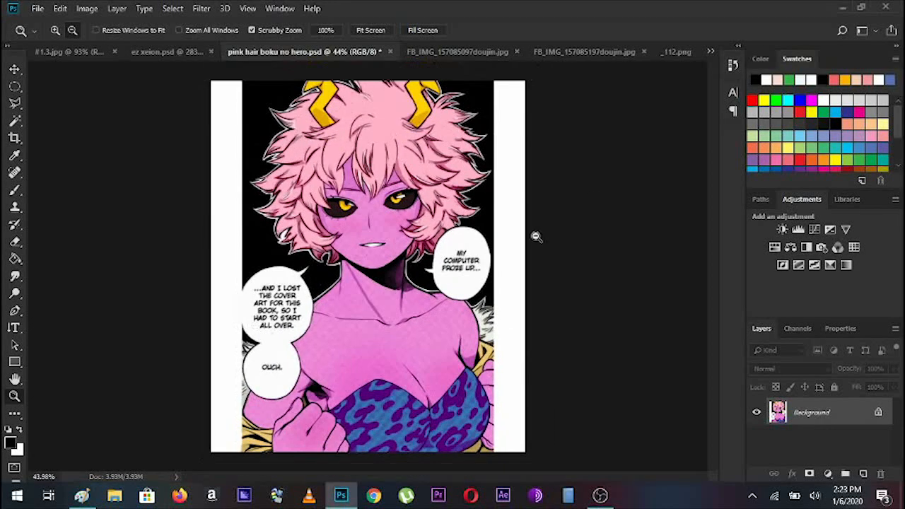
click(733, 65)
drag(713, 115, 714, 77)
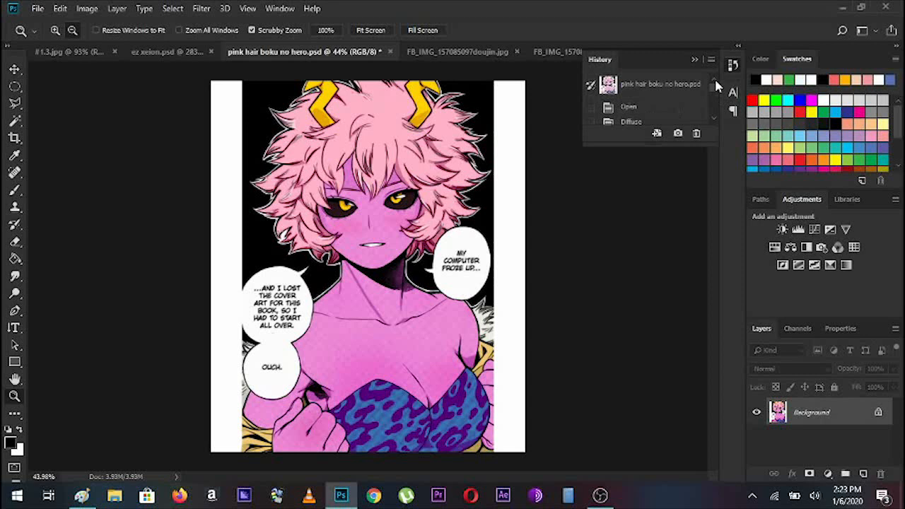
click(640, 108)
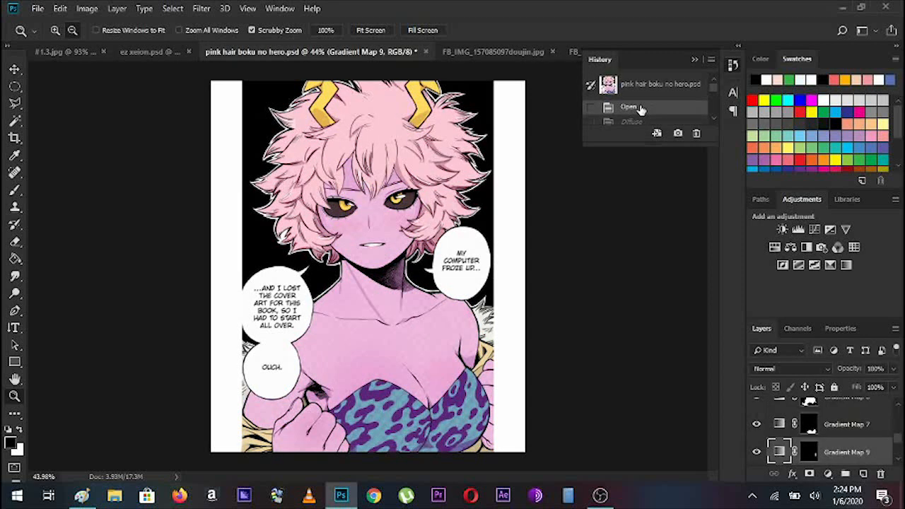
click(695, 61)
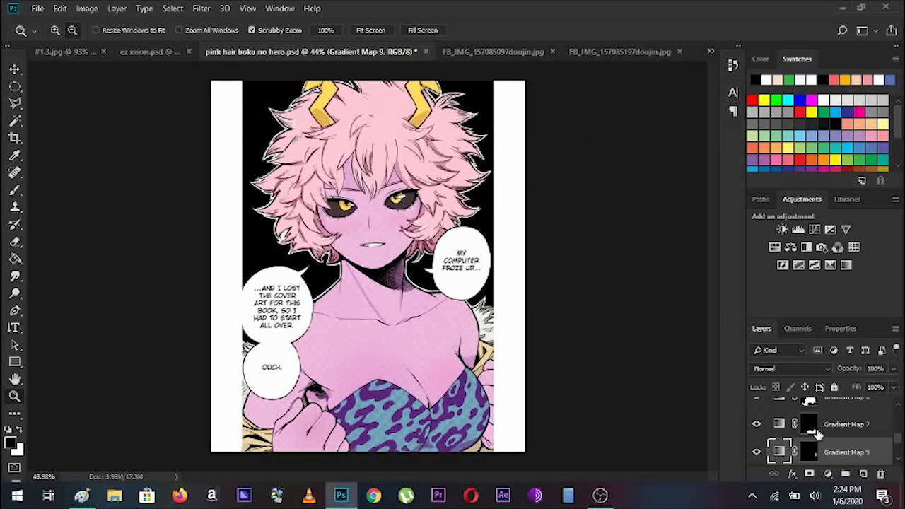
Step: Flatten the Background and all the Gradient Map colour layers into one layer with Flatten Image
scroll(817, 432, down, 2)
click(806, 453)
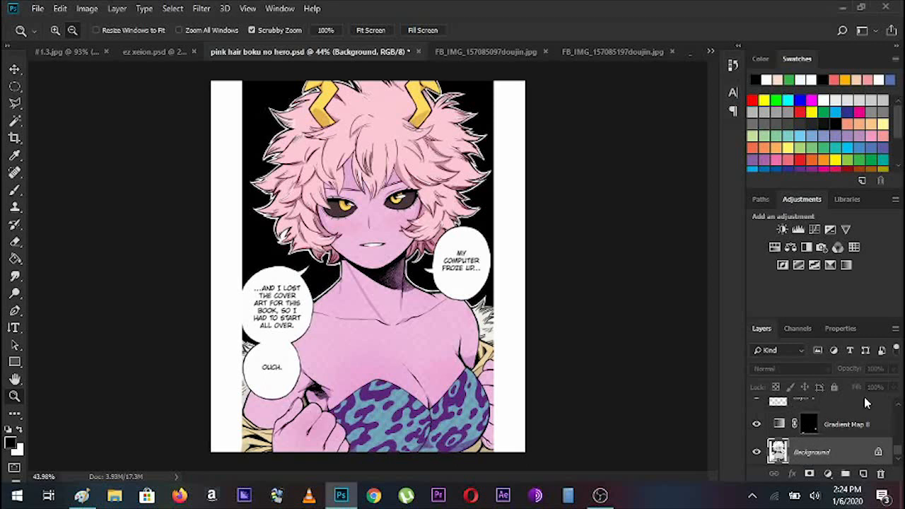
right_click(834, 451)
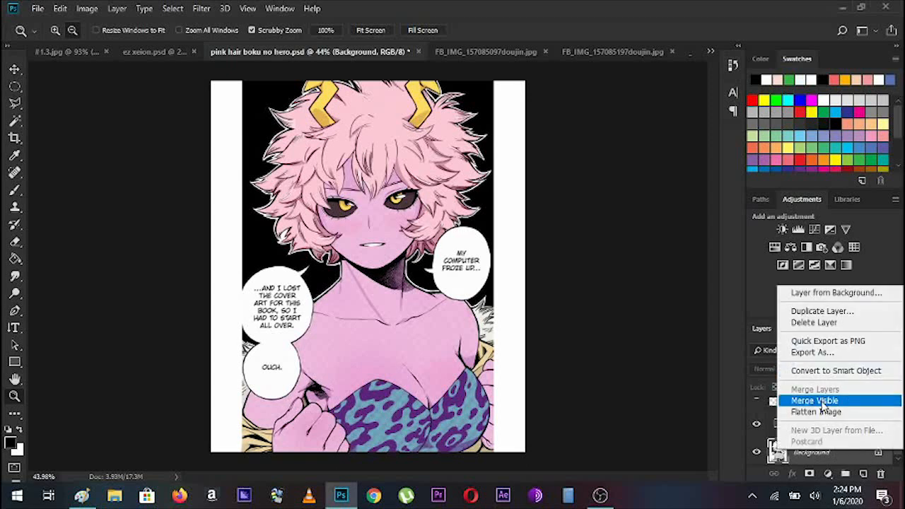
click(819, 412)
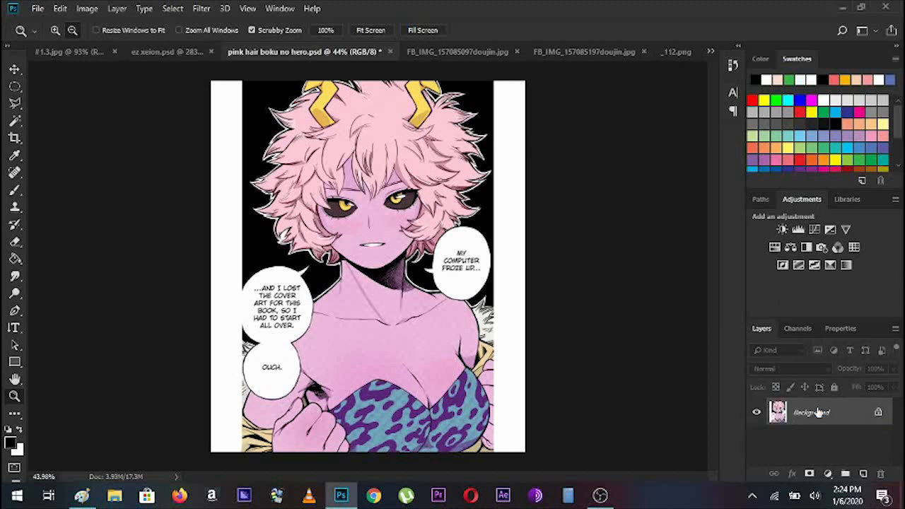
Step: Apply the Topaz Clean 3 filter to the page with the "new new manga peset" preset from the Skin Collection
click(199, 9)
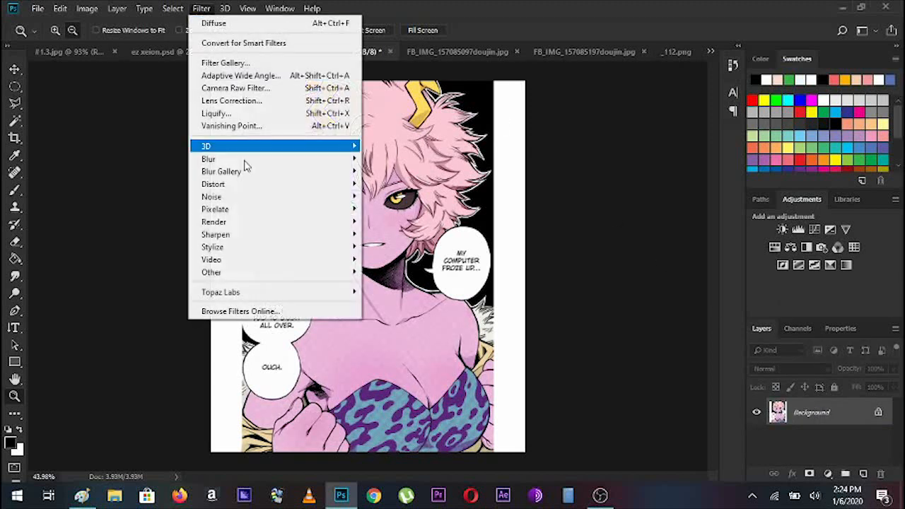
mouse_move(307, 295)
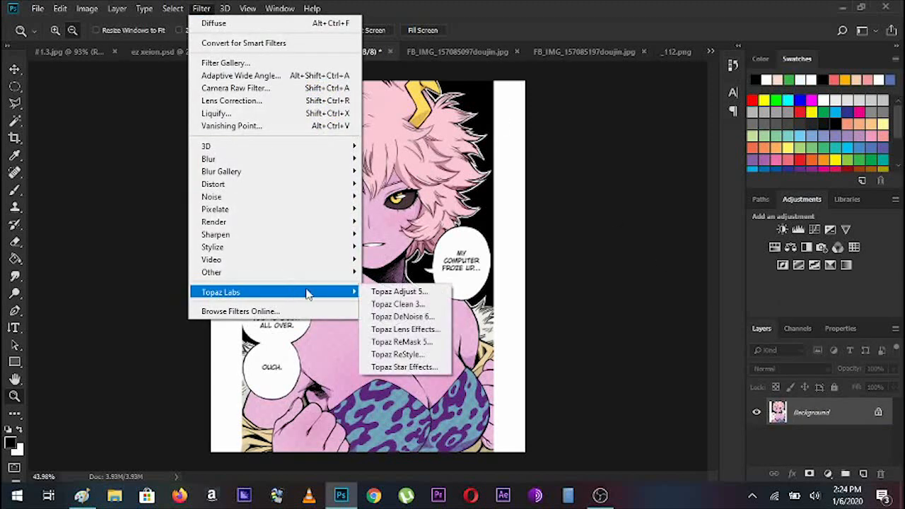
click(417, 305)
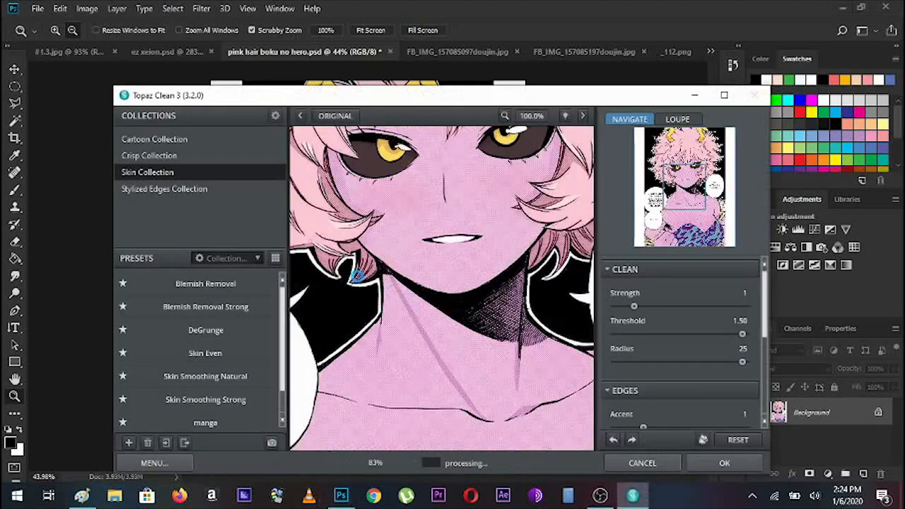
scroll(282, 325, down, 1)
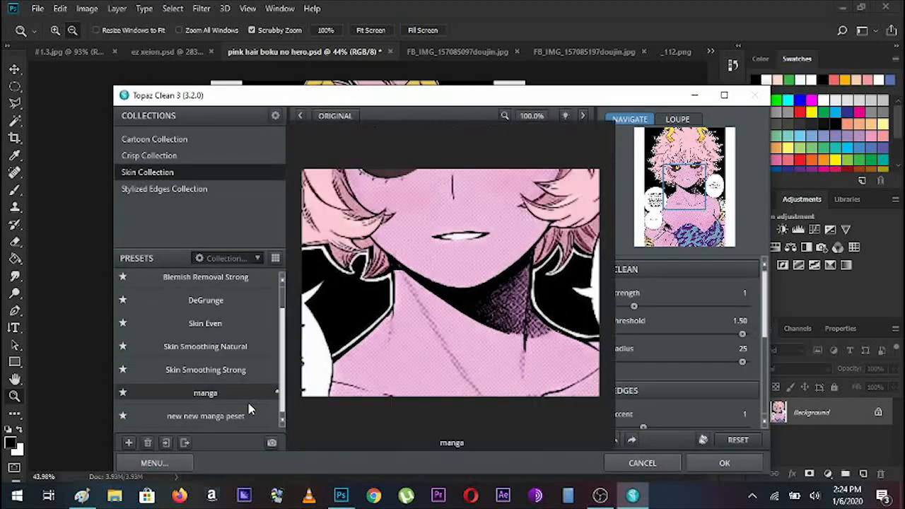
click(249, 417)
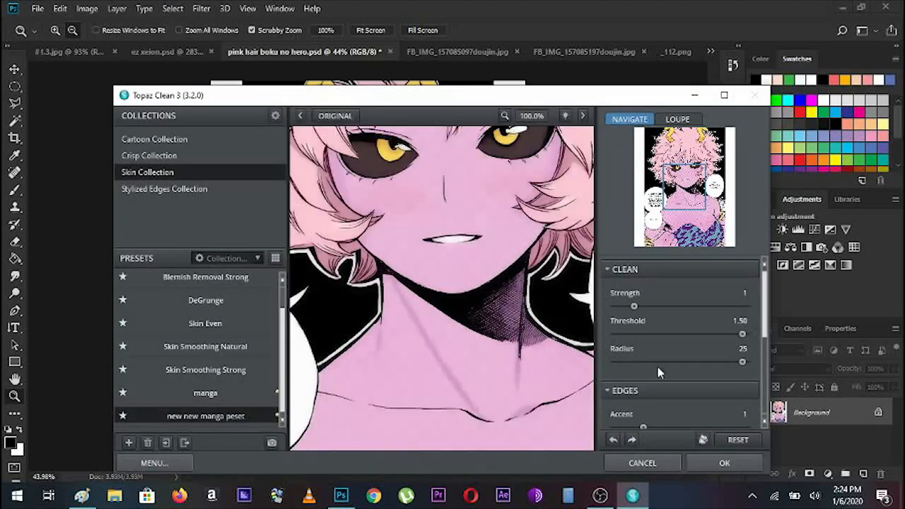
click(696, 459)
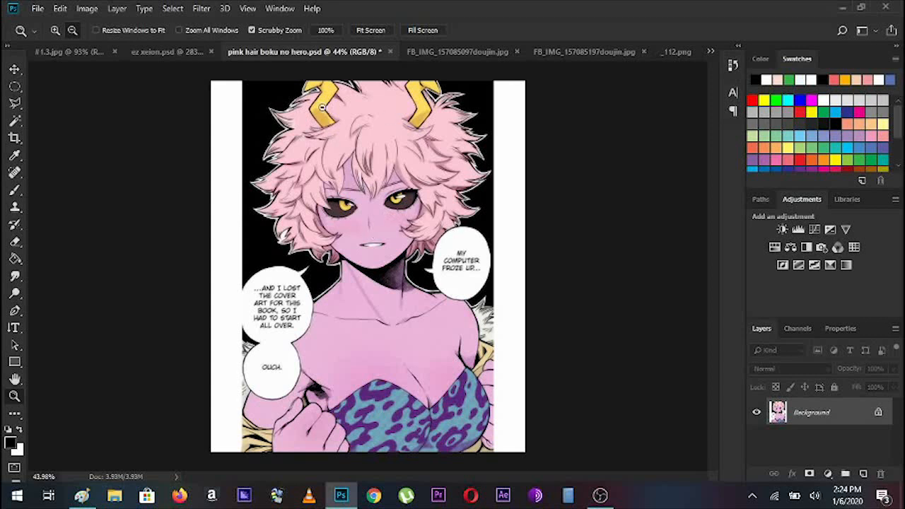
Step: Start the Topaz DeNoise 6 filter on the page and choose the "new denoise manga setting" preset
click(204, 8)
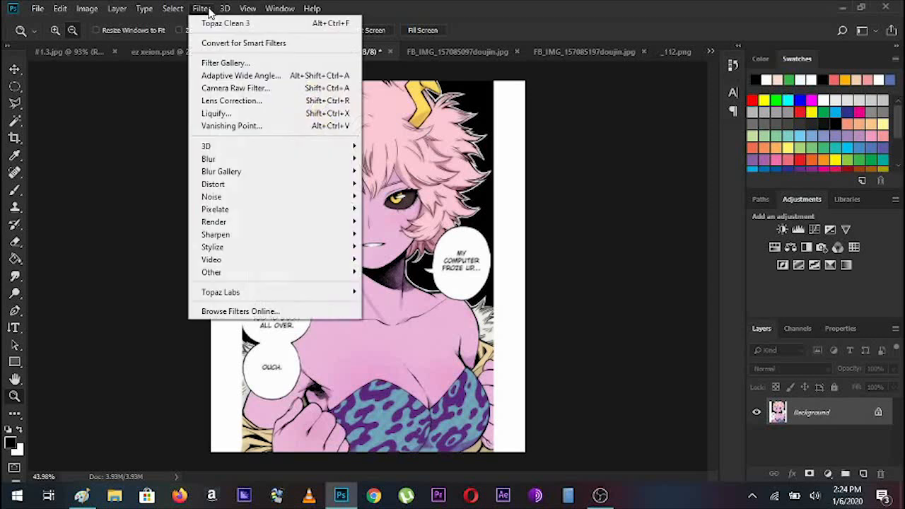
mouse_move(317, 291)
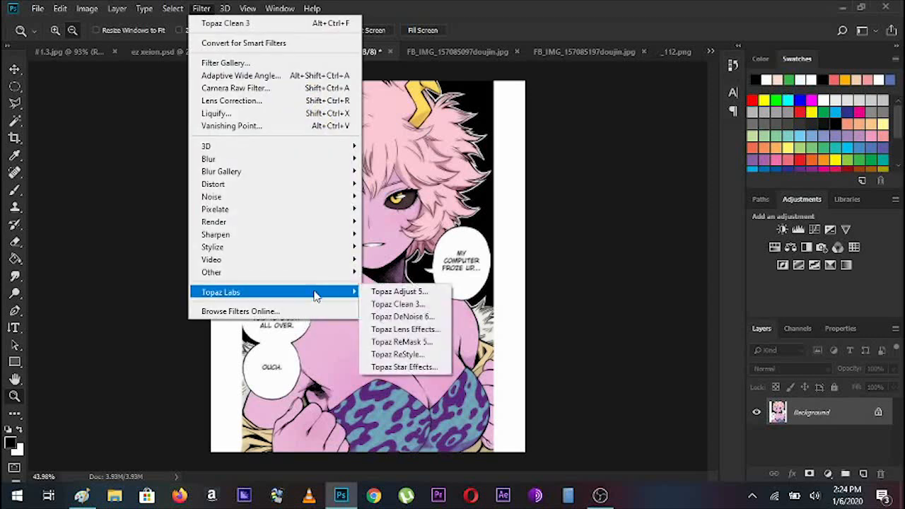
click(419, 320)
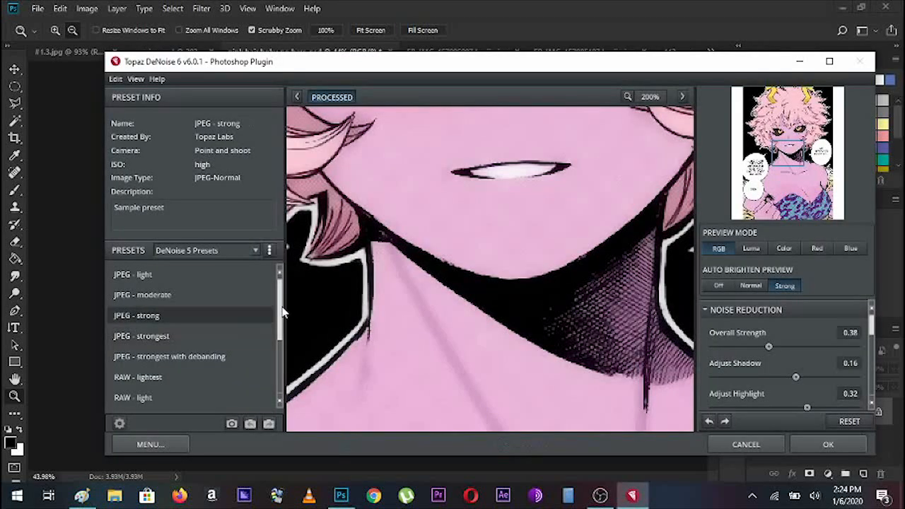
scroll(280, 371, down, 2)
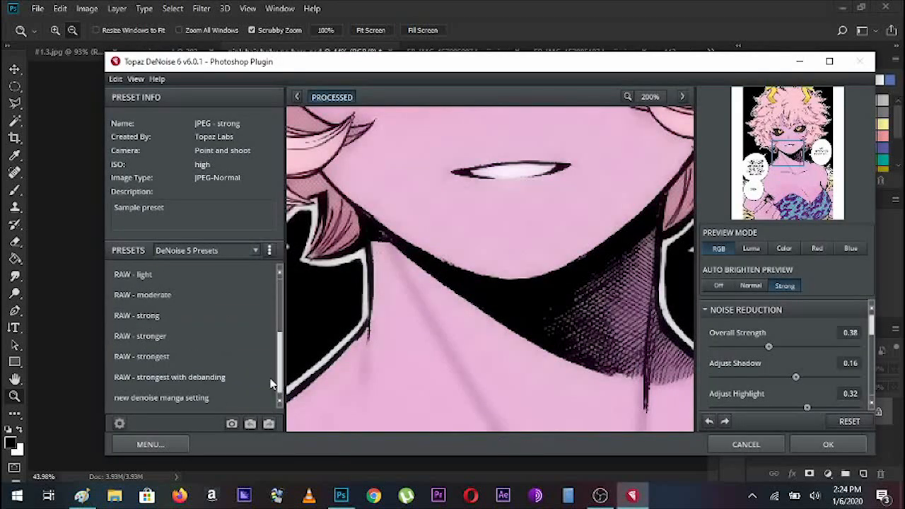
click(191, 397)
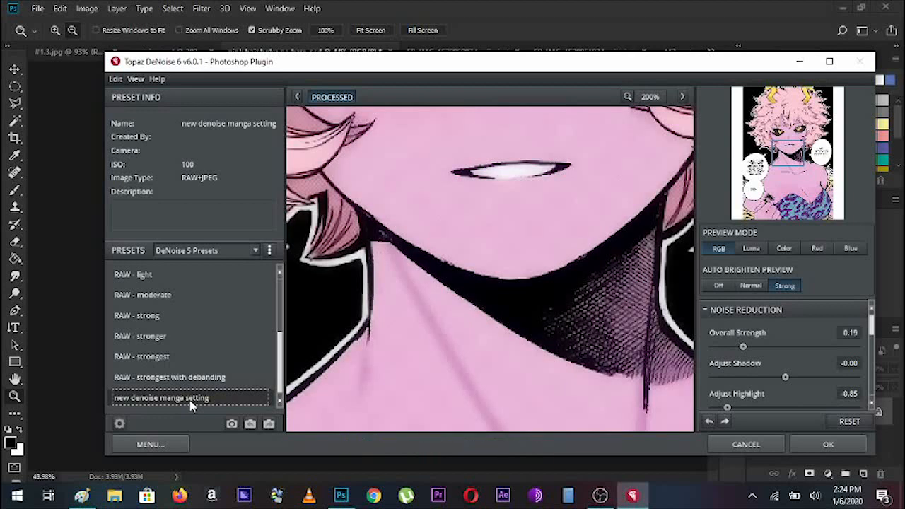
Step: Set the noise reduction's Overall Strength to 0.55 and Adjust Highlight to 0.25, and apply the DeNoise filter
drag(742, 346, 792, 346)
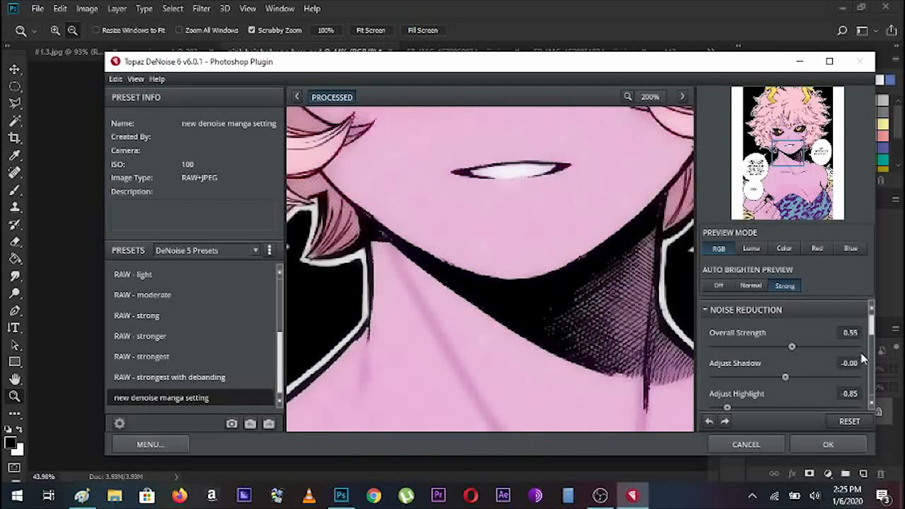
drag(873, 326, 874, 346)
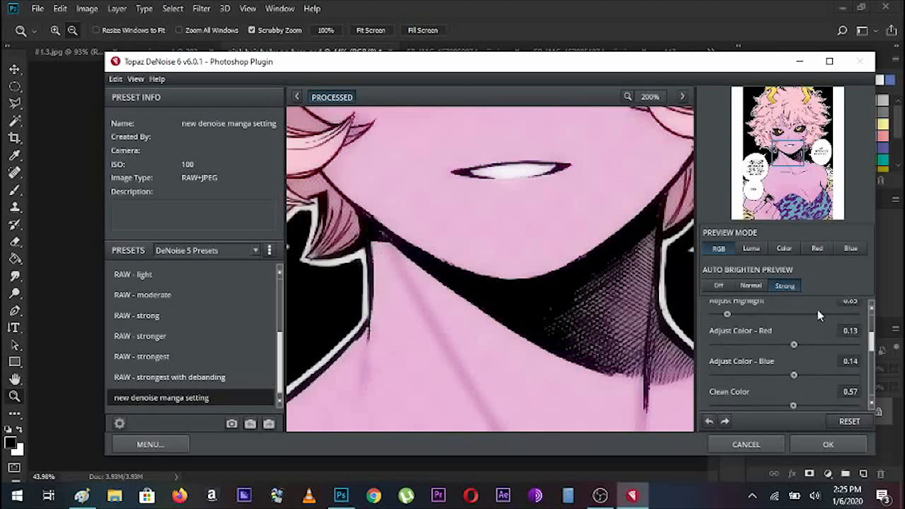
drag(727, 313, 802, 313)
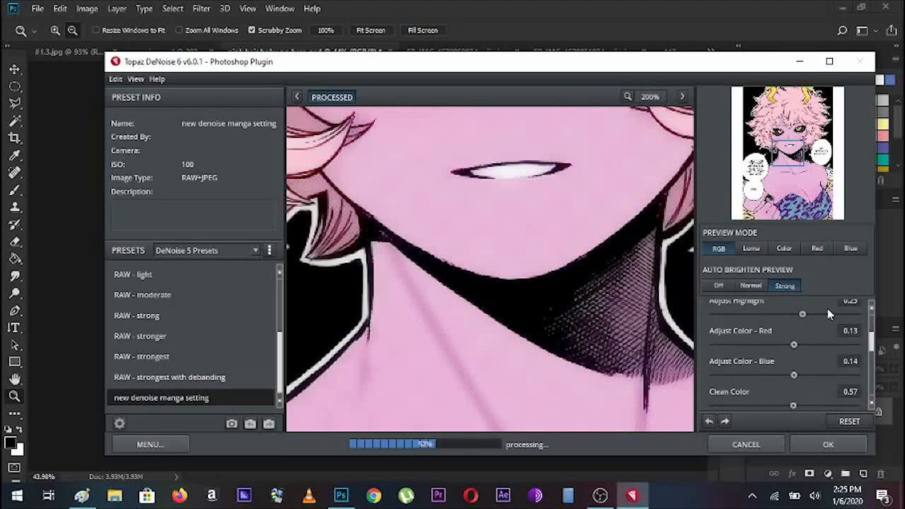
drag(875, 350, 875, 377)
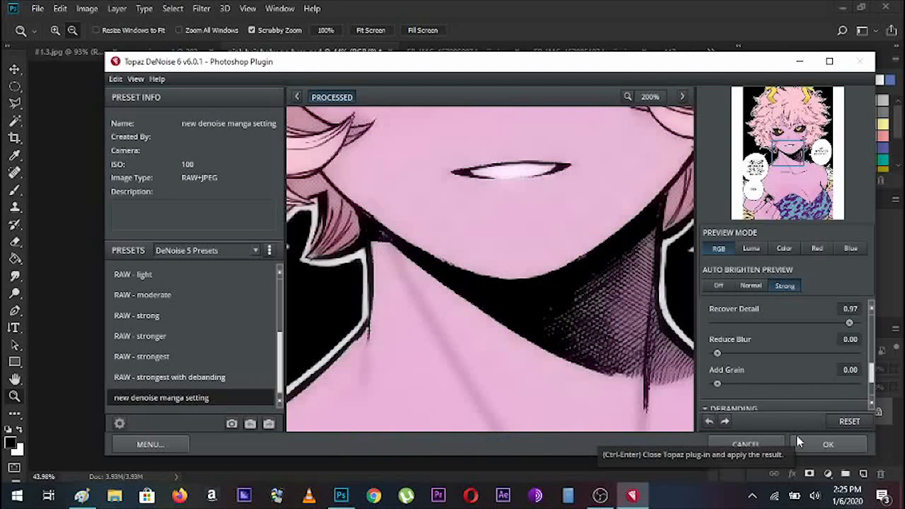
click(797, 441)
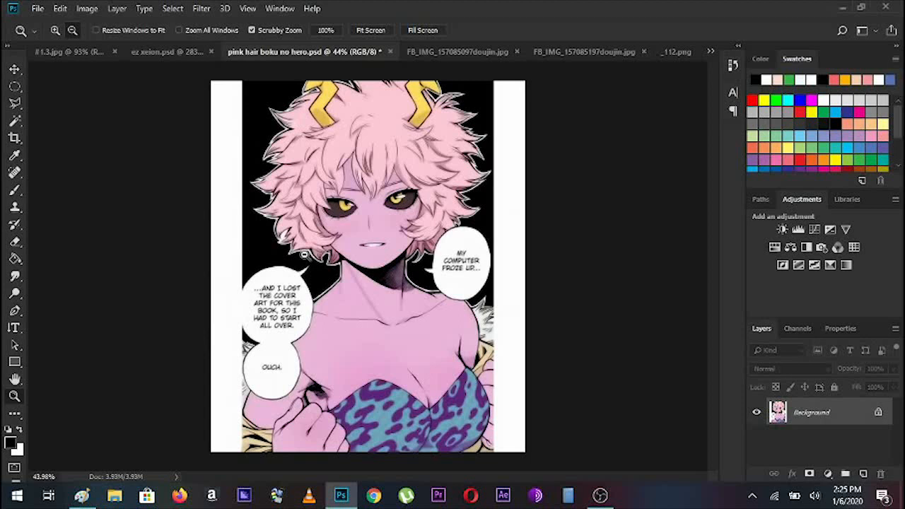
Step: Check the filtered hair and face up close, and revert the page to its Open history state, before the flattening
drag(308, 248, 410, 238)
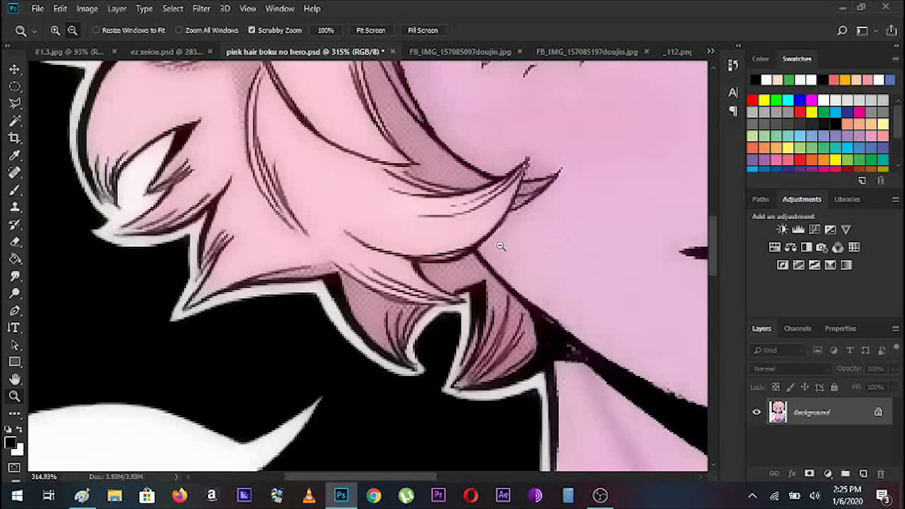
drag(508, 284, 485, 279)
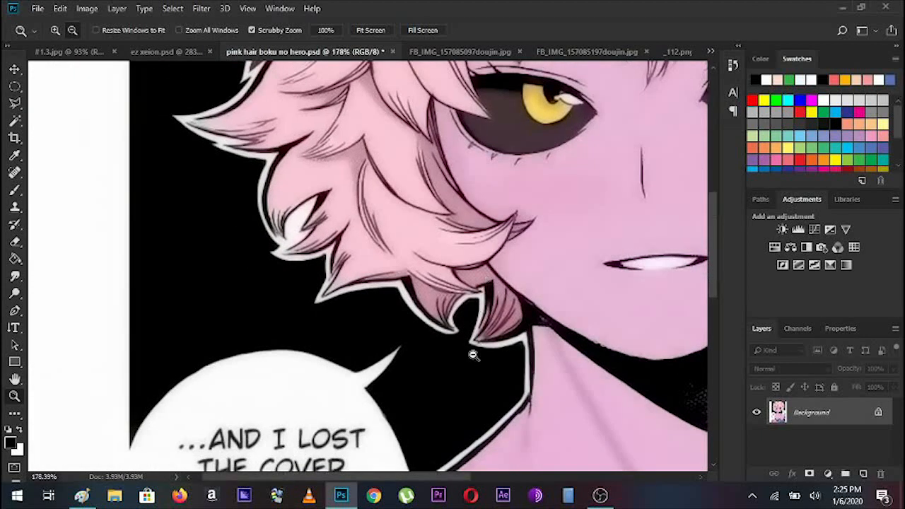
drag(498, 334, 554, 332)
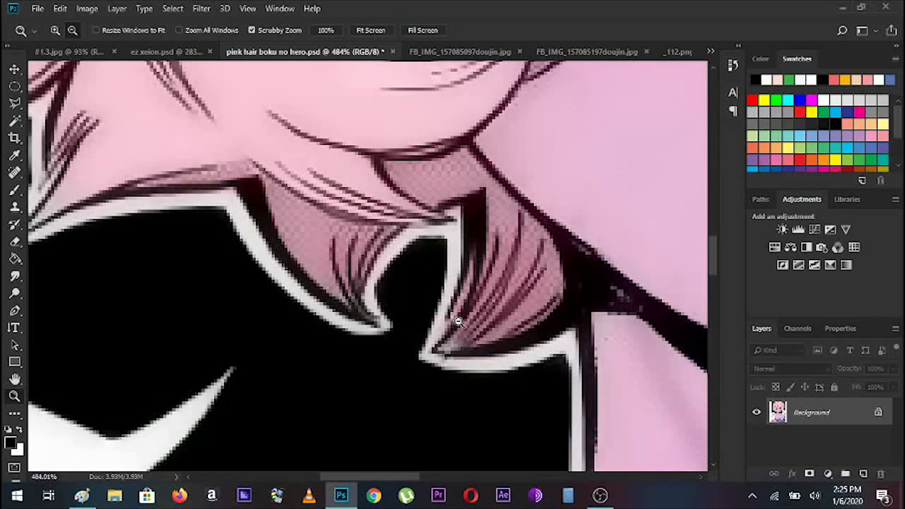
drag(627, 239, 502, 229)
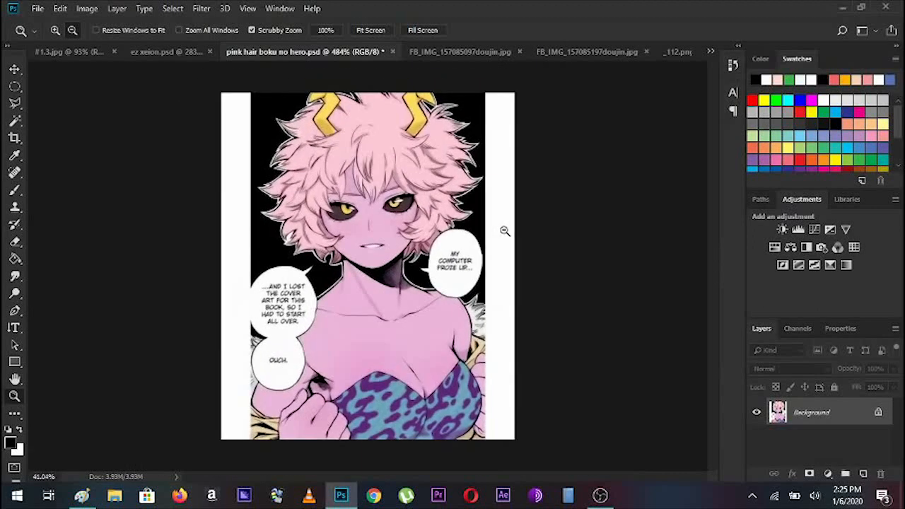
click(730, 65)
drag(712, 111, 710, 78)
click(690, 106)
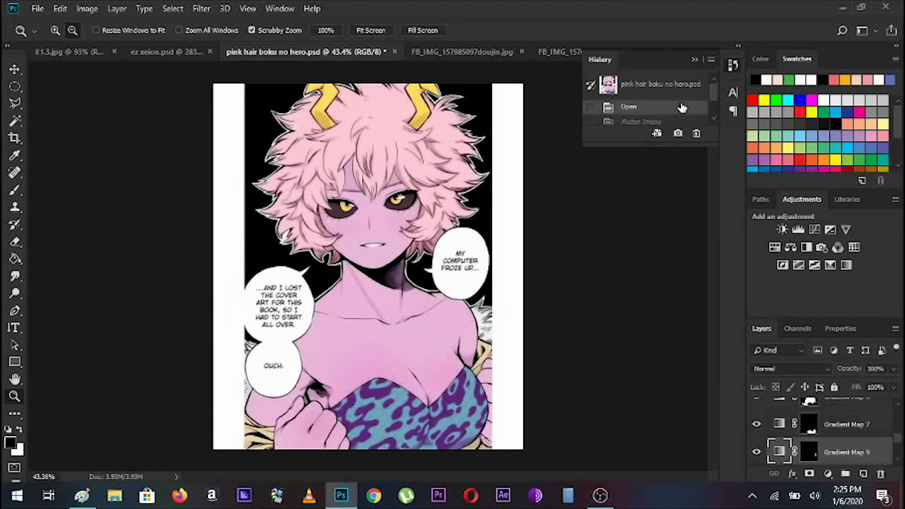
click(695, 59)
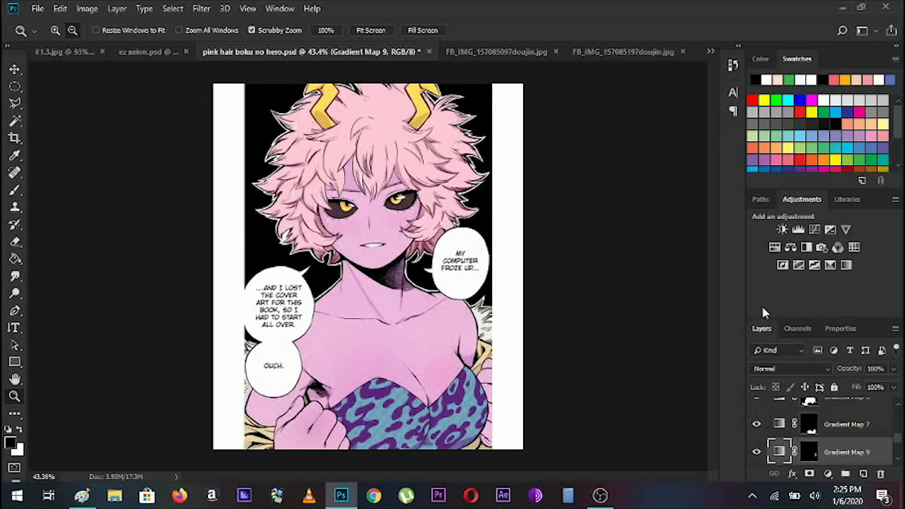
Step: Look through the Gradient Map layers above the Background and locate the Diffuse filter among the Stylize filters
scroll(820, 436, down, 3)
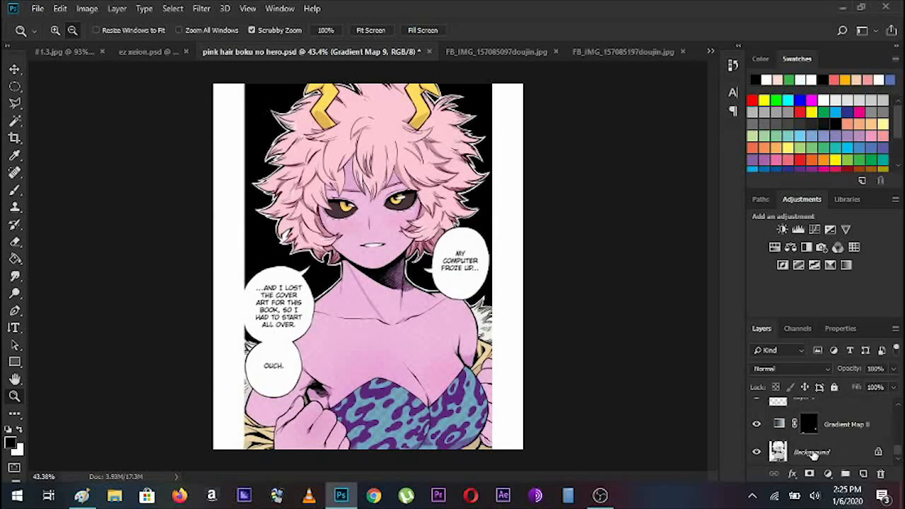
click(804, 451)
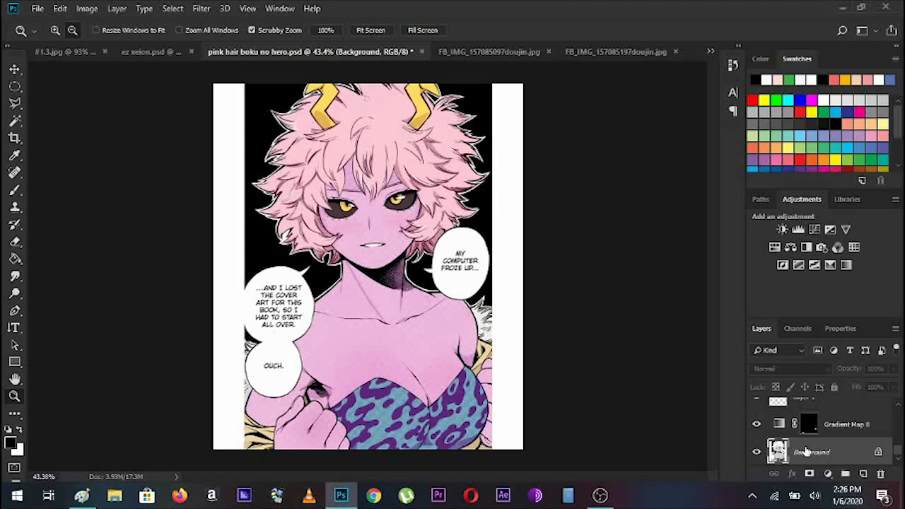
scroll(809, 421, up, 3)
scroll(813, 413, down, 2)
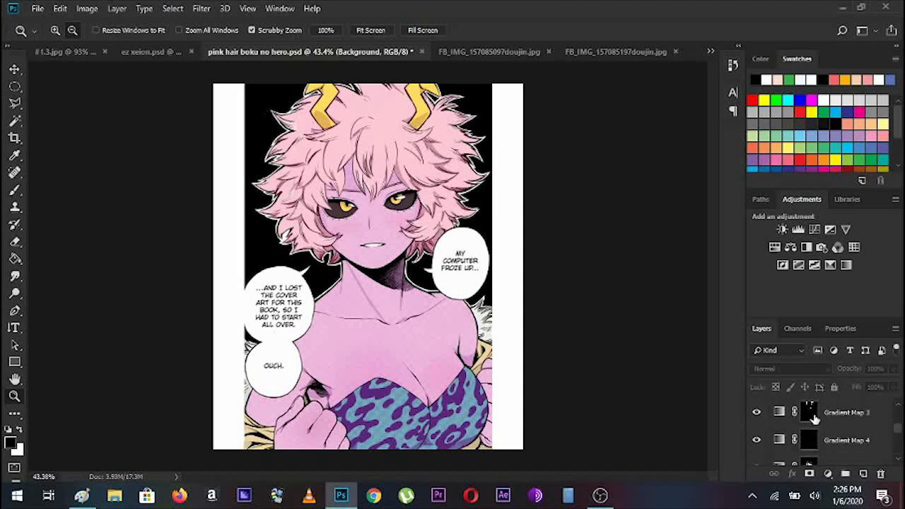
scroll(813, 419, down, 4)
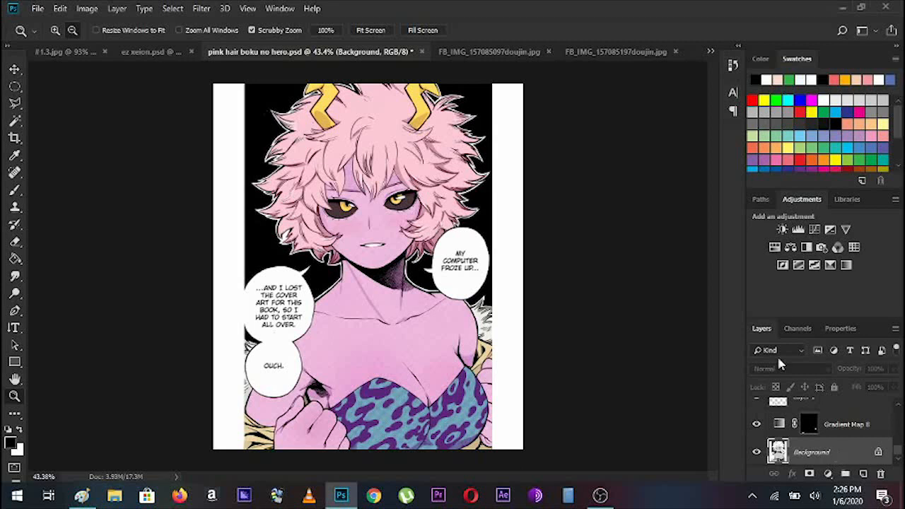
click(201, 8)
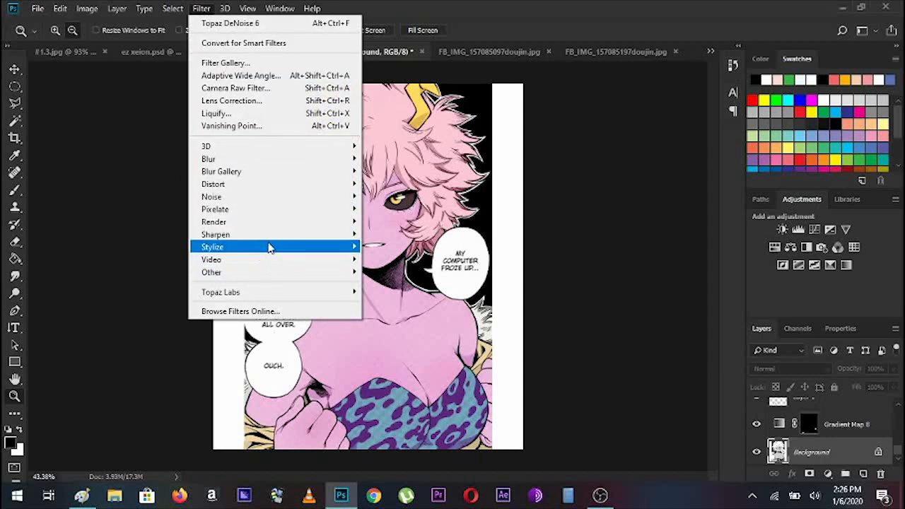
mouse_move(271, 246)
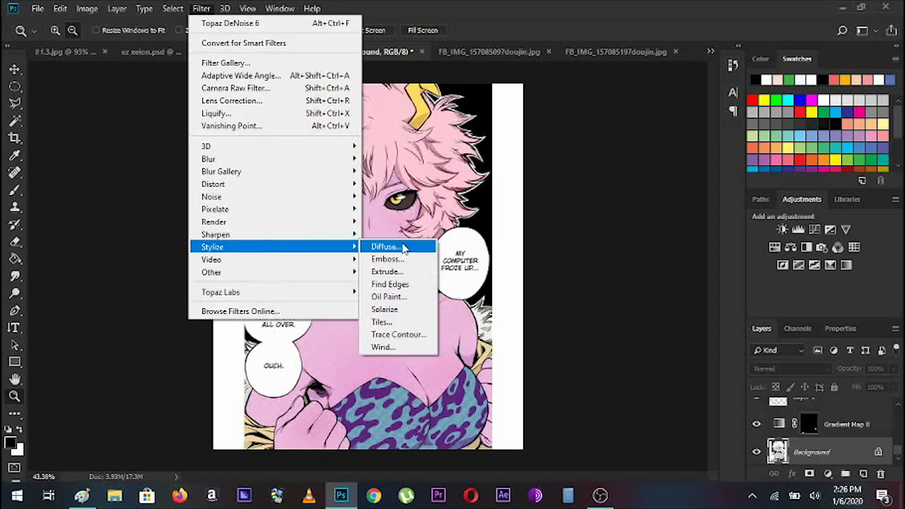
click(535, 22)
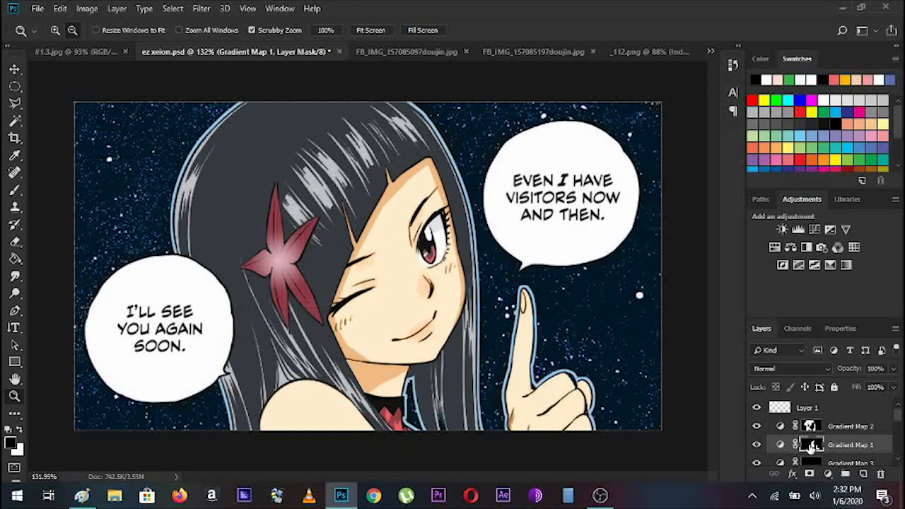
Step: Open the black-to-skin-tone gradient of the Gradient Map 1 layer in the Gradient Editor and add it to the presets as Custom
click(779, 445)
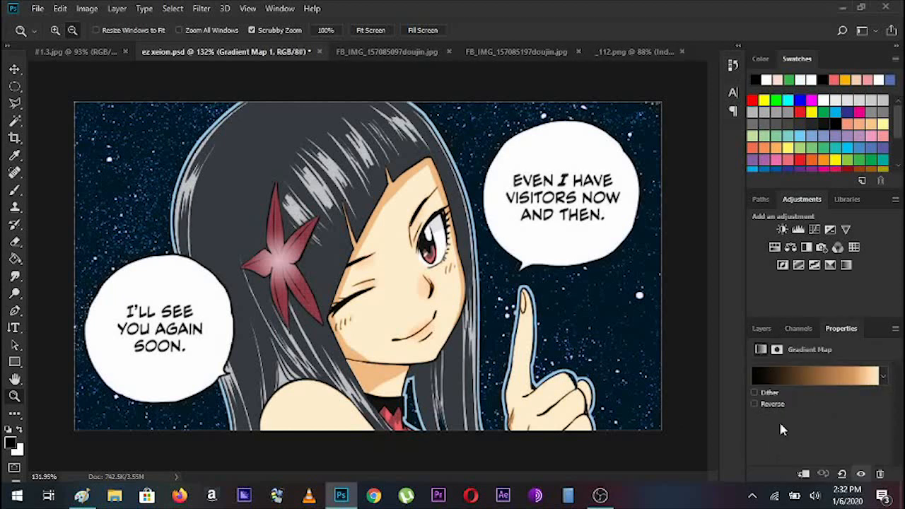
click(783, 371)
drag(416, 95, 757, 101)
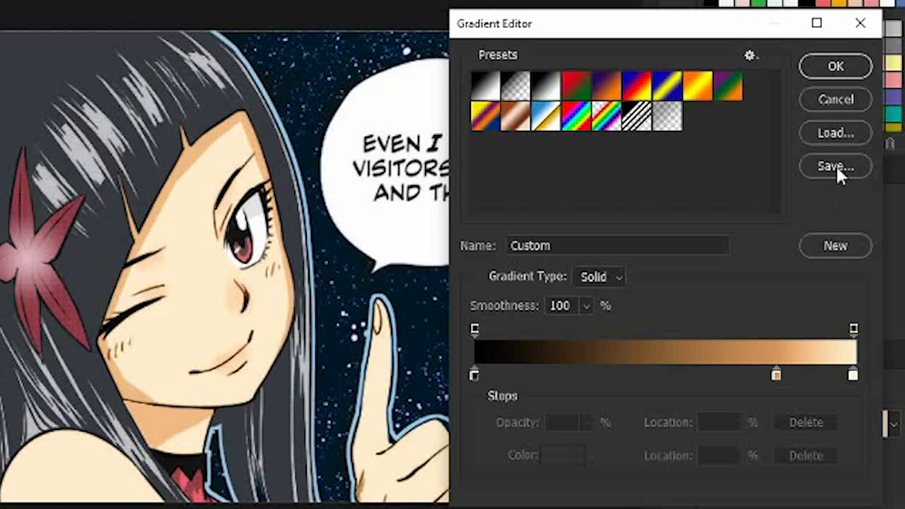
click(835, 244)
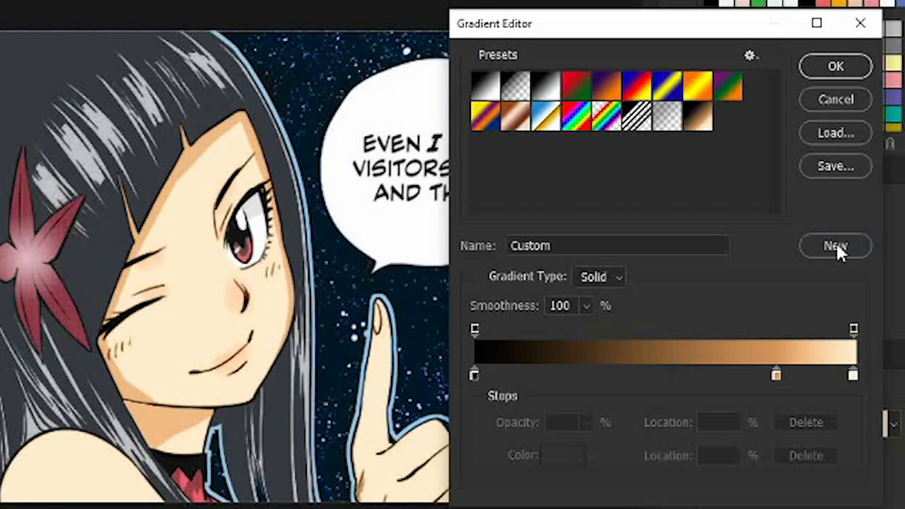
Step: Delete all the gradient presets except the black-to-skin-tone Custom gradient
right_click(667, 120)
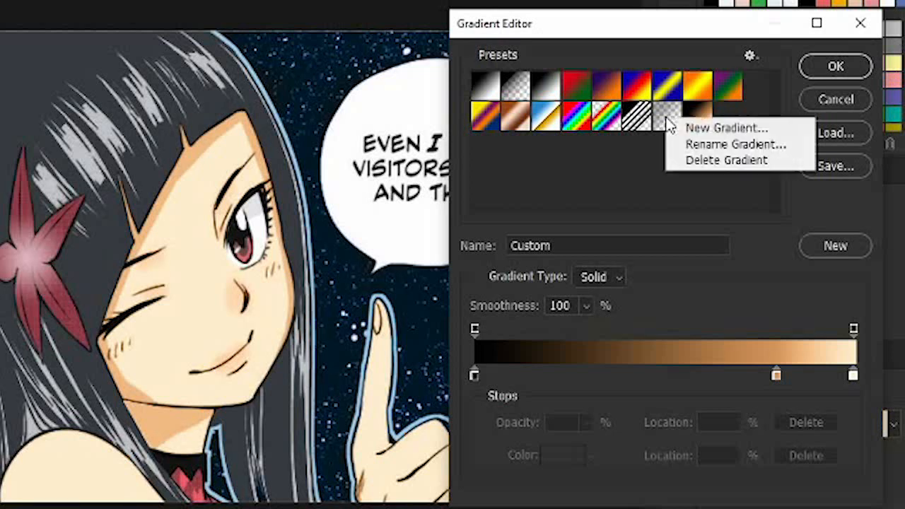
click(695, 164)
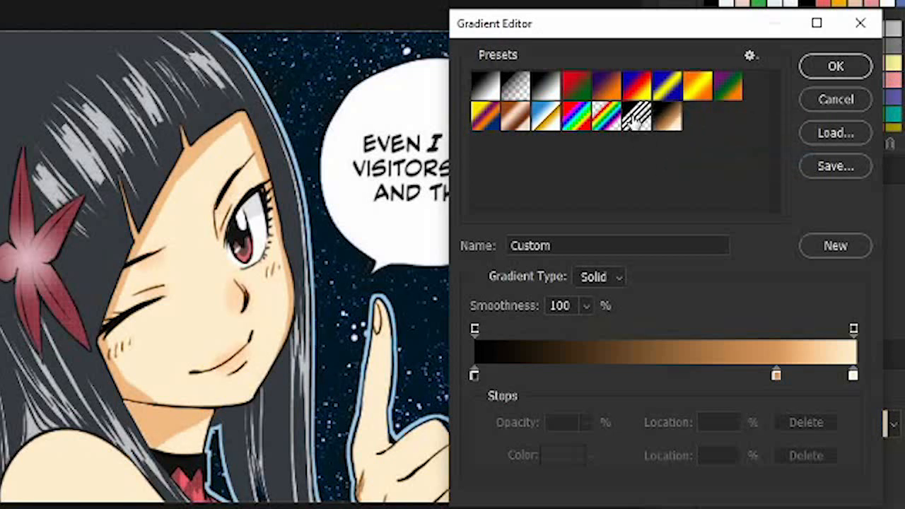
right_click(636, 117)
click(689, 161)
right_click(605, 126)
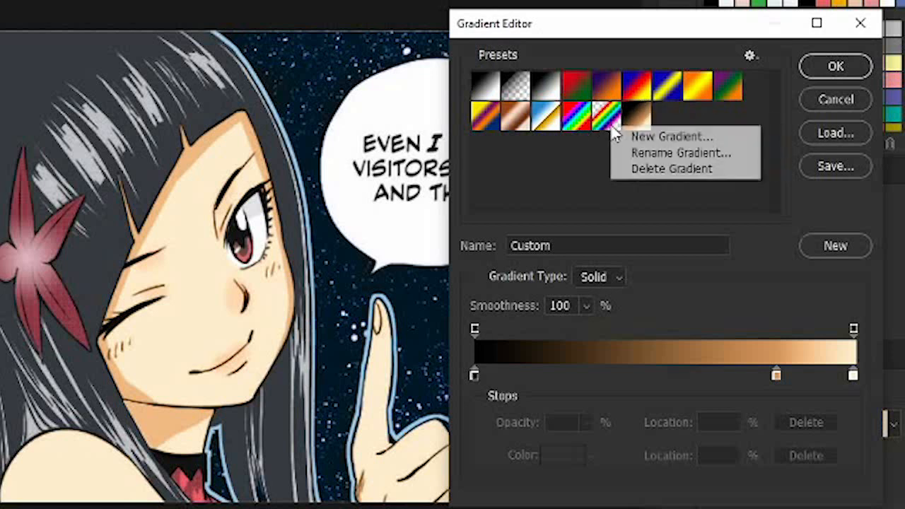
click(637, 168)
right_click(574, 128)
click(594, 168)
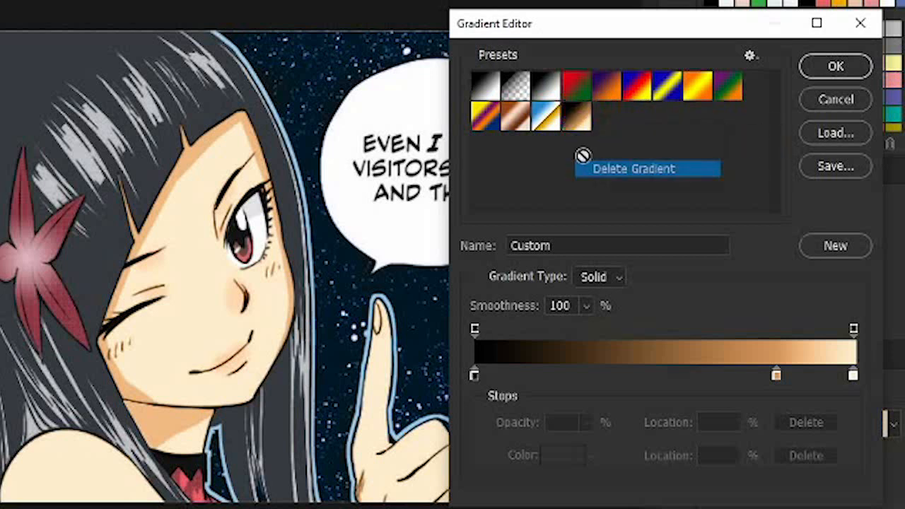
right_click(542, 125)
click(569, 171)
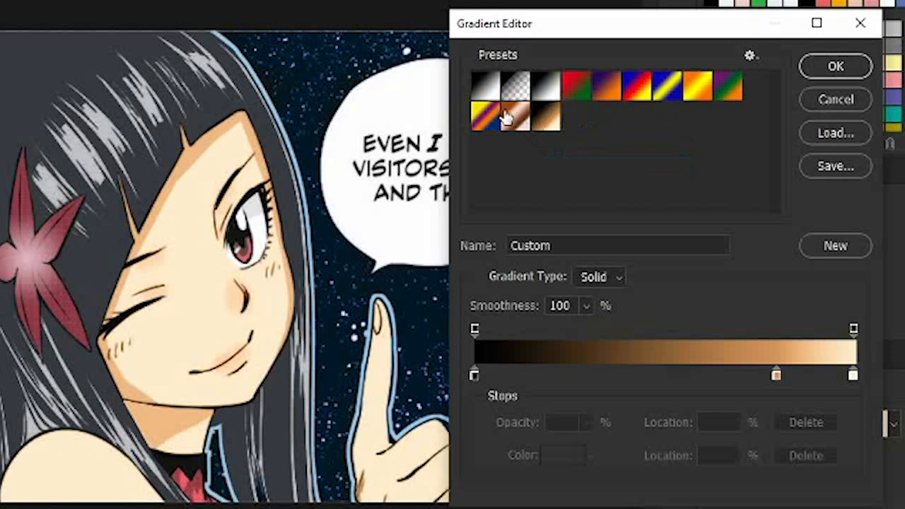
right_click(515, 117)
click(541, 165)
right_click(481, 129)
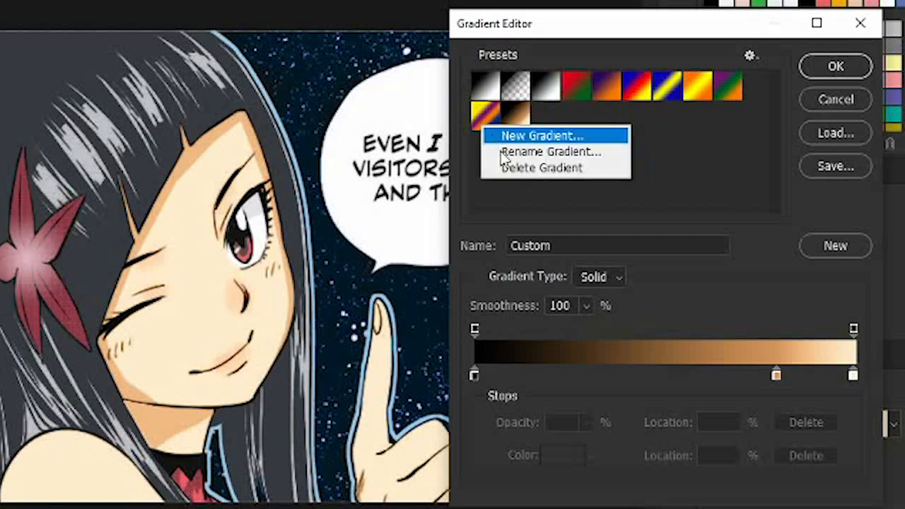
click(518, 168)
right_click(731, 96)
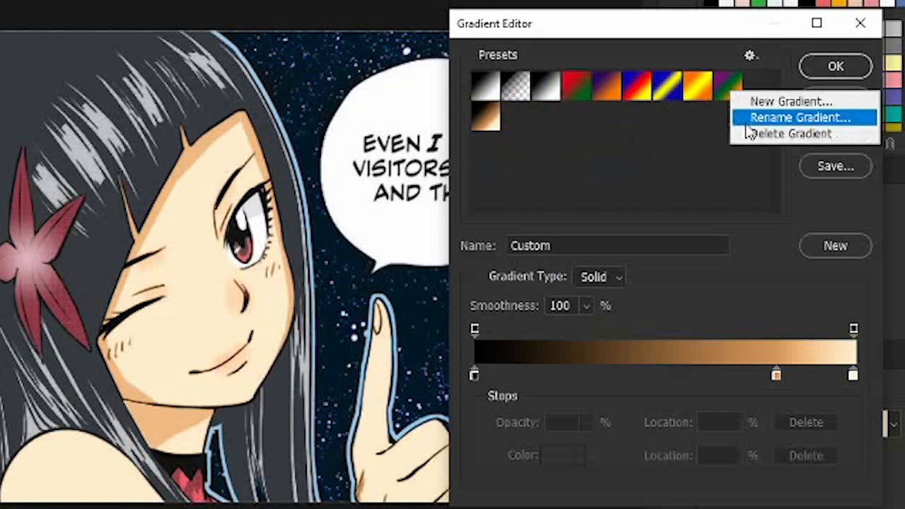
click(750, 134)
right_click(696, 94)
click(709, 135)
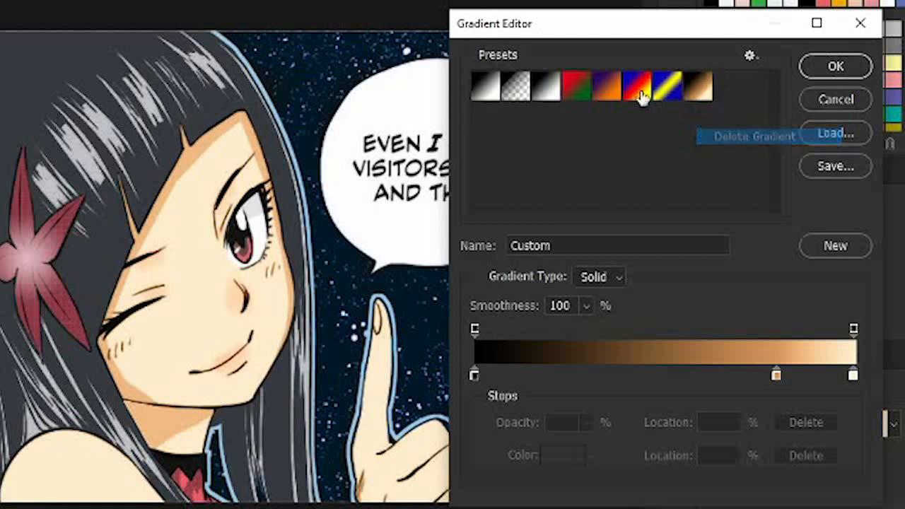
right_click(667, 86)
click(678, 128)
right_click(639, 90)
click(669, 134)
right_click(611, 89)
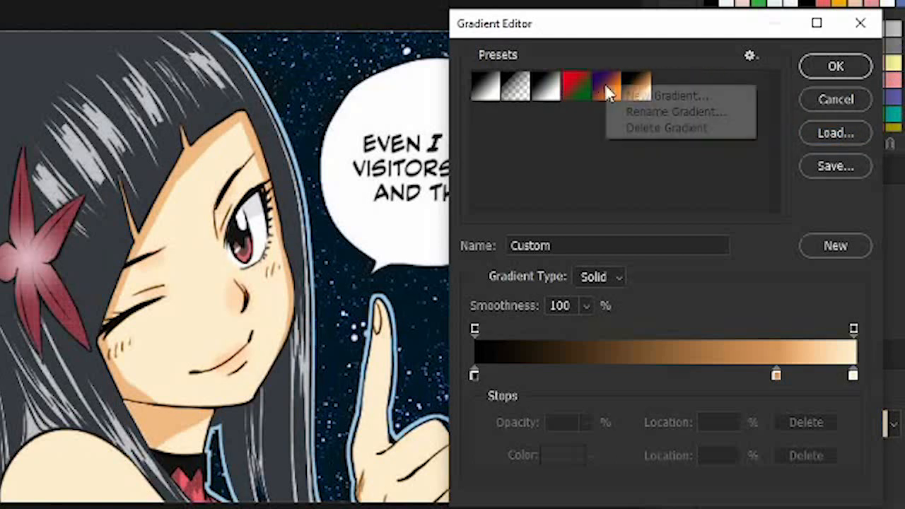
click(630, 129)
right_click(578, 93)
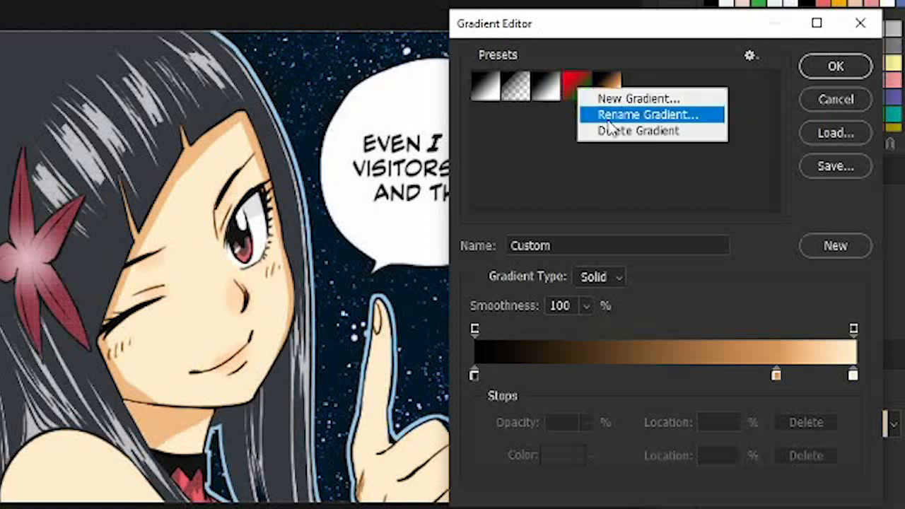
click(608, 131)
right_click(541, 90)
click(571, 133)
right_click(511, 93)
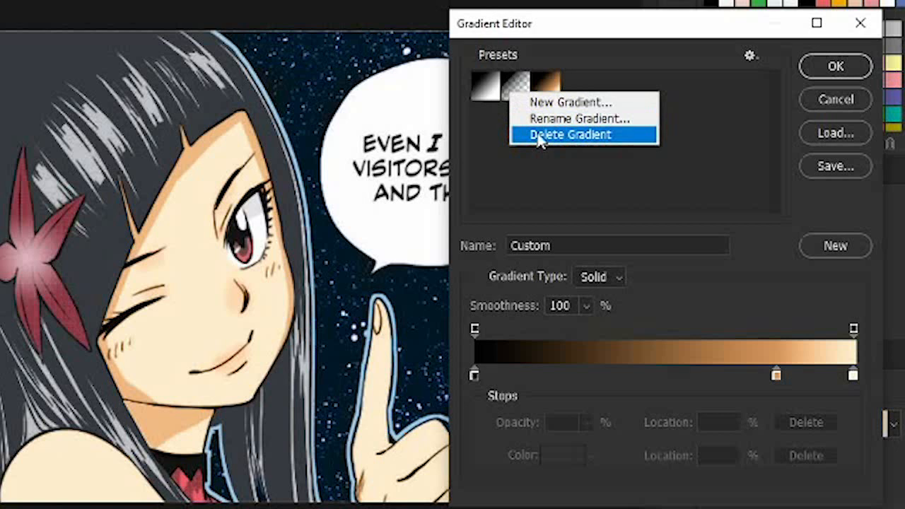
click(539, 139)
right_click(485, 91)
click(521, 133)
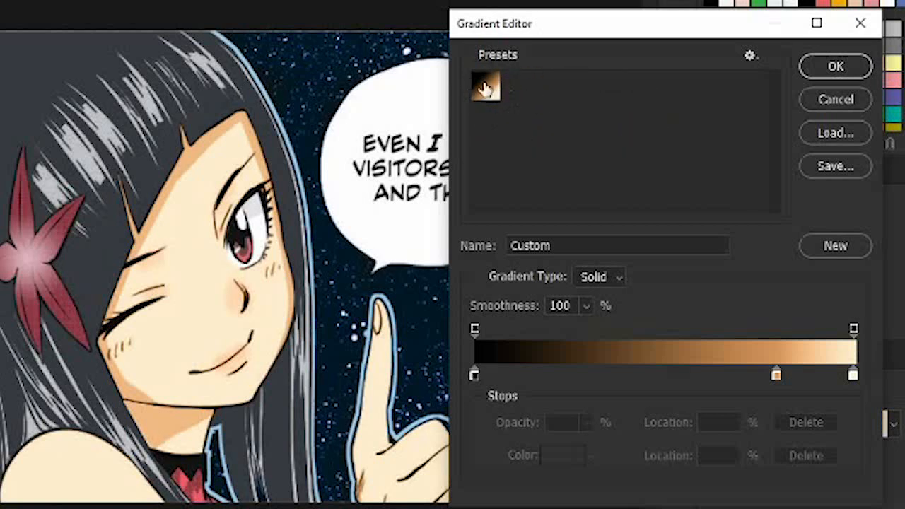
Step: Save the remaining preset as a gradients file named ez girls in the Presets Gradients folder, and close the Gradient Editor without changes
drag(485, 89, 827, 173)
click(827, 169)
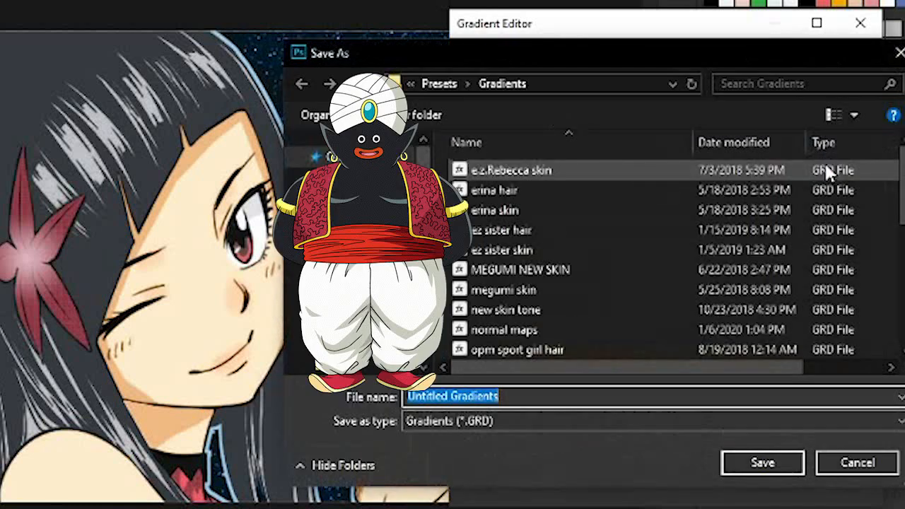
click(523, 398)
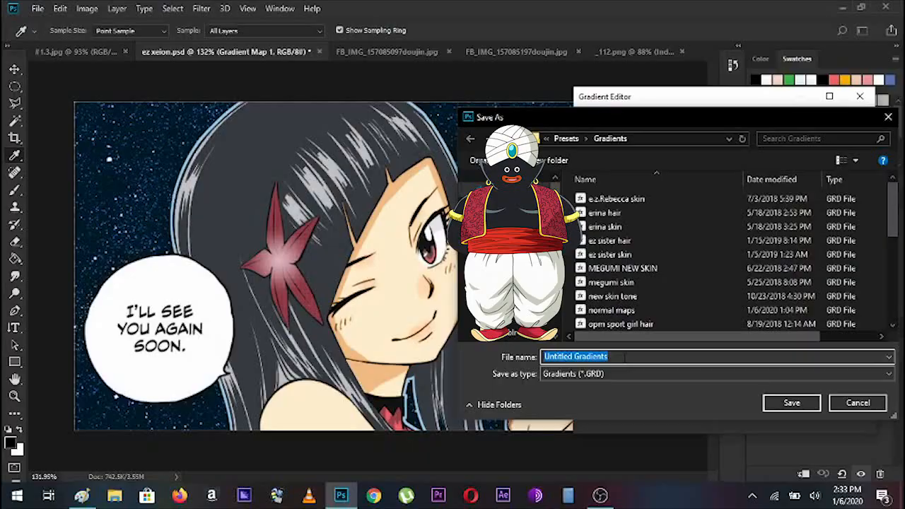
key(BackSpace)
key(BackSpace)
key(BackSpace)
key(BackSpace)
key(BackSpace)
key(BackSpace)
key(BackSpace)
key(BackSpace)
key(BackSpace)
key(BackSpace)
key(BackSpace)
key(BackSpace)
key(BackSpace)
key(BackSpace)
key(BackSpace)
key(BackSpace)
key(BackSpace)
key(BackSpace)
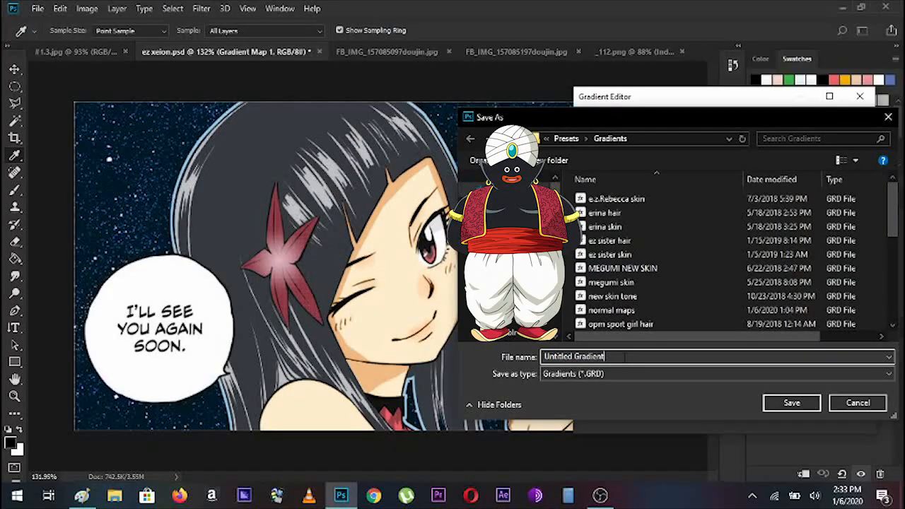
text(ez girls)
click(792, 403)
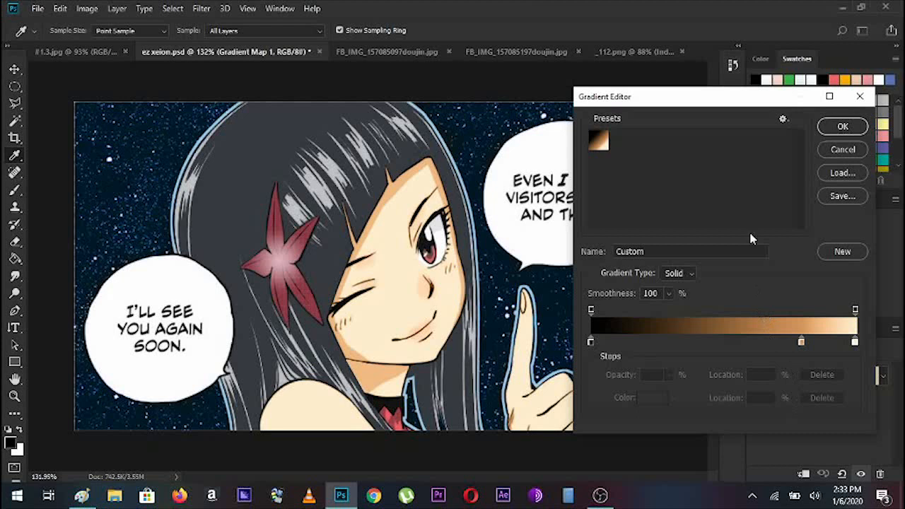
click(841, 150)
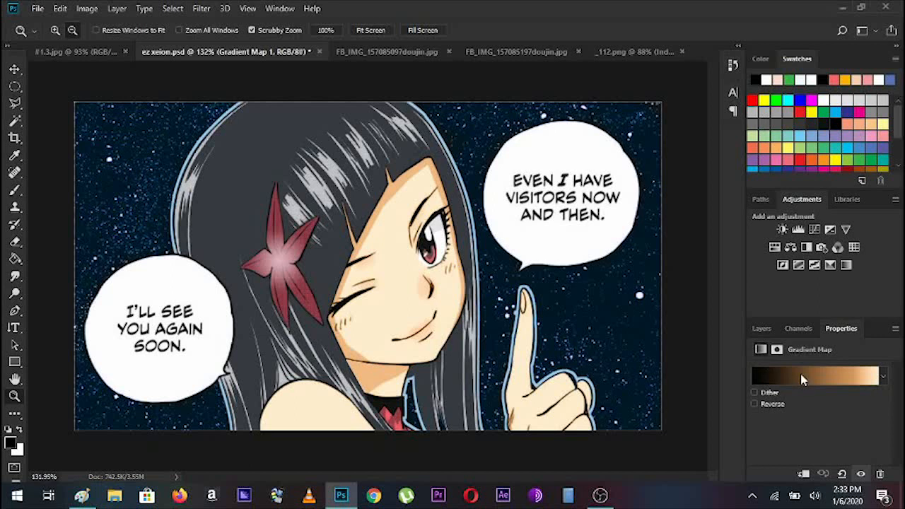
Step: Reopen the skin gradient in the Gradient Editor and reset the presets, replacing the current gradients with the default ones
click(802, 380)
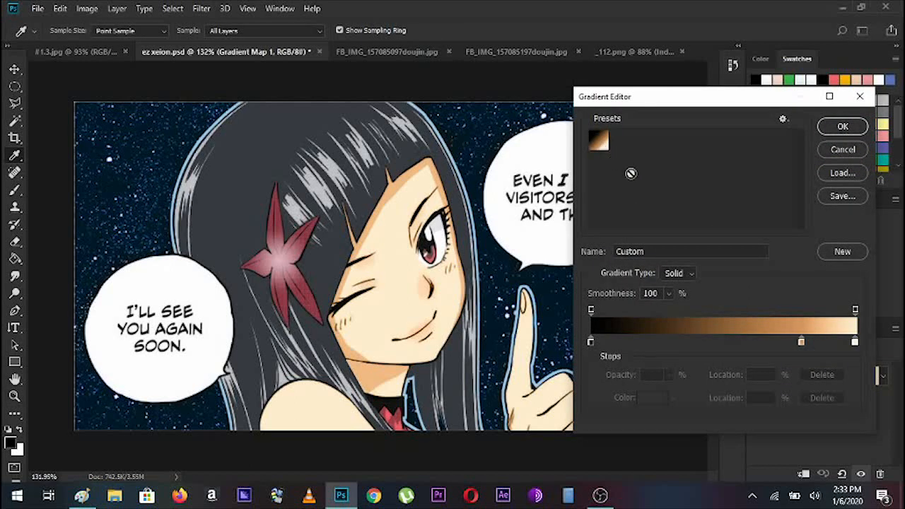
click(784, 121)
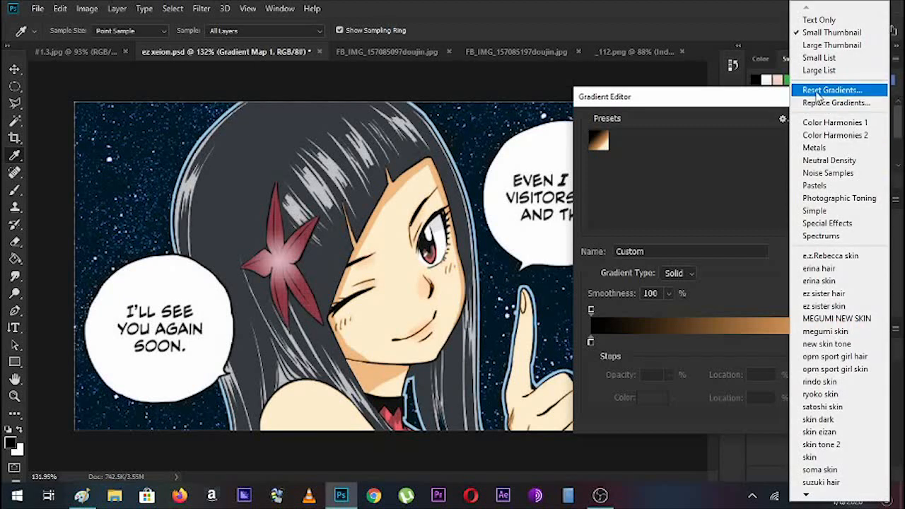
click(817, 95)
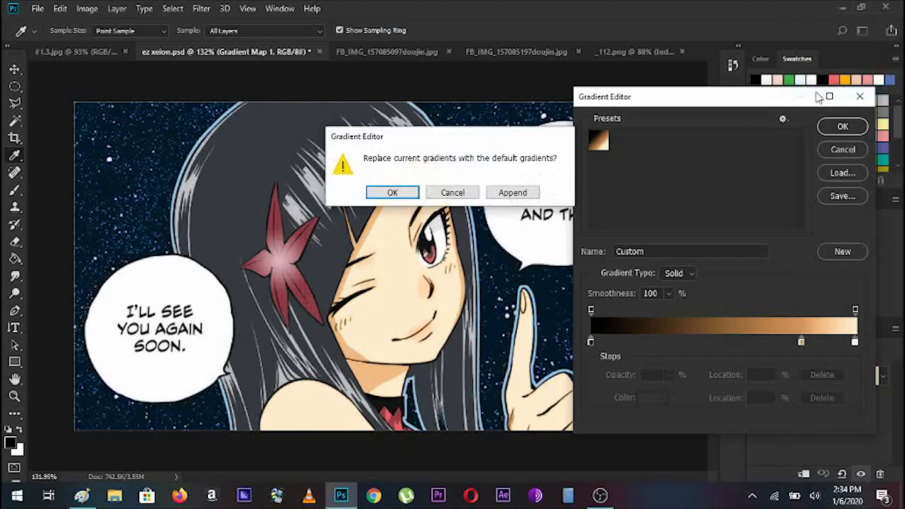
click(395, 195)
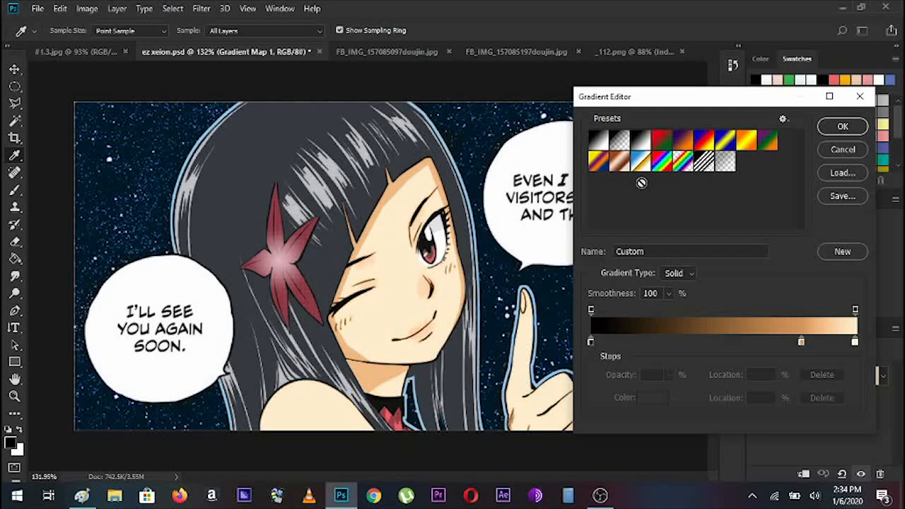
Step: Load the ez girls.grd gradients file into the presets, and leave the Gradient Editor without changing the layer's gradient
click(836, 174)
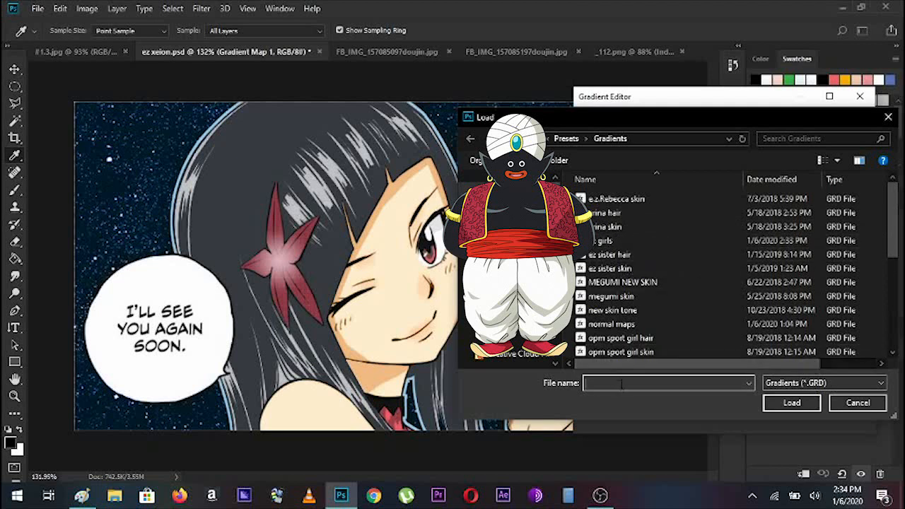
text(ez)
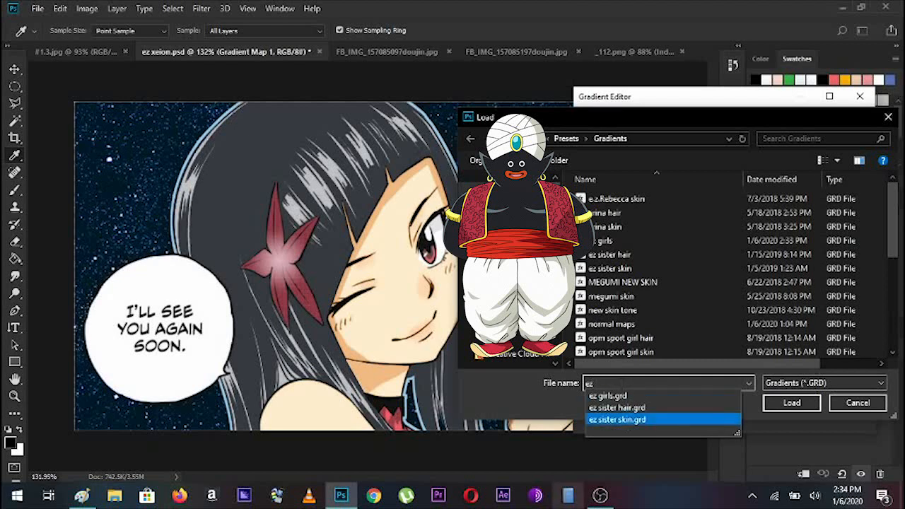
click(615, 398)
click(790, 403)
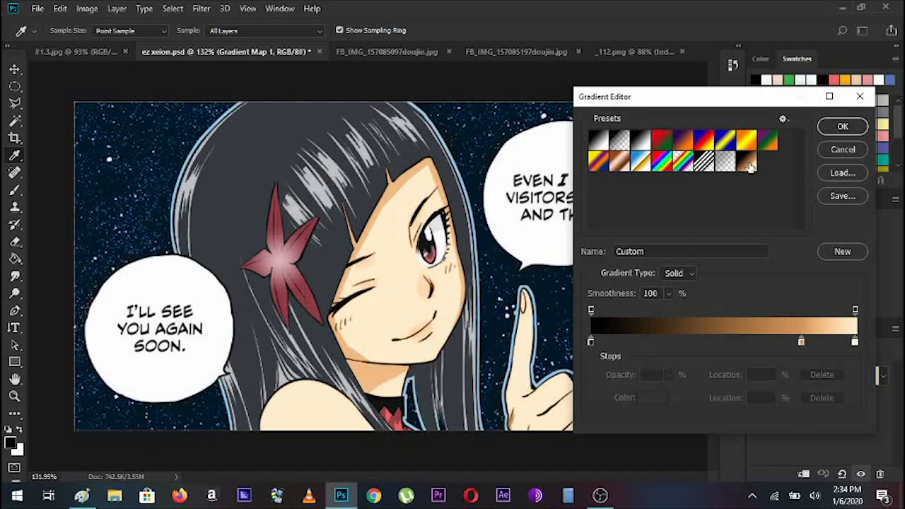
click(830, 149)
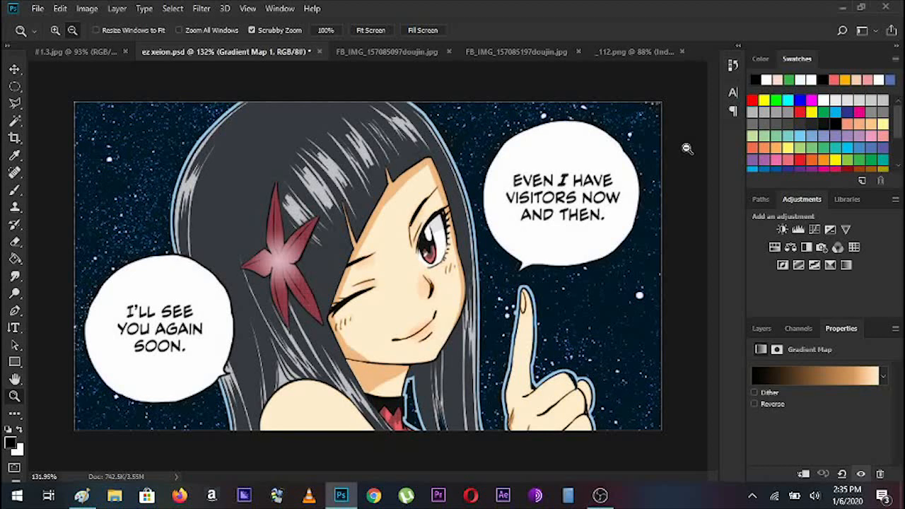
Step: Open the Gradient Map 1 layer's gradient in the Gradient Editor and delete the black-to-skin-tone preset
click(760, 329)
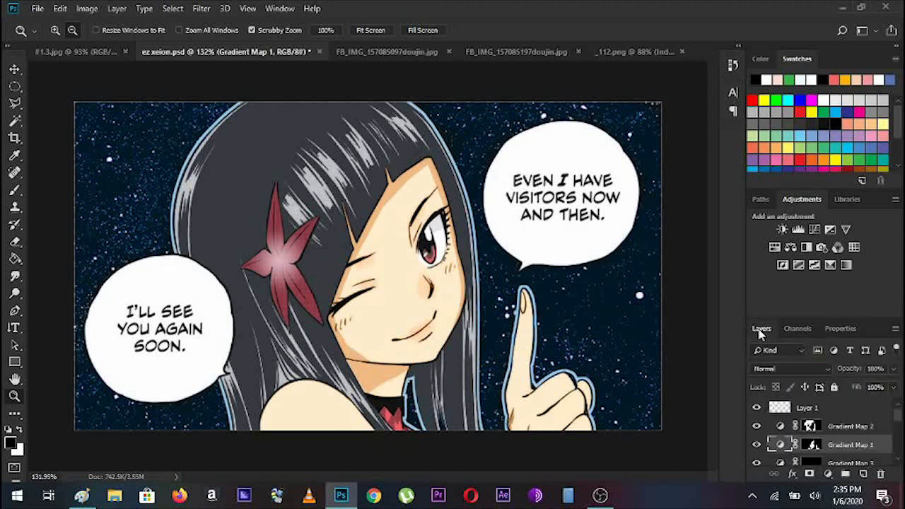
double_click(815, 446)
click(761, 331)
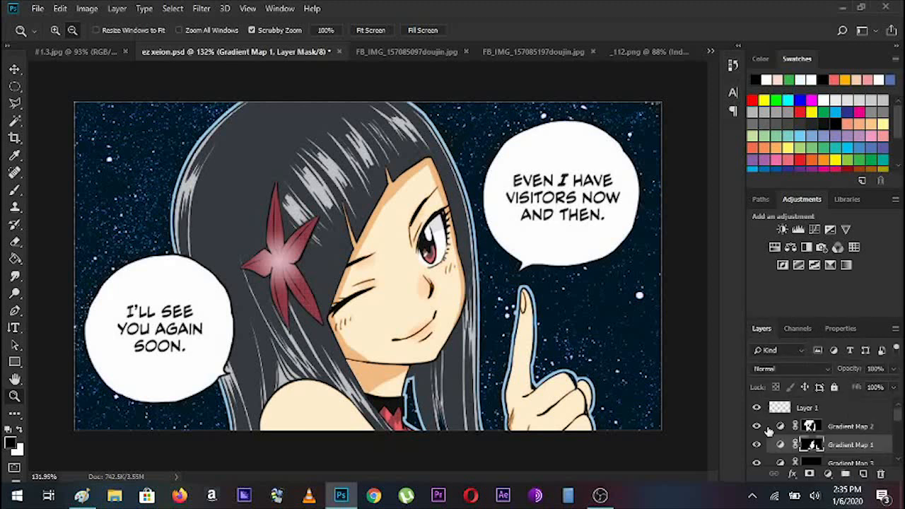
double_click(785, 446)
click(790, 376)
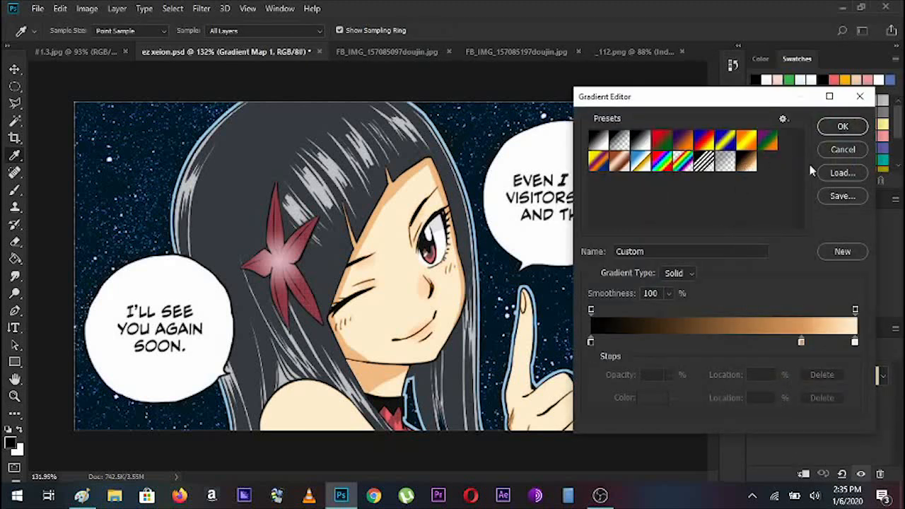
right_click(748, 160)
click(769, 188)
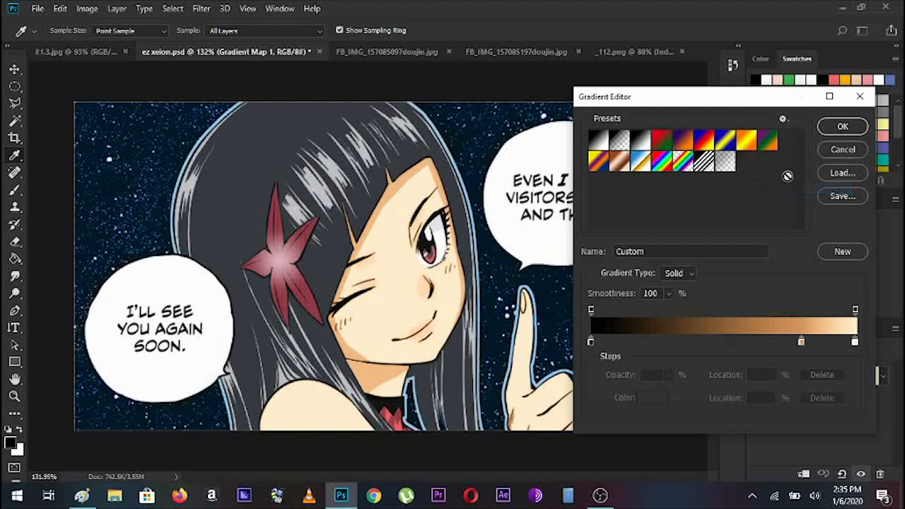
Step: Load the new skin tone gradients file into the presets and select its gradient for the Gradient Map 1 layer
click(841, 176)
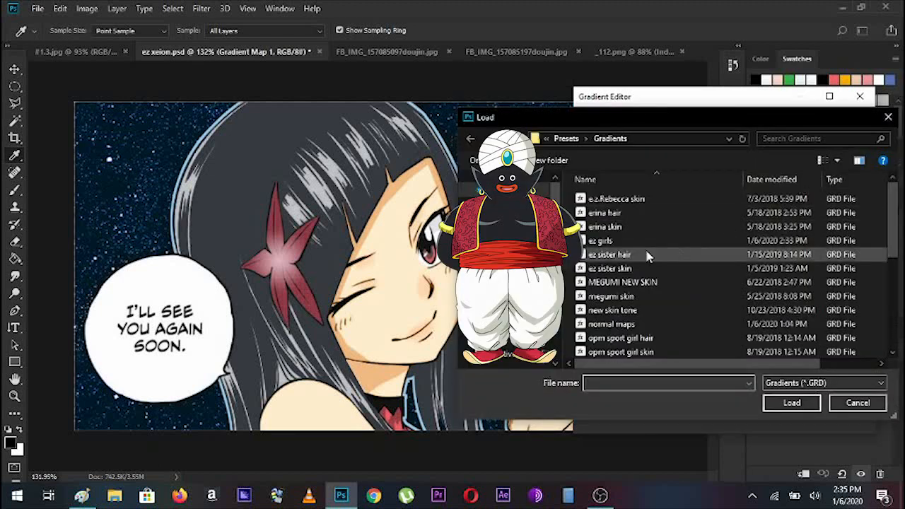
scroll(622, 254, down, 2)
scroll(637, 256, up, 1)
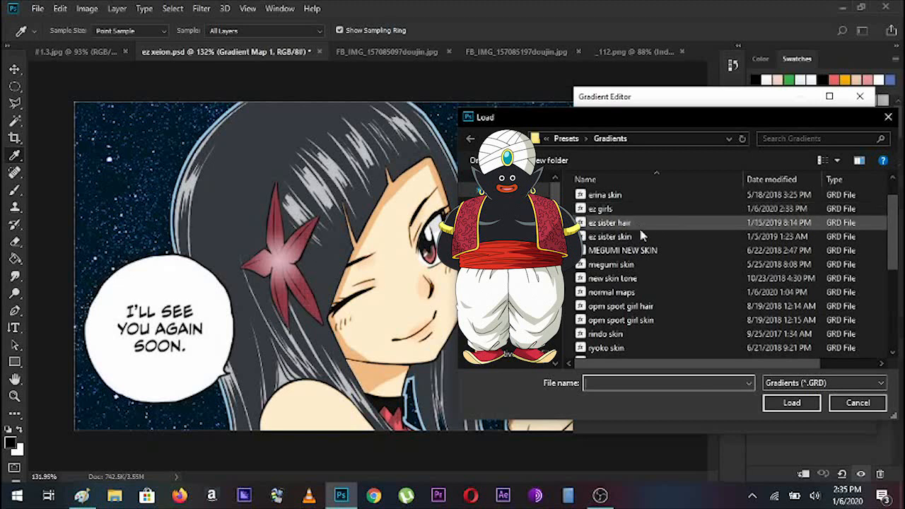
click(623, 284)
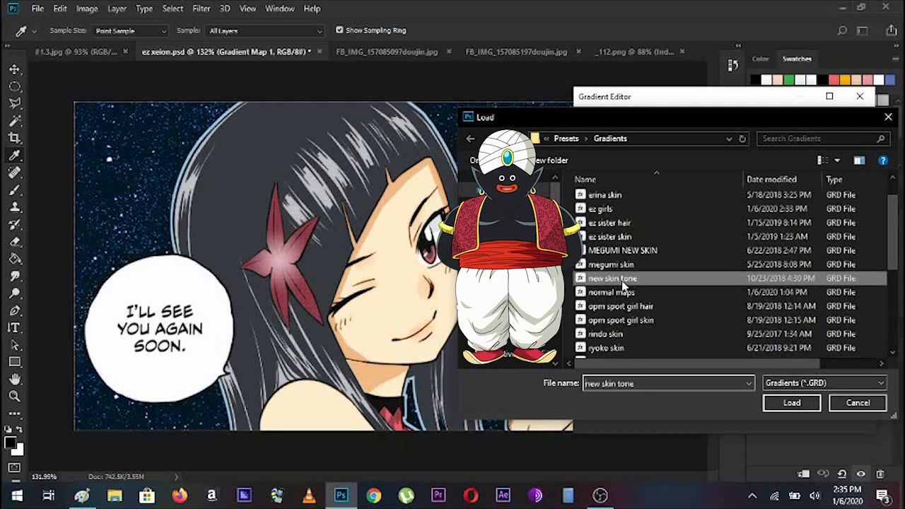
click(786, 406)
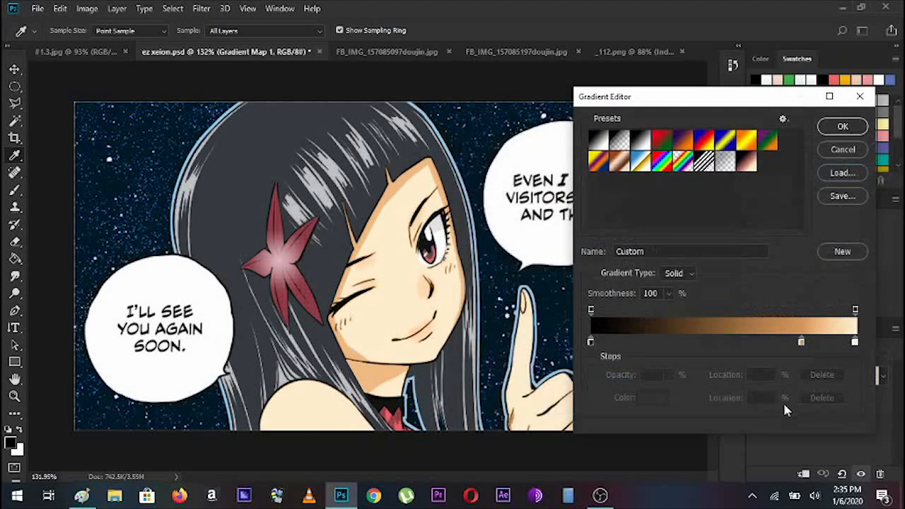
click(742, 169)
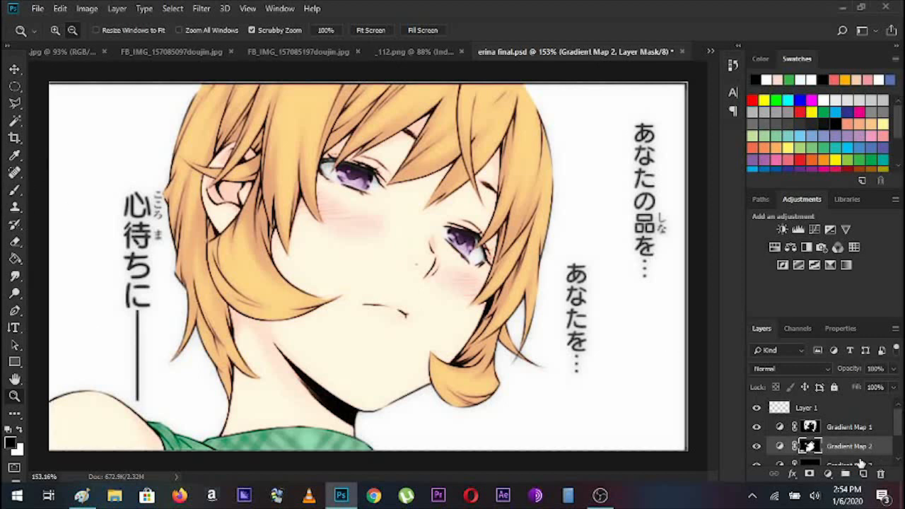
scroll(861, 456, down, 2)
scroll(860, 448, up, 2)
scroll(852, 444, down, 1)
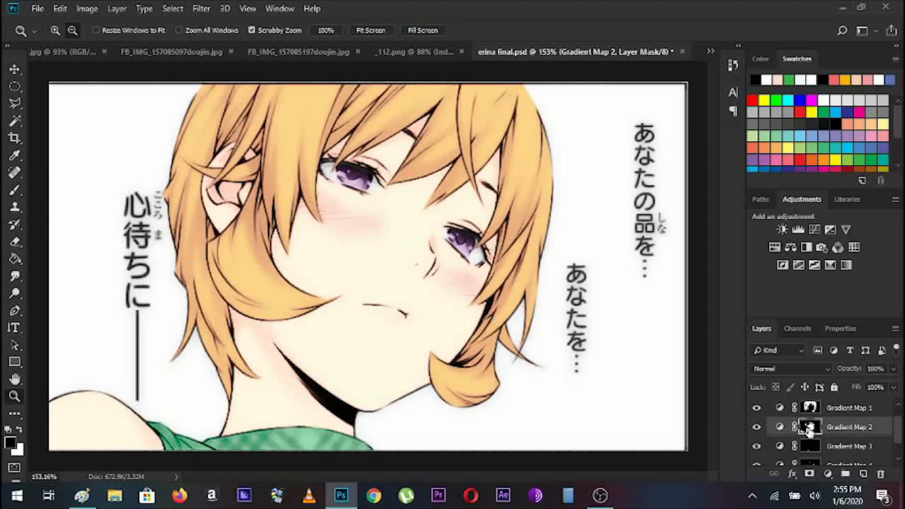
Step: View the Gradient Map 2 layer's gradient properties, and make its layer mask the editing target
click(779, 429)
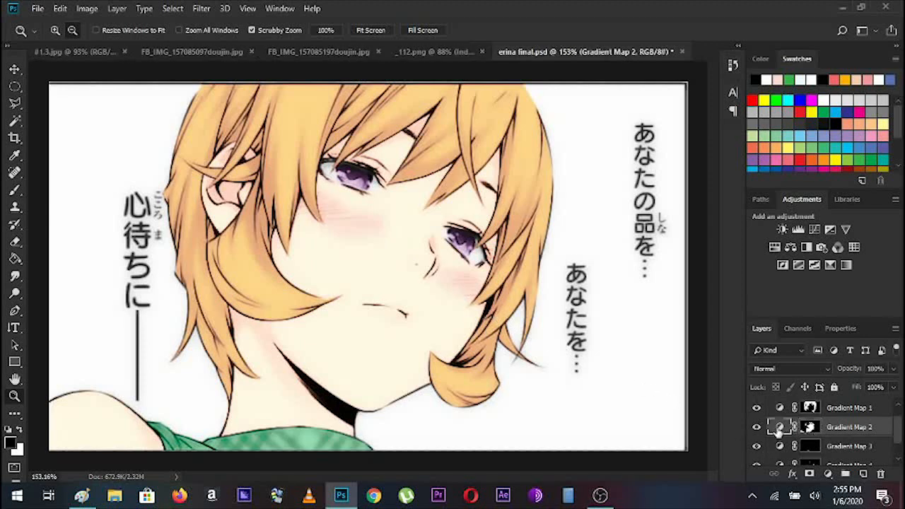
double_click(780, 428)
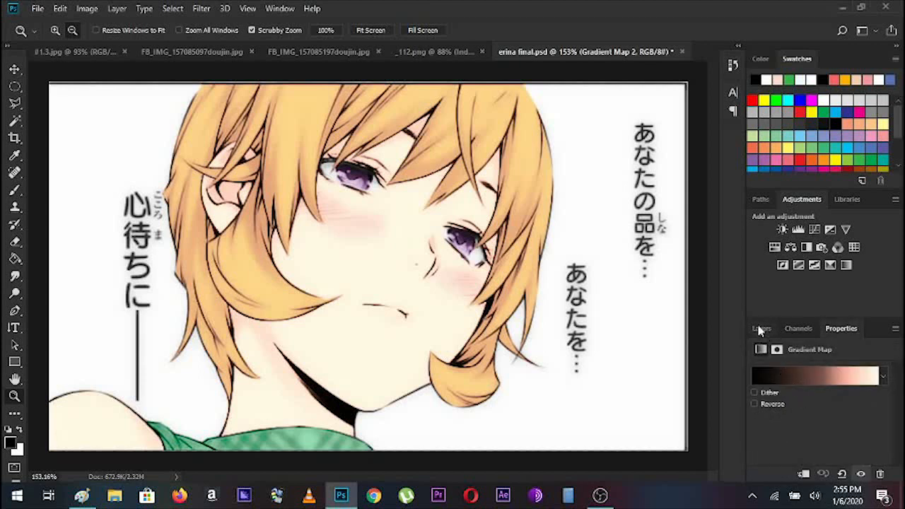
click(761, 328)
click(809, 428)
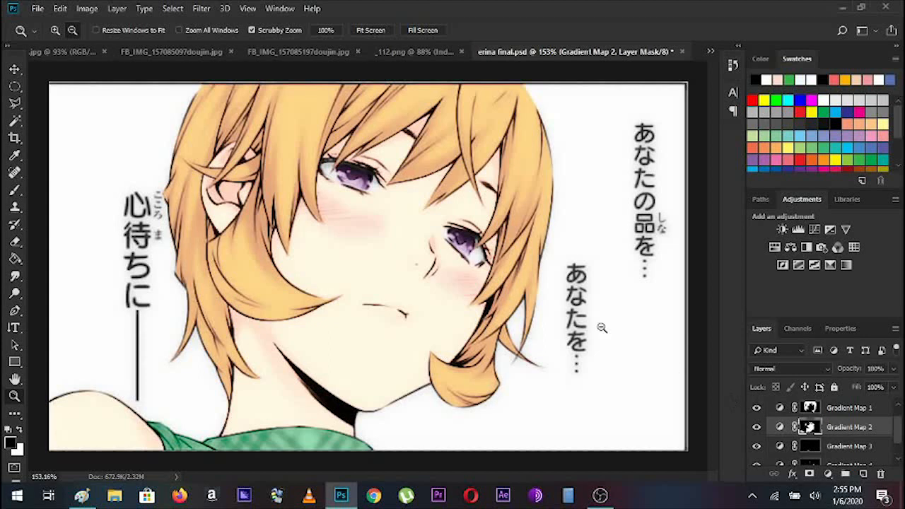
Step: Select an irregular patch across the cheek and mouth with the Polygonal Lasso tool
click(16, 104)
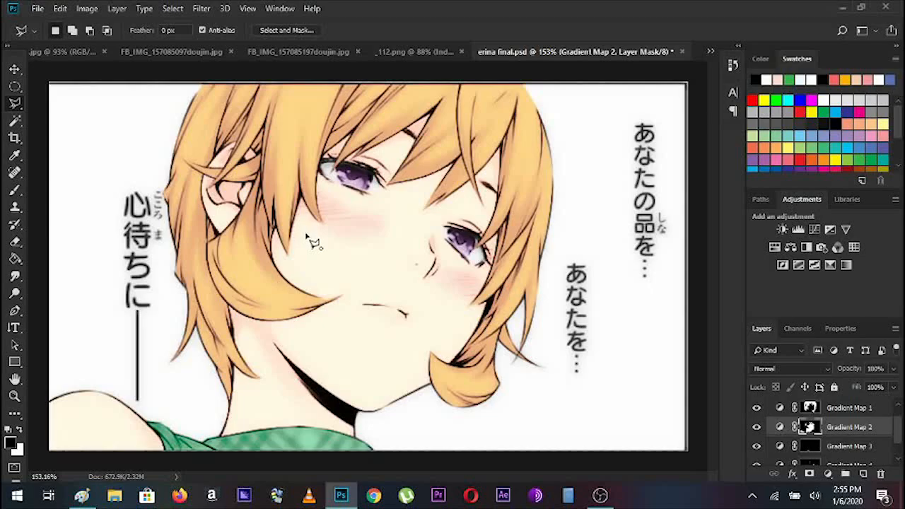
click(305, 233)
click(394, 226)
click(417, 315)
click(352, 337)
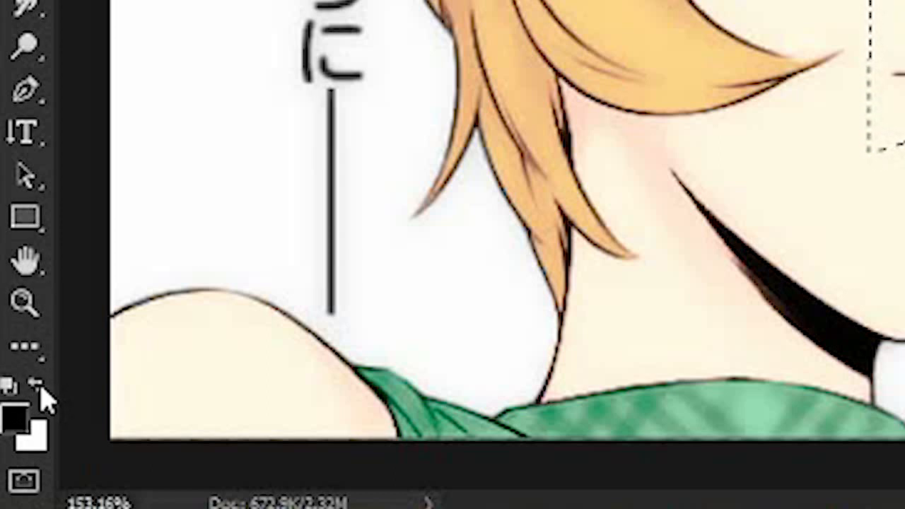
Step: Fill the selected patch of the Gradient Map 2 mask with black, refill it with white after swapping the colours back, and deselect
click(37, 386)
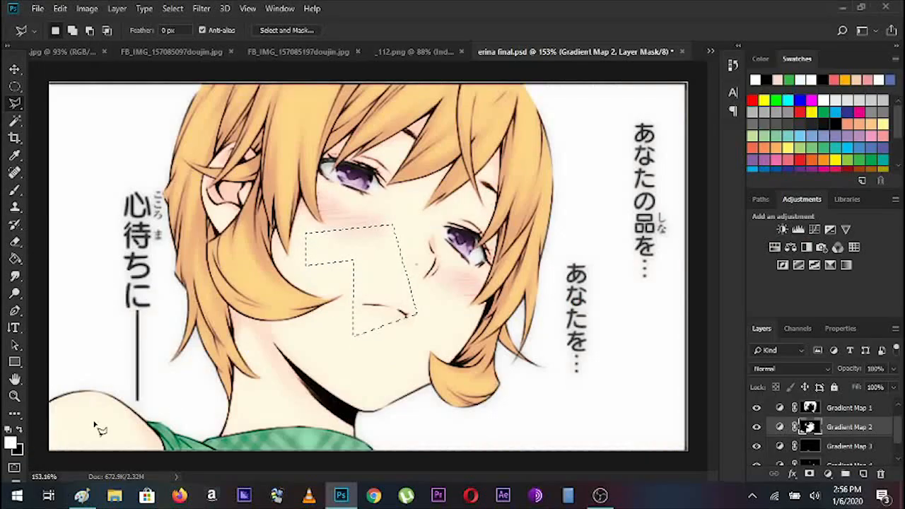
key(BackSpace)
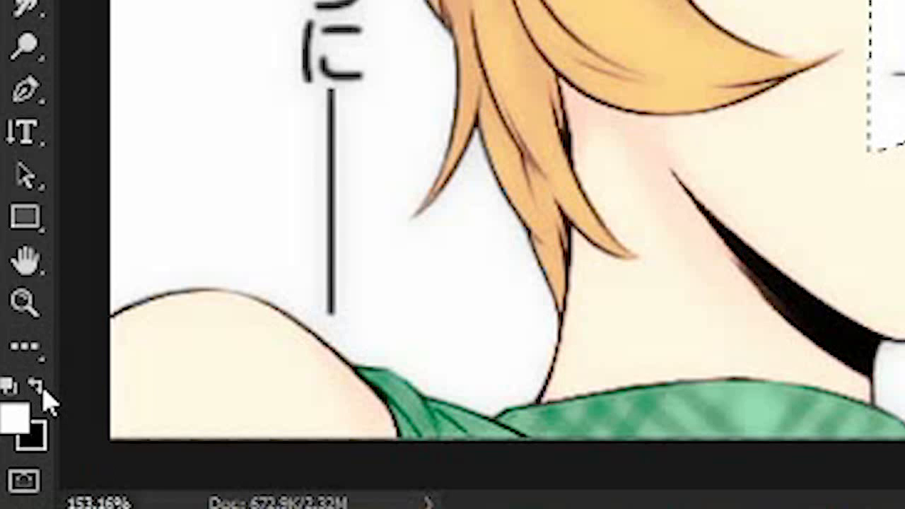
click(35, 386)
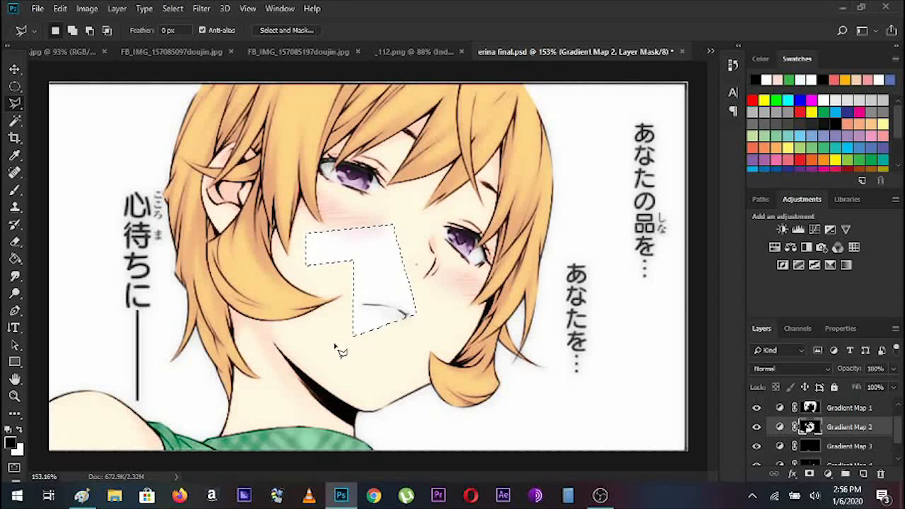
key(Delete)
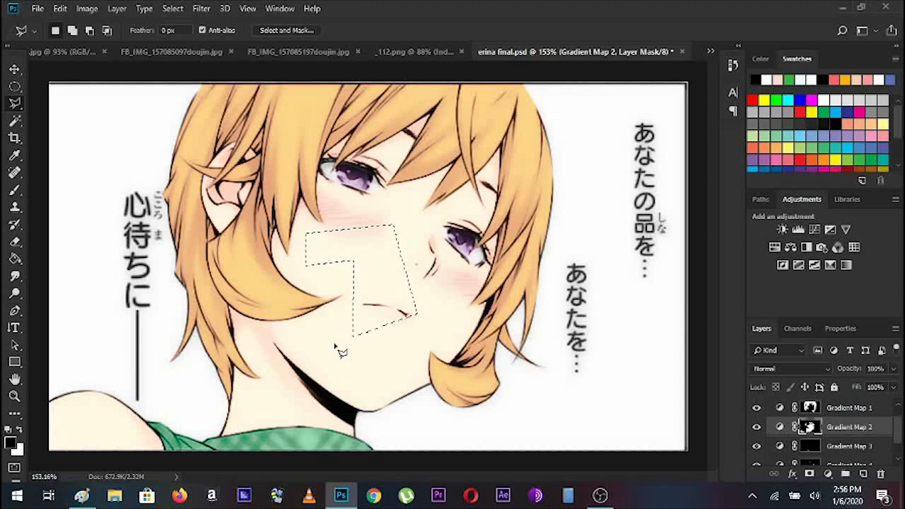
key(ctrl+d)
Step: Select the whole face and neck down to the green collar with the Polygonal Lasso tool
click(332, 161)
click(438, 97)
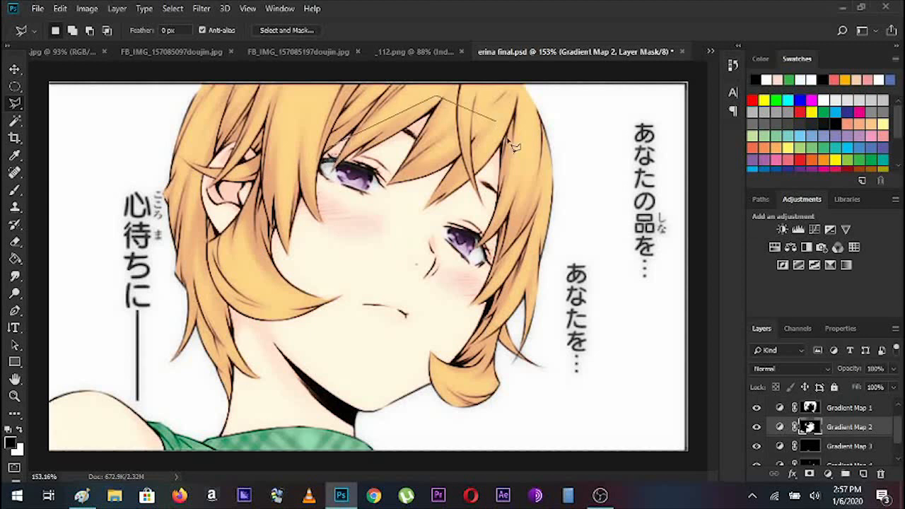
click(493, 336)
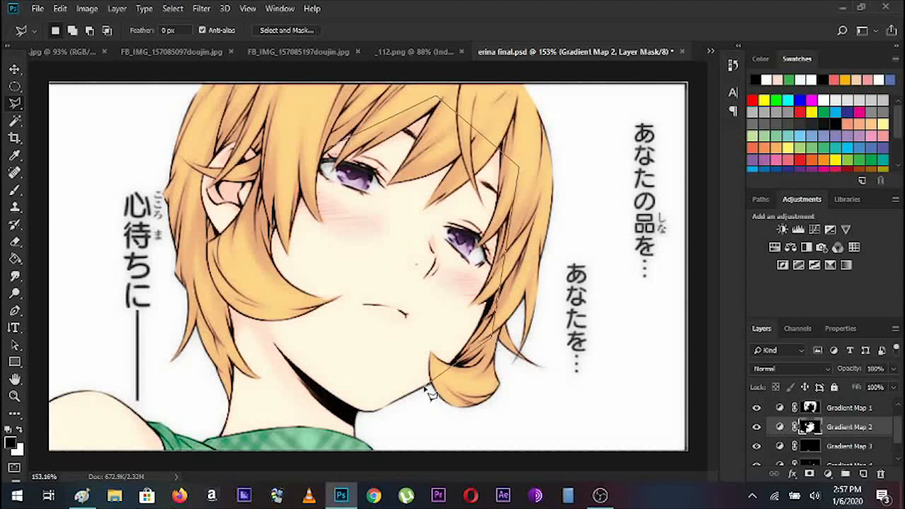
click(428, 383)
click(357, 412)
click(354, 442)
click(221, 438)
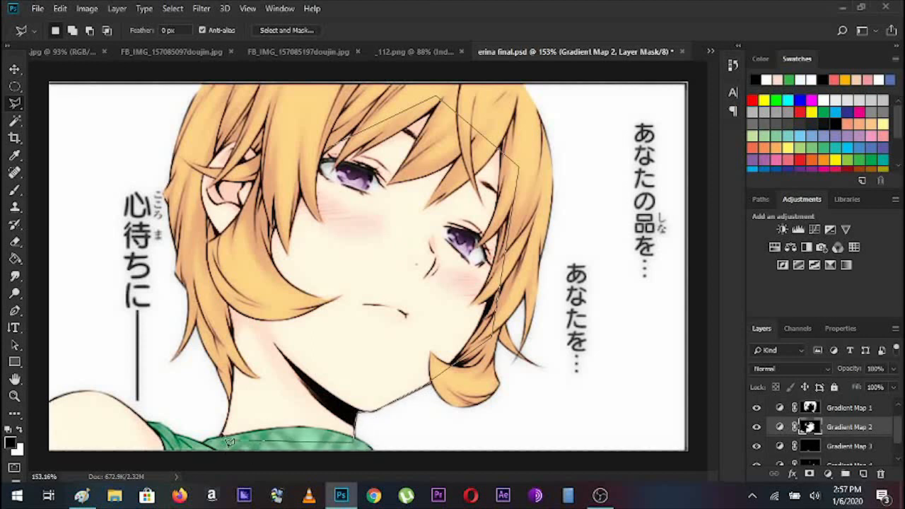
click(237, 258)
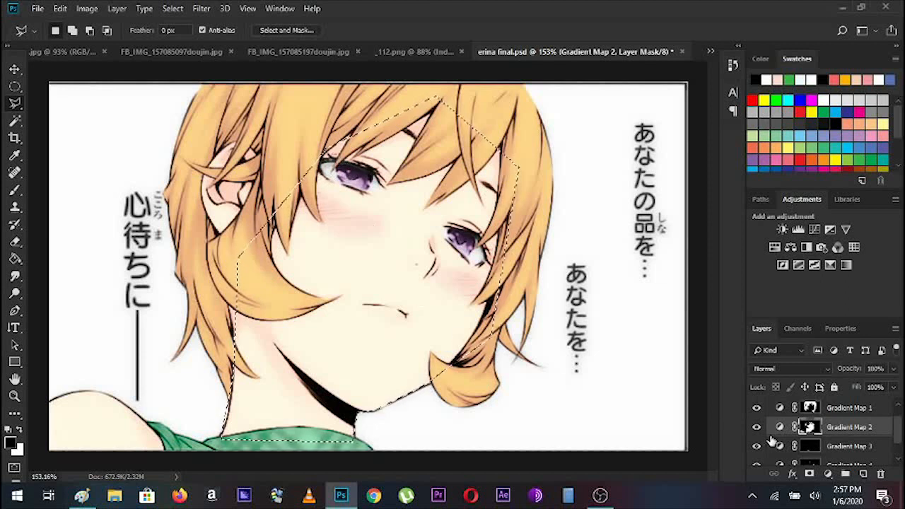
Step: Swap the foreground and background colours to fill the selected face area of the mask with black, white and black again
click(20, 430)
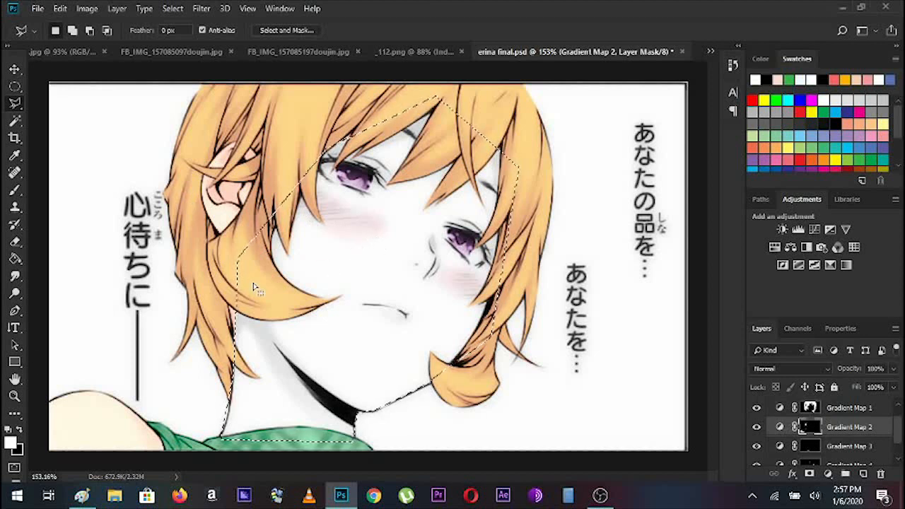
click(19, 430)
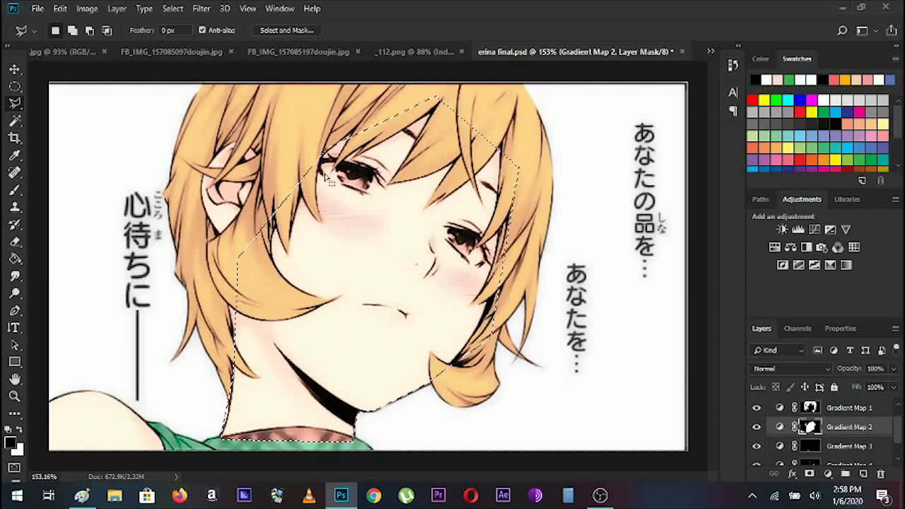
key(alt+BackSpace)
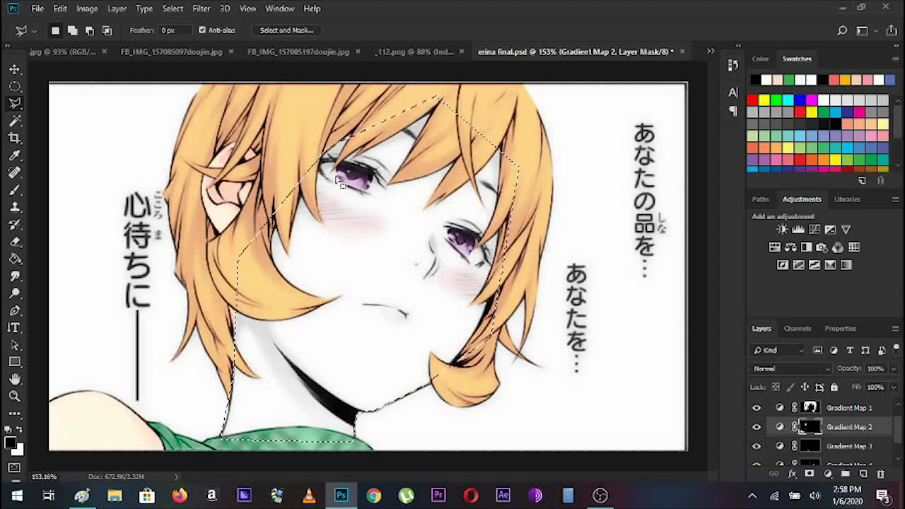
Step: Subtract both eyes from the face selection, fill the rest of it with white on the Gradient Map 2 mask, and deselect
key(alt)
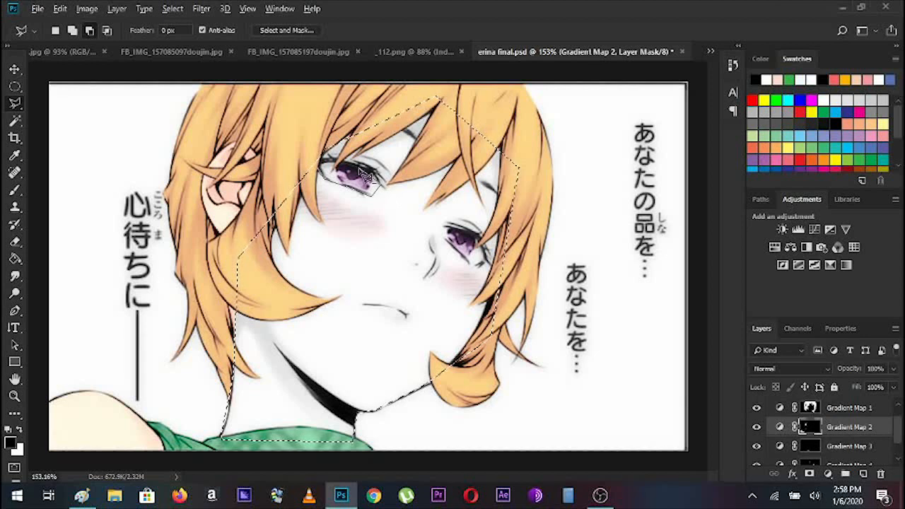
click(325, 175)
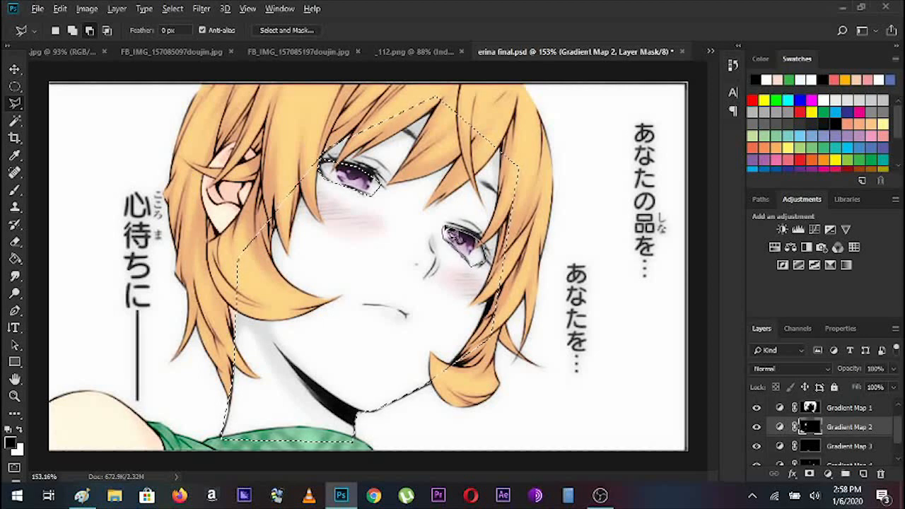
click(446, 228)
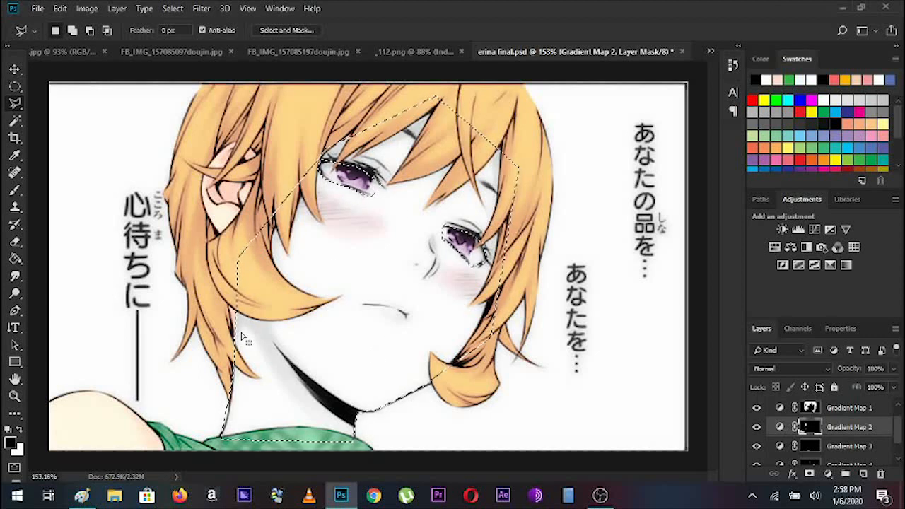
key(ctrl+BackSpace)
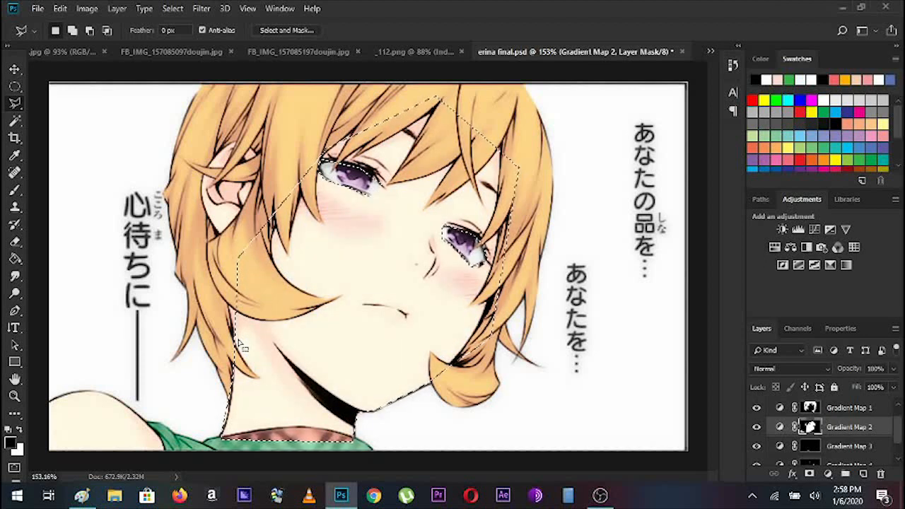
key(ctrl+d)
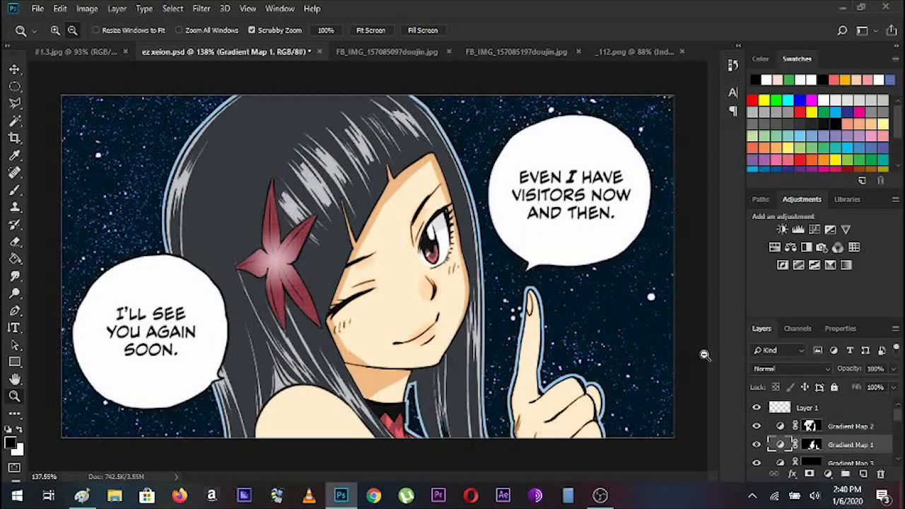
Step: In ez xeion.psd, toggle the visibility of the Gradient Map 2 and Gradient Map 9 layers, leaving only Gradient Map 2 hidden
click(756, 426)
scroll(756, 426, down, 1)
scroll(756, 425, down, 6)
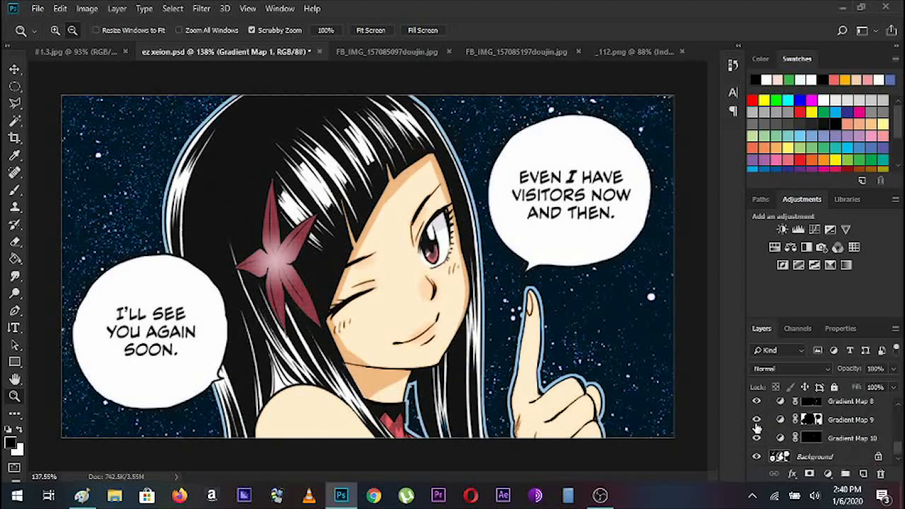
click(757, 420)
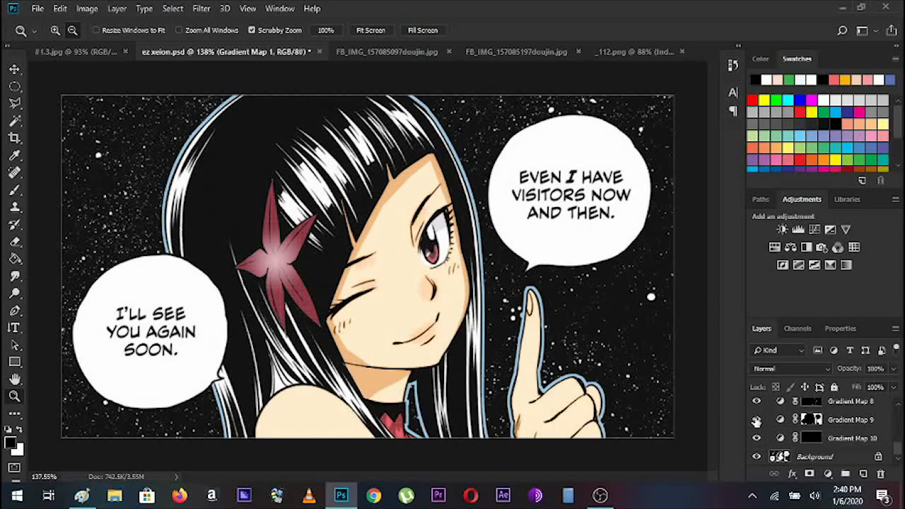
scroll(755, 421, up, 5)
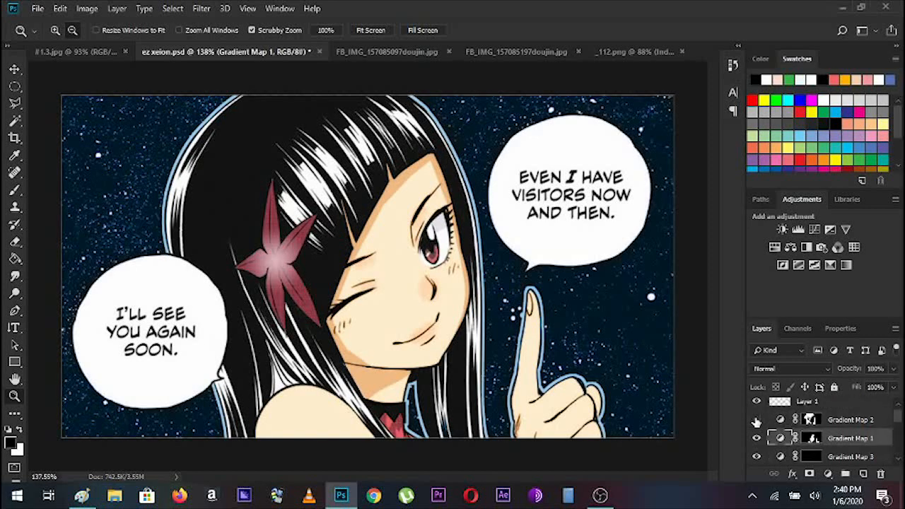
click(755, 421)
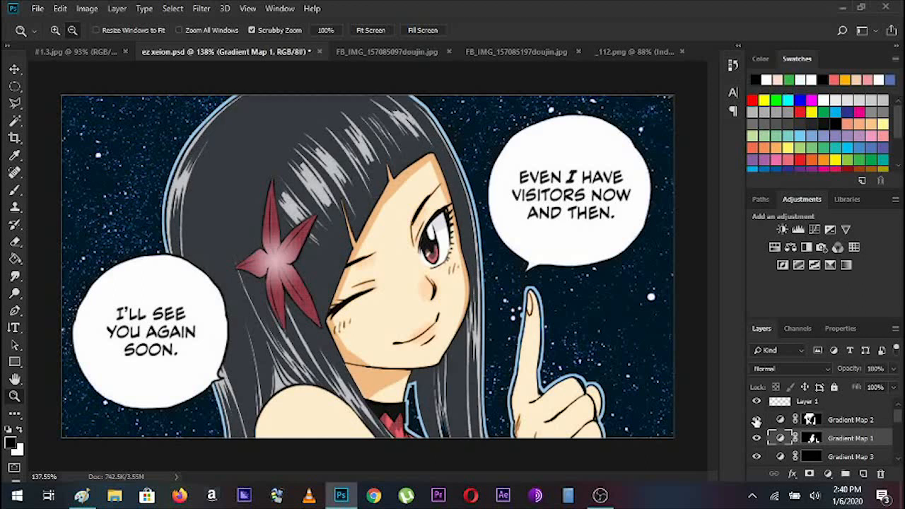
click(756, 422)
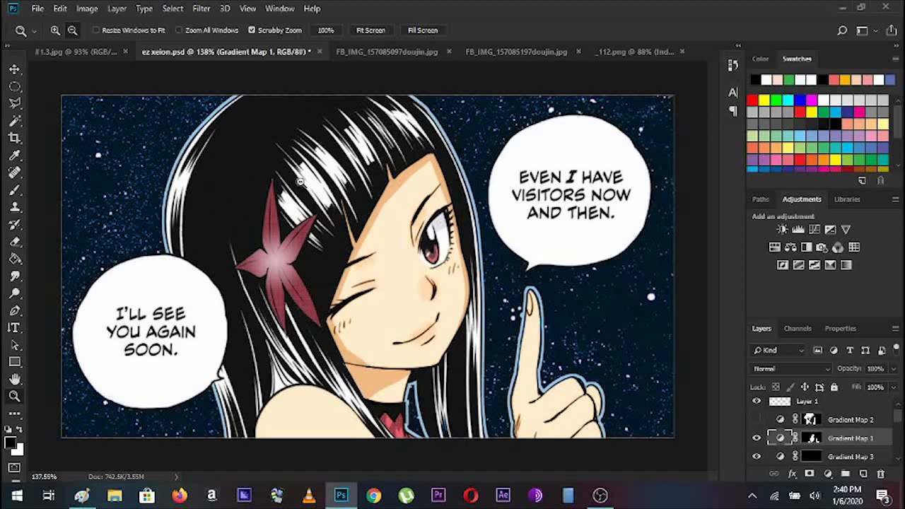
Step: Outline the white highlights along the hair's outer edge with the Polygonal Lasso tool, and clear that selection
drag(212, 150, 278, 170)
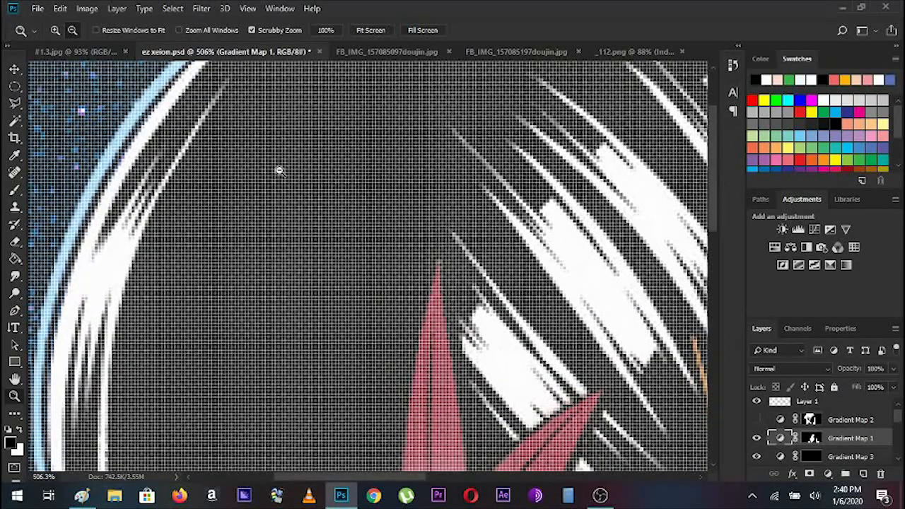
drag(623, 178, 543, 191)
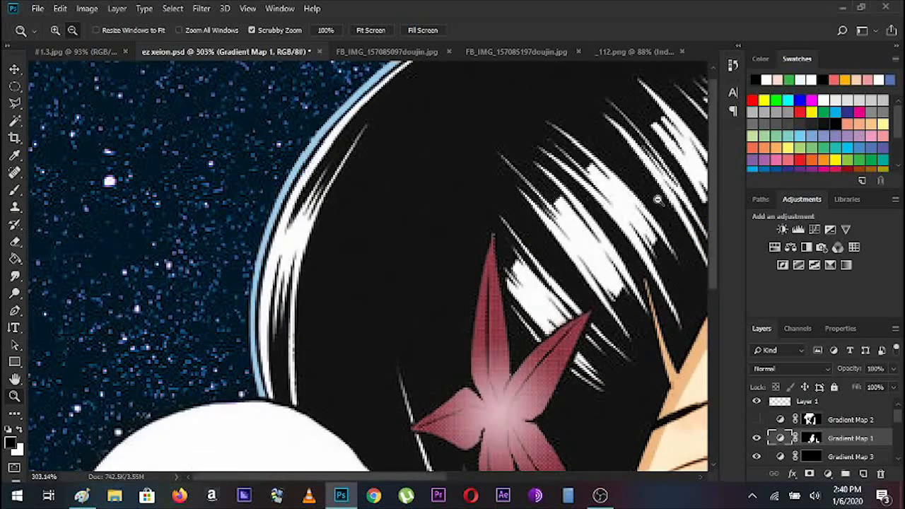
scroll(712, 208, up, 1)
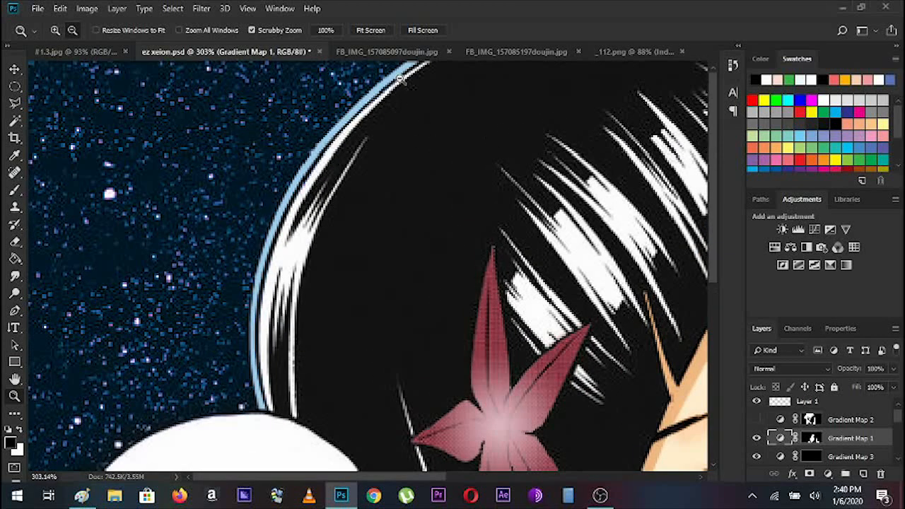
click(15, 102)
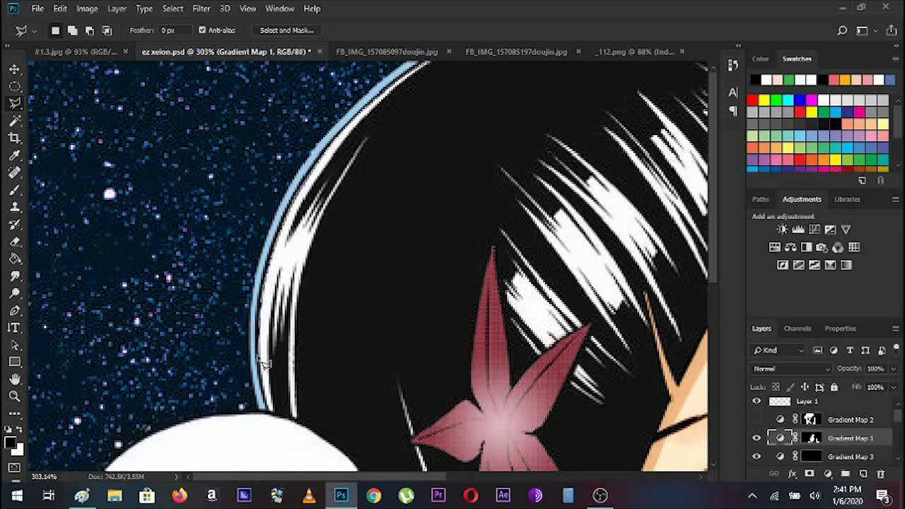
click(271, 408)
double_click(290, 394)
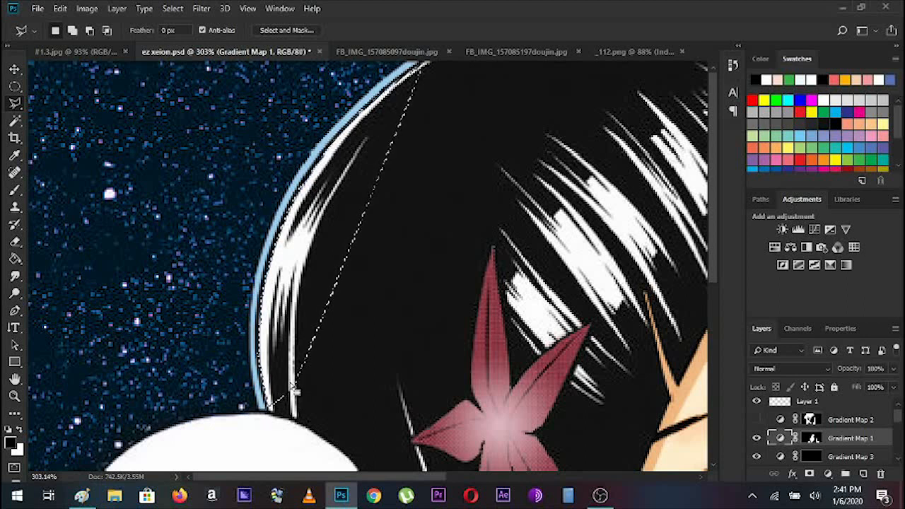
key(ctrl+d)
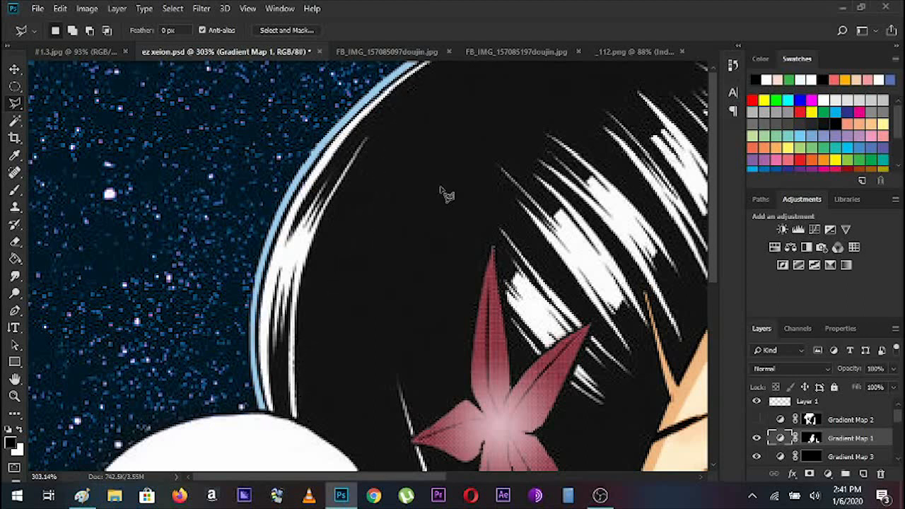
Step: Outline the hair's border along the "I'll see you again soon" speech bubble with the Polygonal Lasso tool, and clear that selection
drag(713, 188, 712, 349)
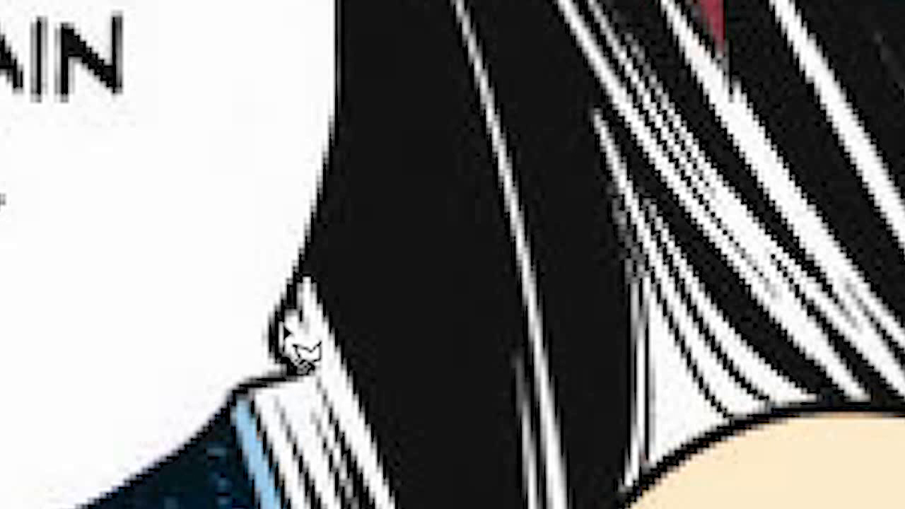
click(295, 293)
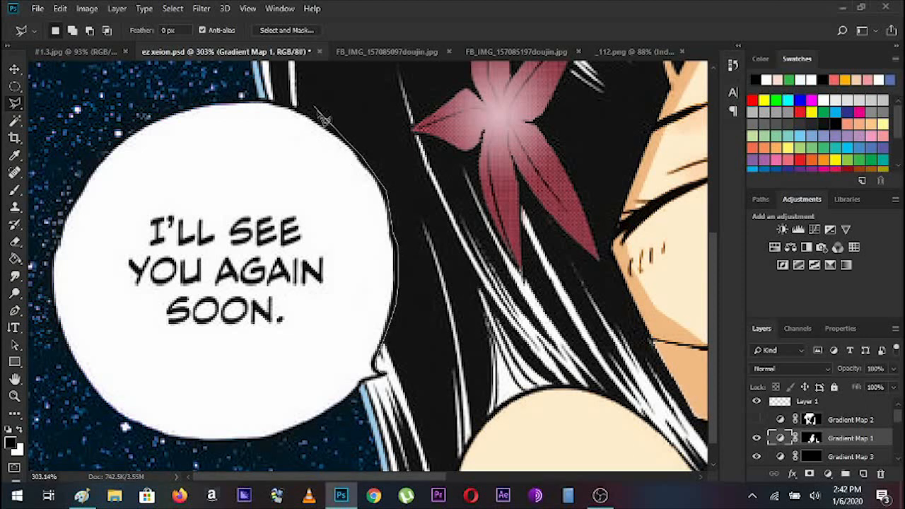
click(267, 101)
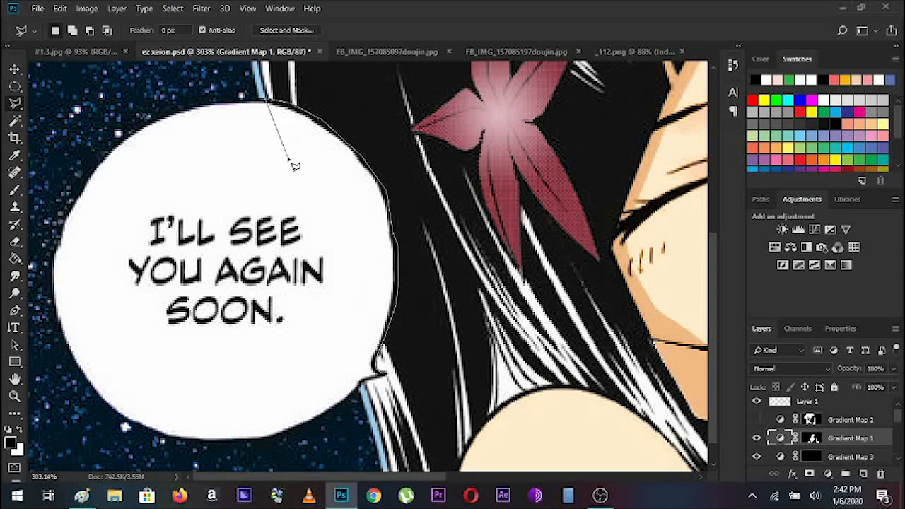
double_click(382, 383)
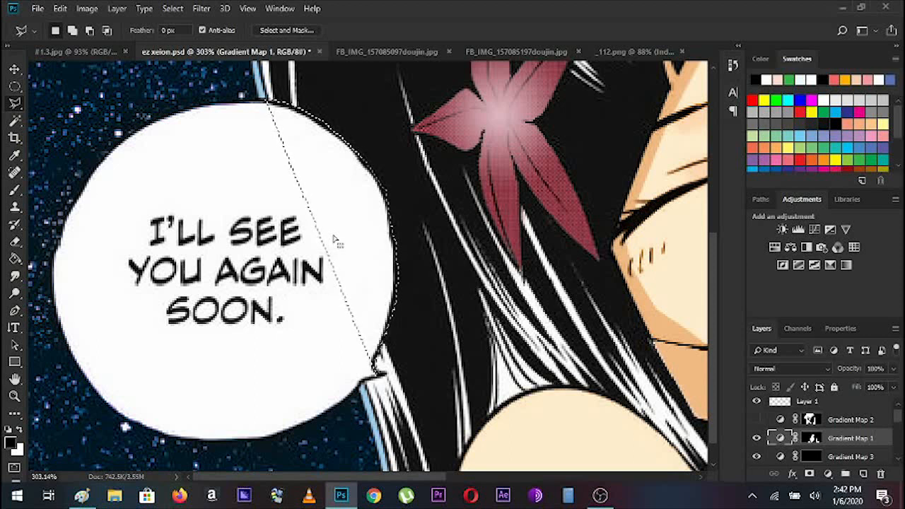
key(ctrl+d)
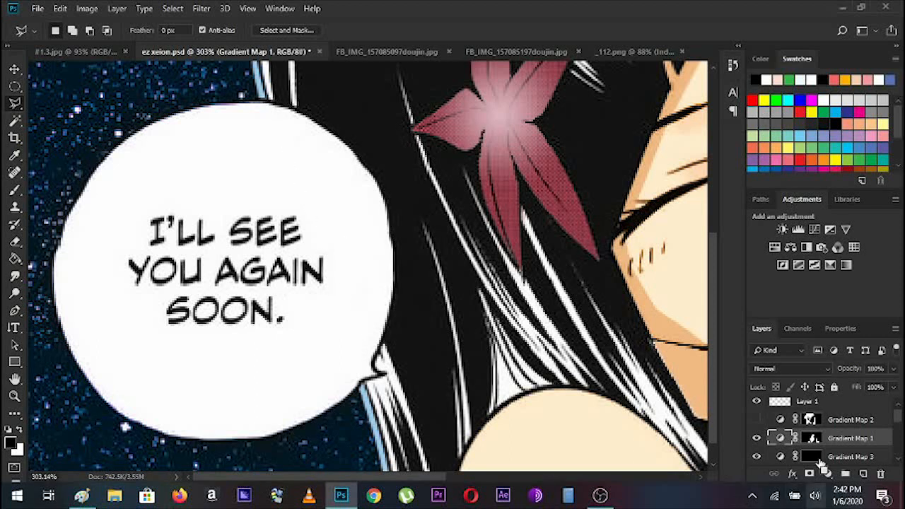
Step: Load the Gradient Map 2 mask as a selection and examine its outline around the hair, flower and face
ctrl+click(812, 419)
click(14, 396)
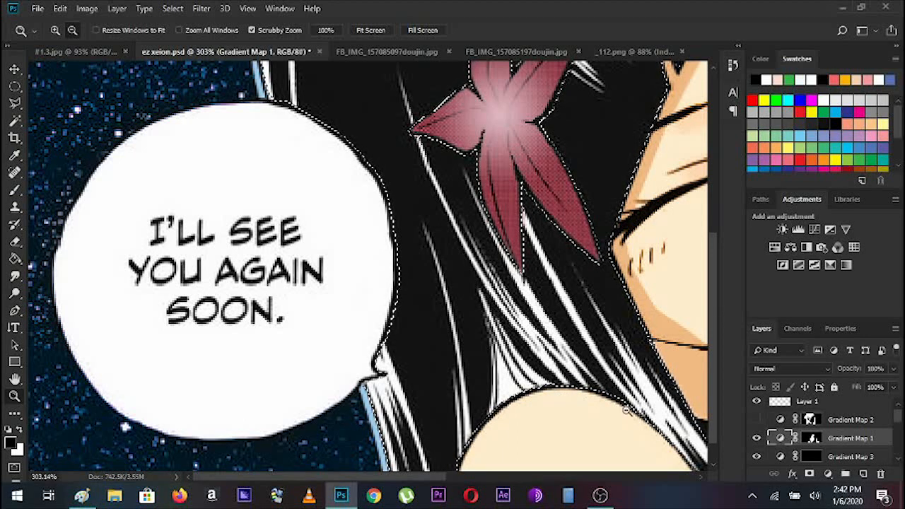
drag(714, 398, 694, 239)
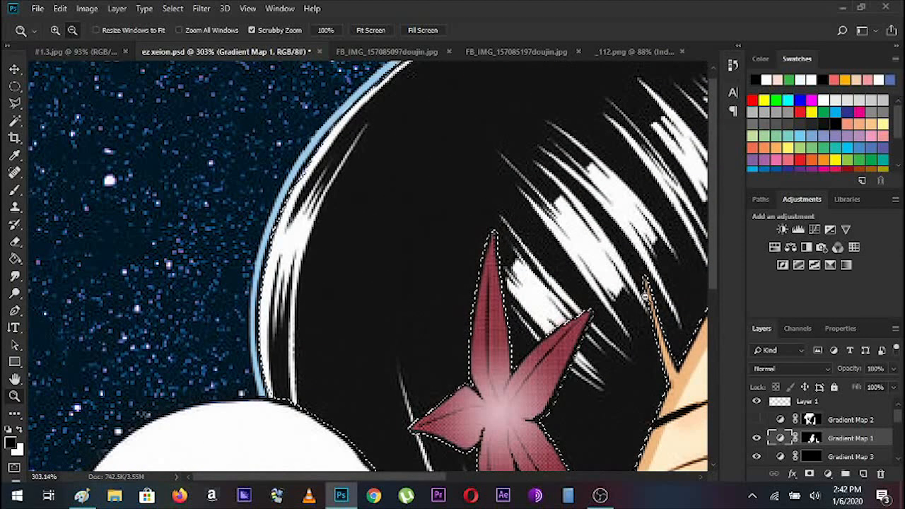
drag(390, 478, 497, 477)
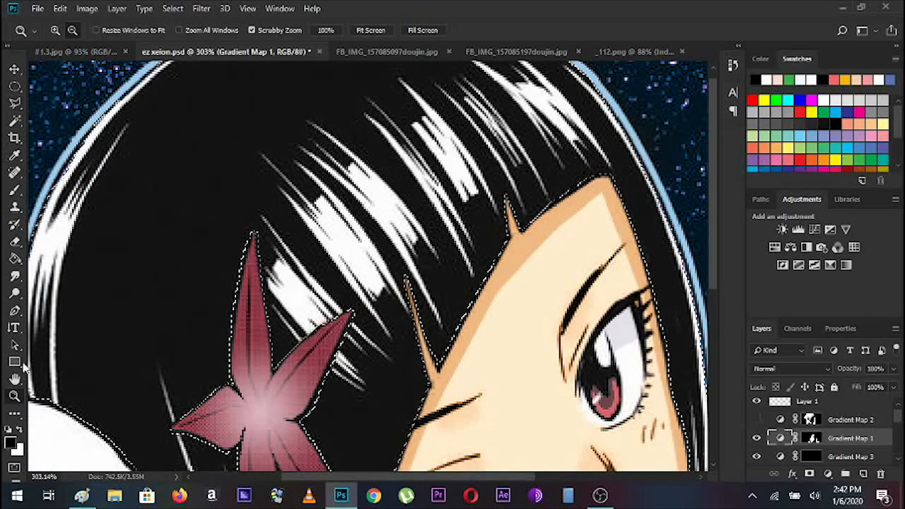
drag(528, 239, 558, 251)
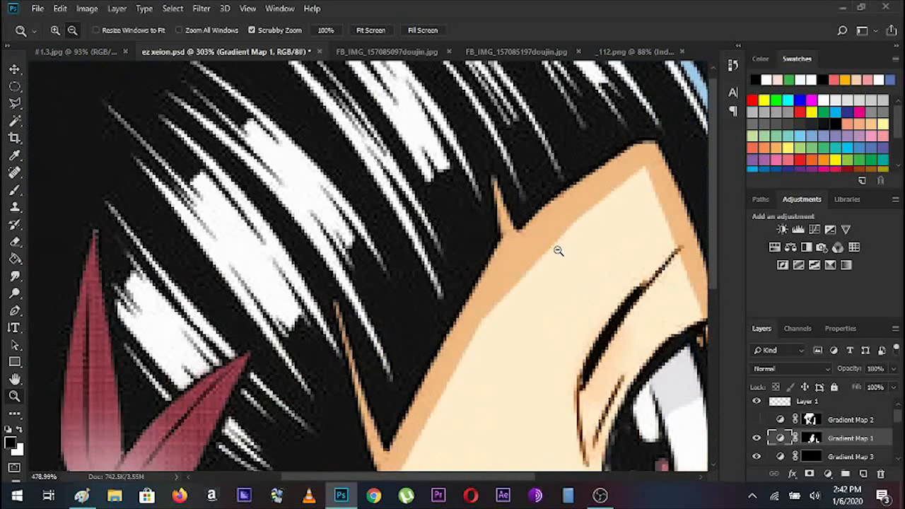
click(15, 104)
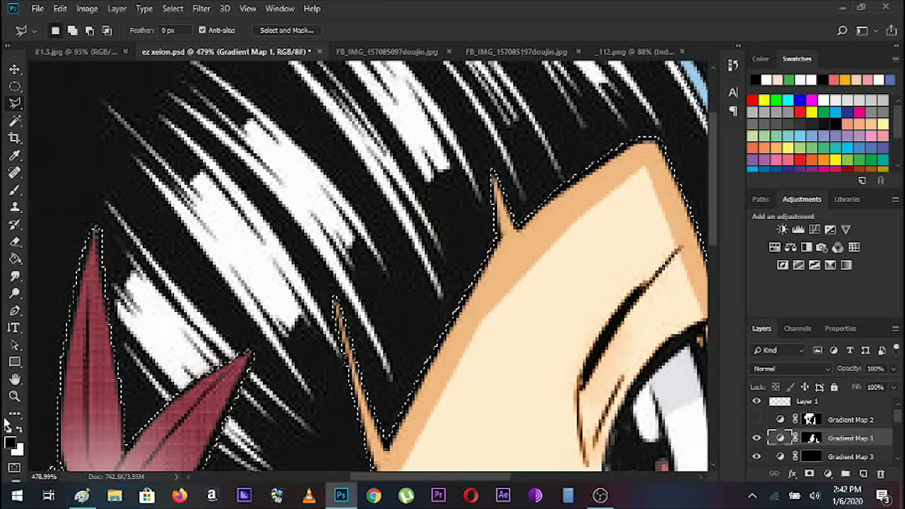
key(z)
drag(459, 273, 389, 273)
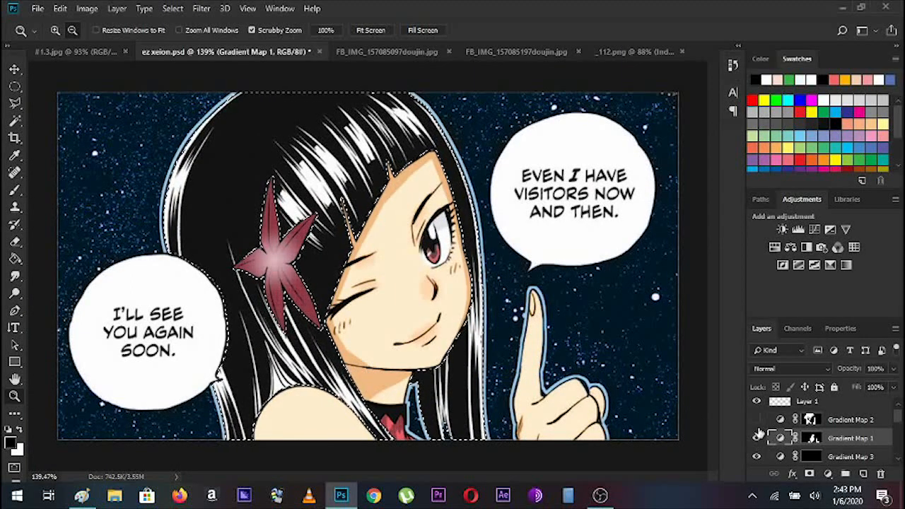
Step: Show the Gradient Map 2 layer without the selection outline to view its hair colouring, and hide the layer again
click(756, 420)
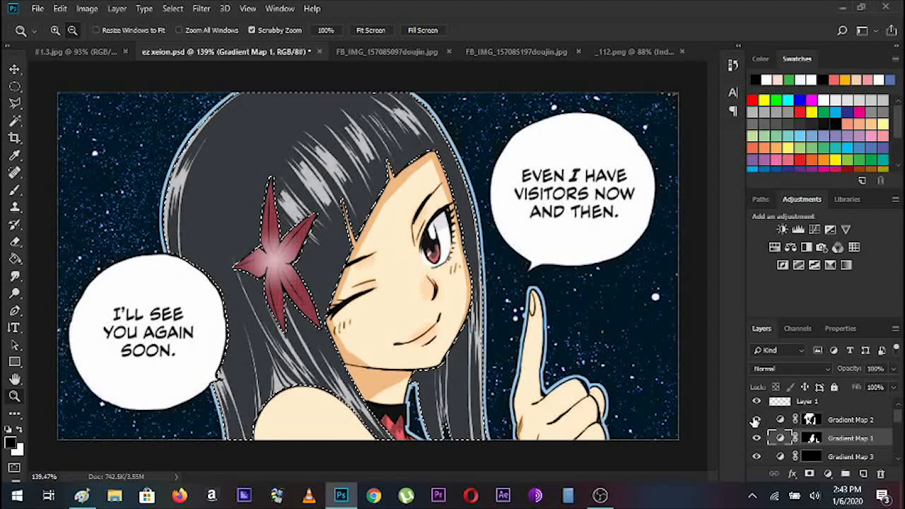
key(ctrl+d)
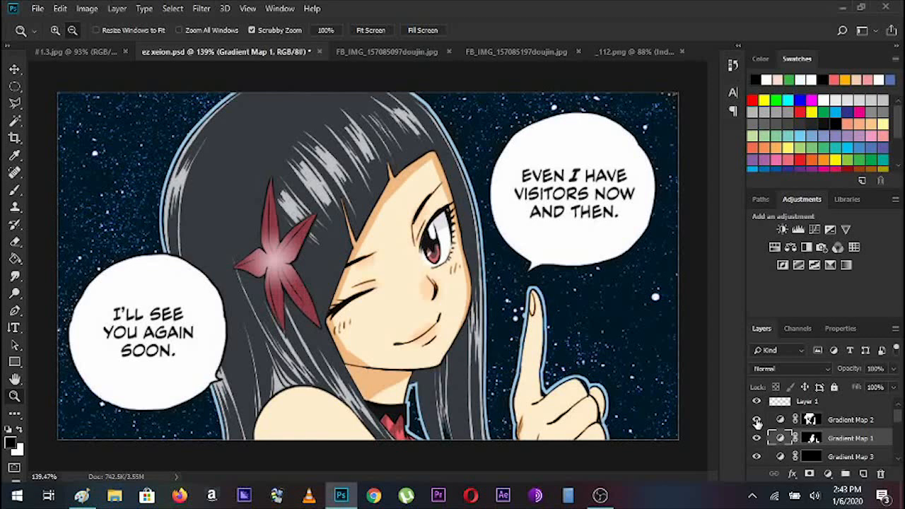
click(756, 420)
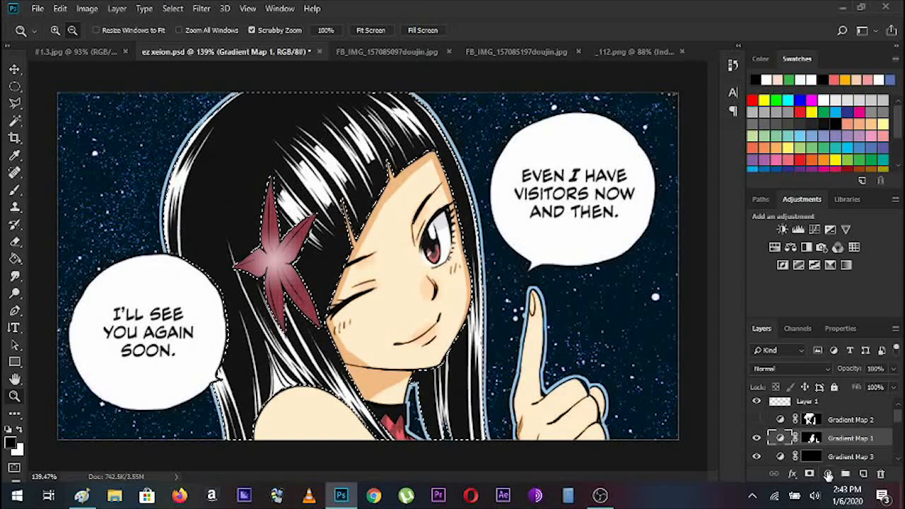
Step: Add a Gradient Map adjustment layer masked by the hair selection, and open its gradient for editing
click(829, 474)
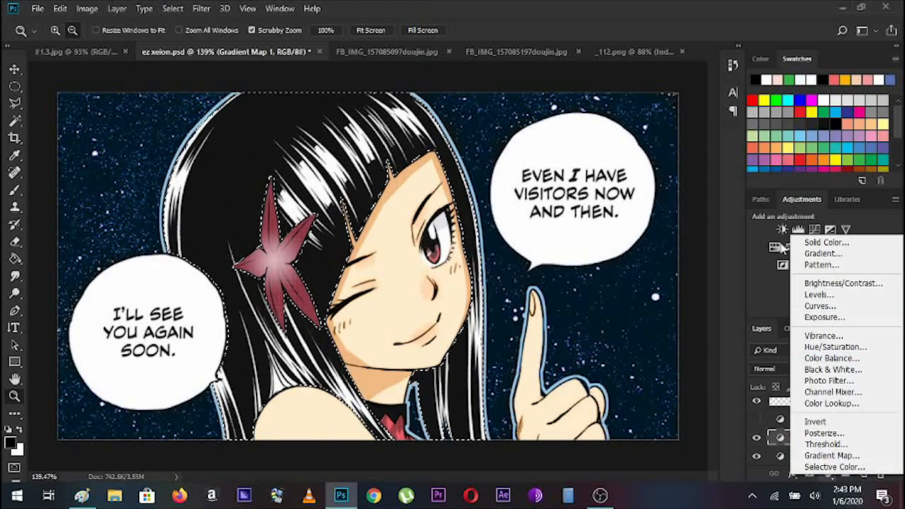
click(831, 455)
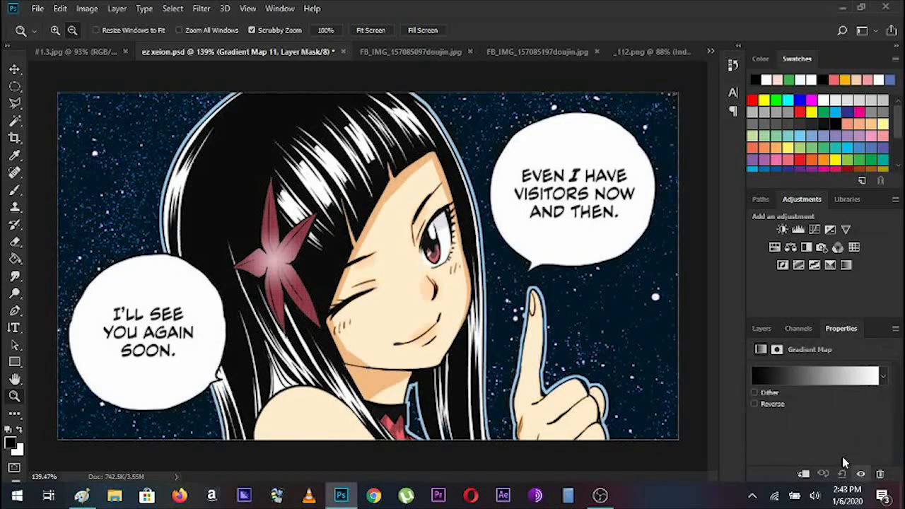
click(828, 384)
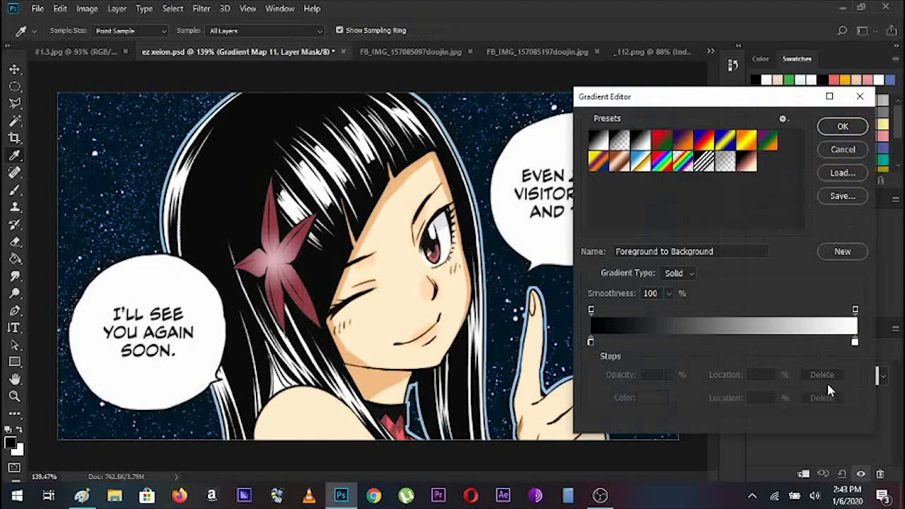
double_click(591, 342)
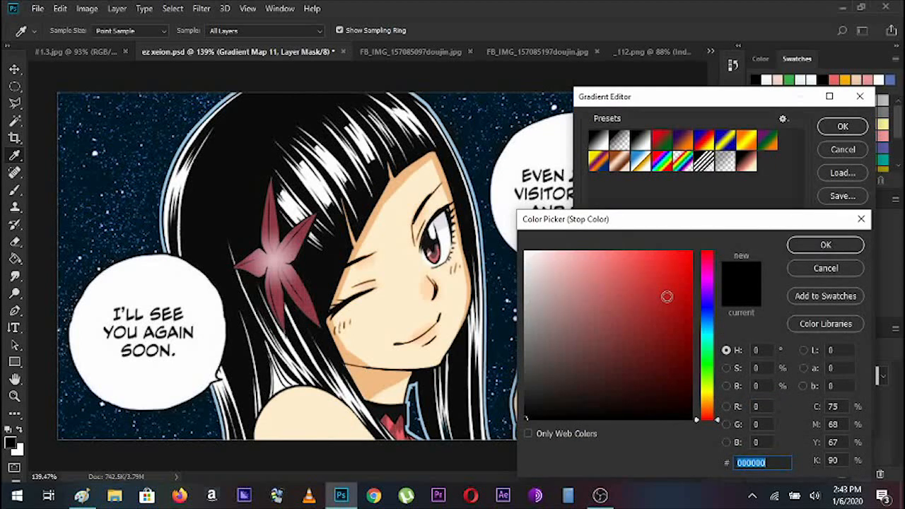
click(667, 296)
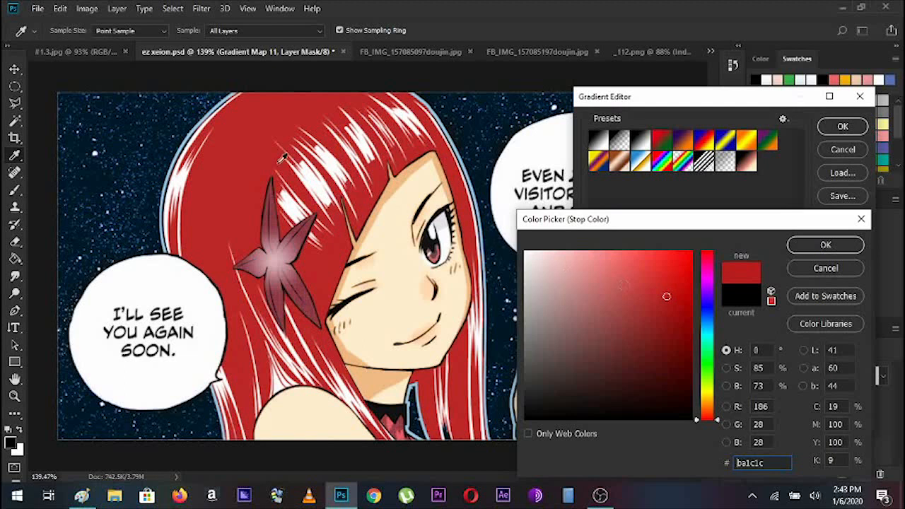
drag(285, 316, 327, 308)
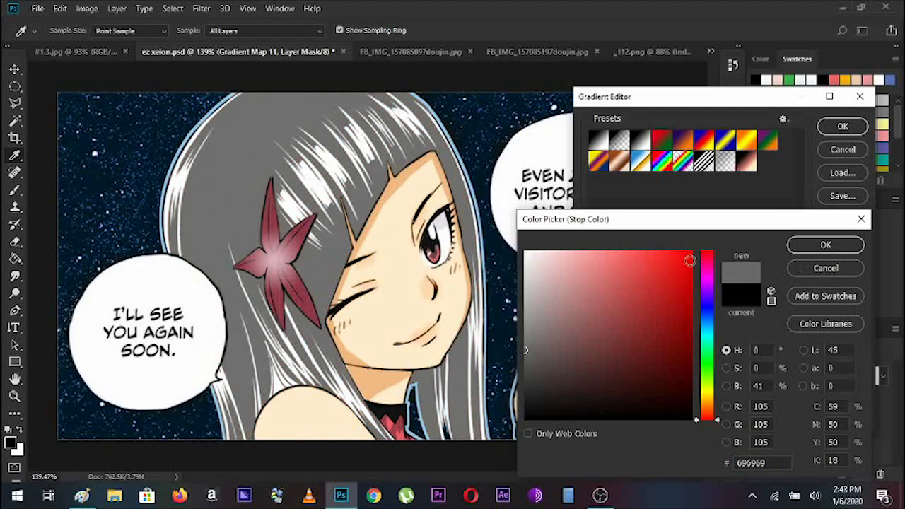
click(707, 255)
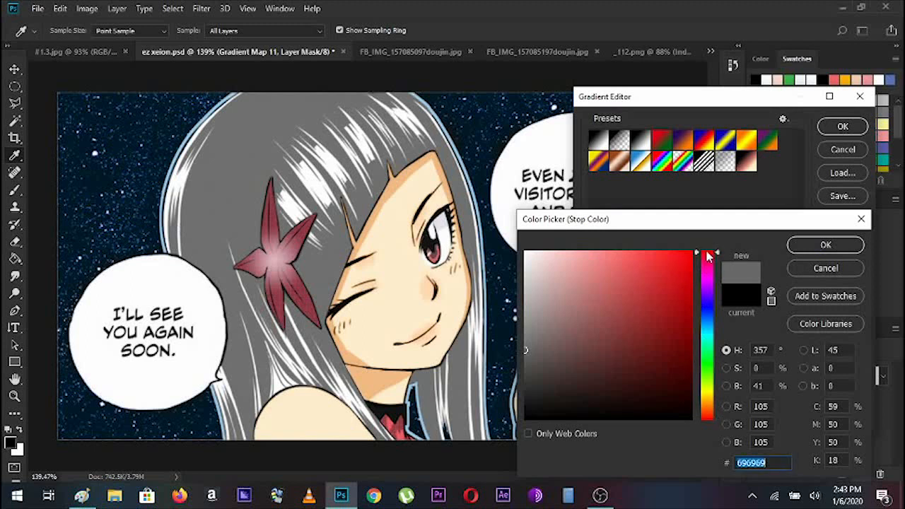
click(799, 269)
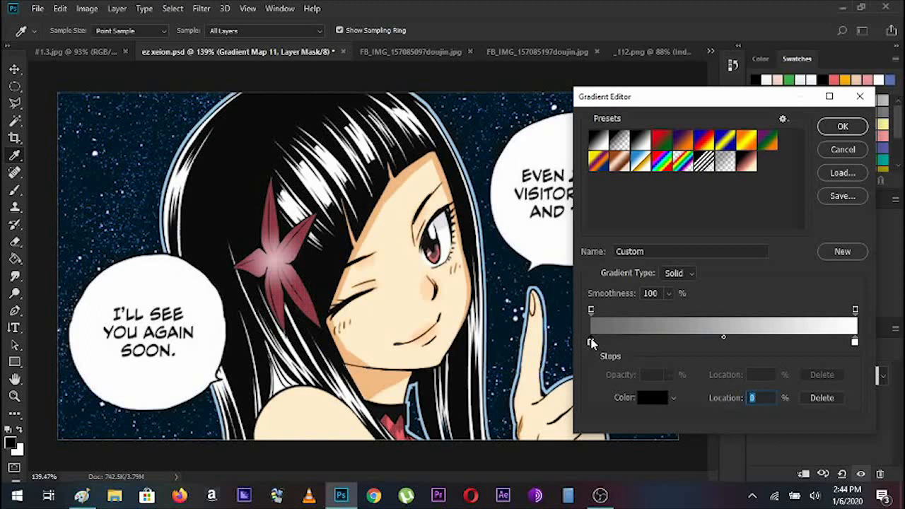
Step: Set the dark stop of the new hair gradient to the red cb1212 and apply the gradient
double_click(592, 343)
click(677, 284)
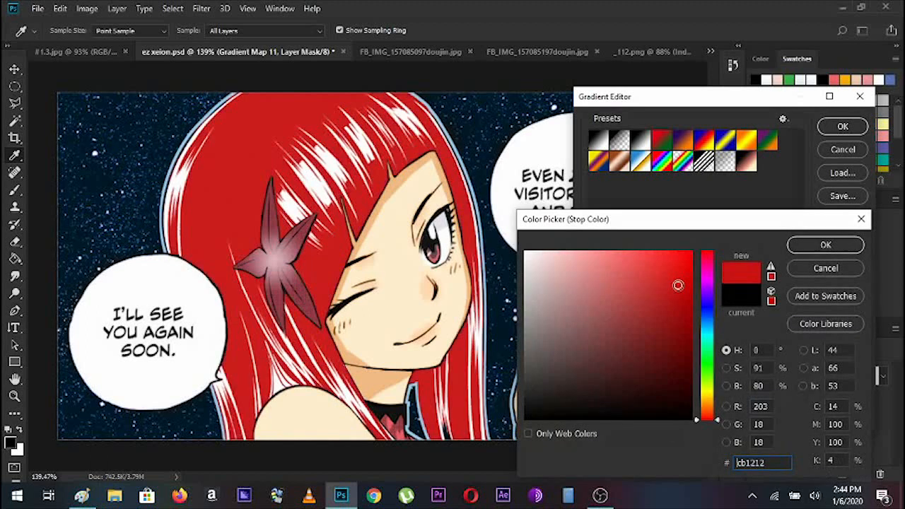
click(824, 245)
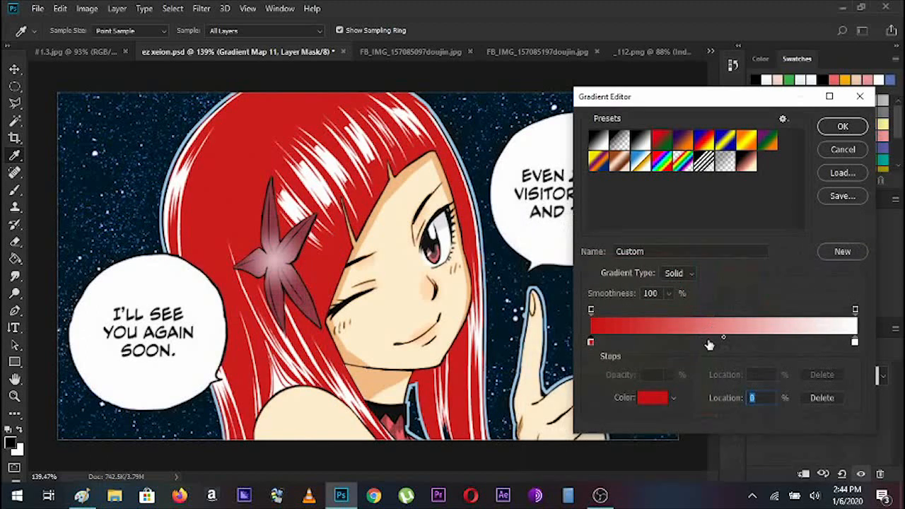
click(843, 126)
Step: Try the dark red 4c0808 as the hair gradient's dark stop, and cancel the gradient edit
key(z)
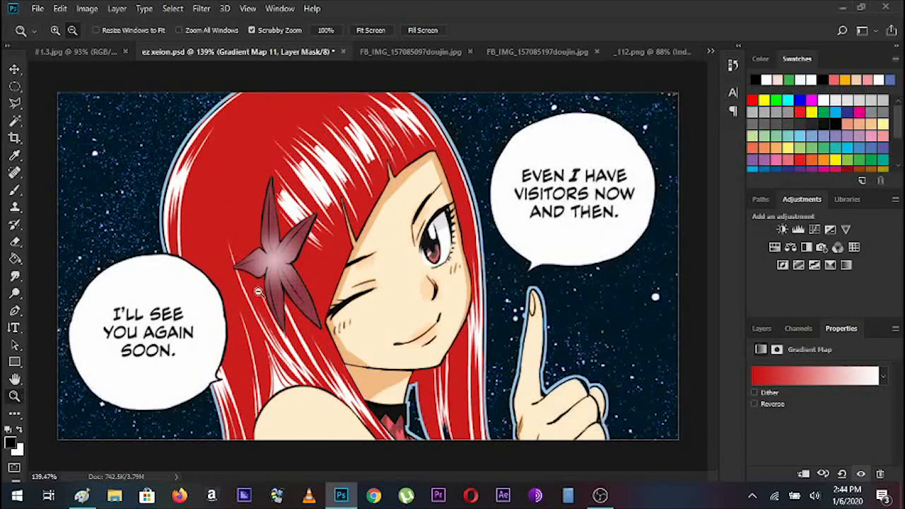
drag(304, 242, 410, 177)
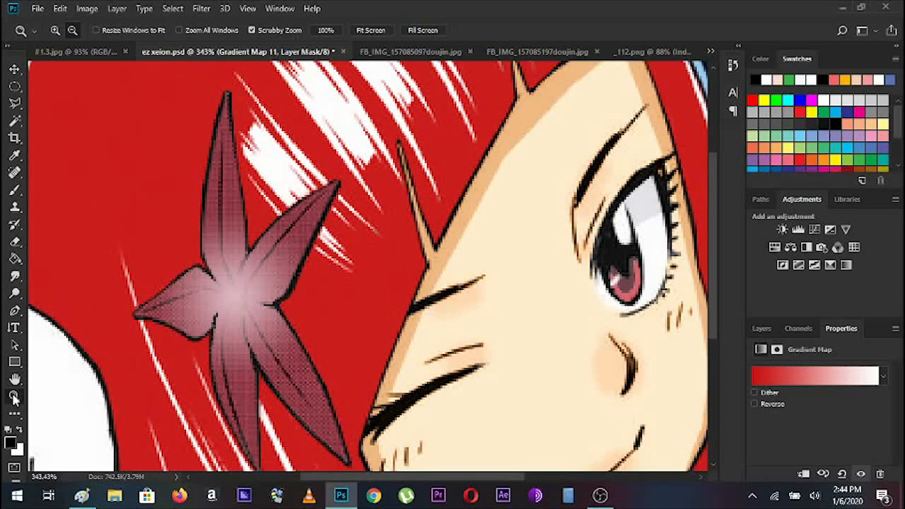
drag(404, 287, 353, 280)
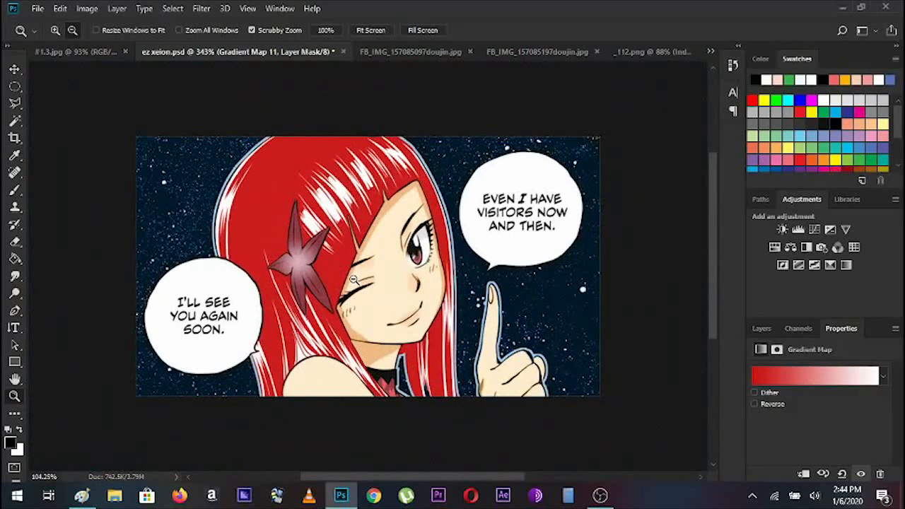
click(783, 382)
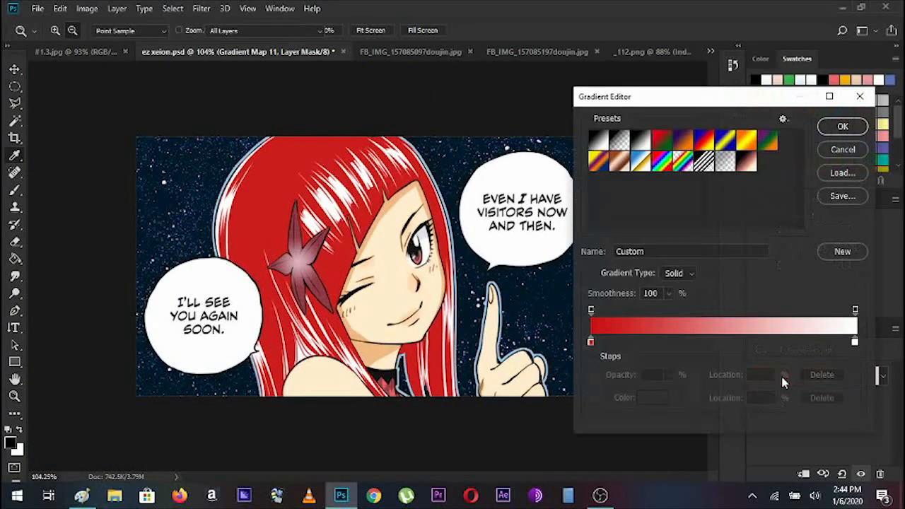
double_click(591, 343)
drag(676, 285, 675, 360)
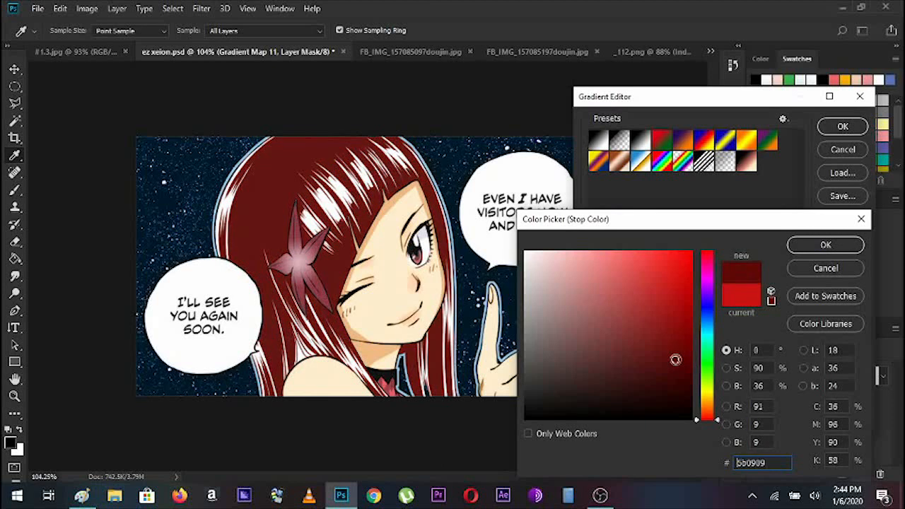
drag(675, 360, 674, 369)
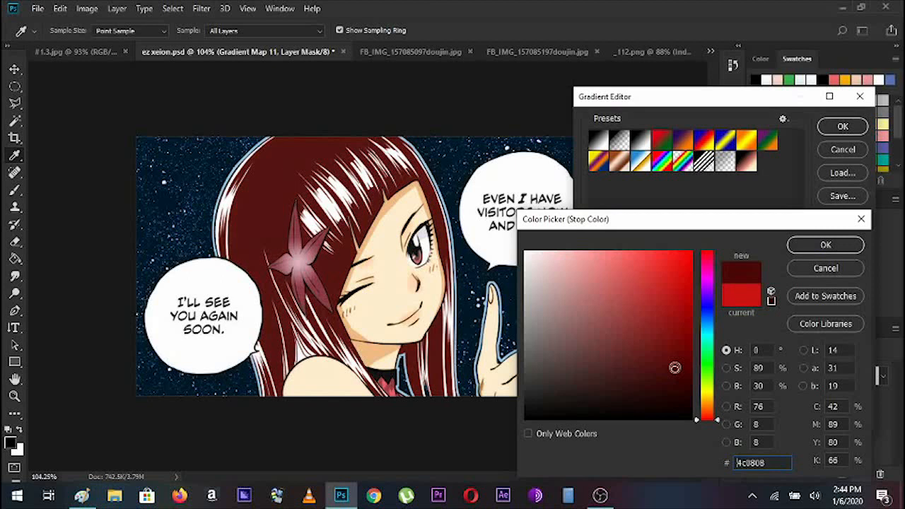
click(808, 247)
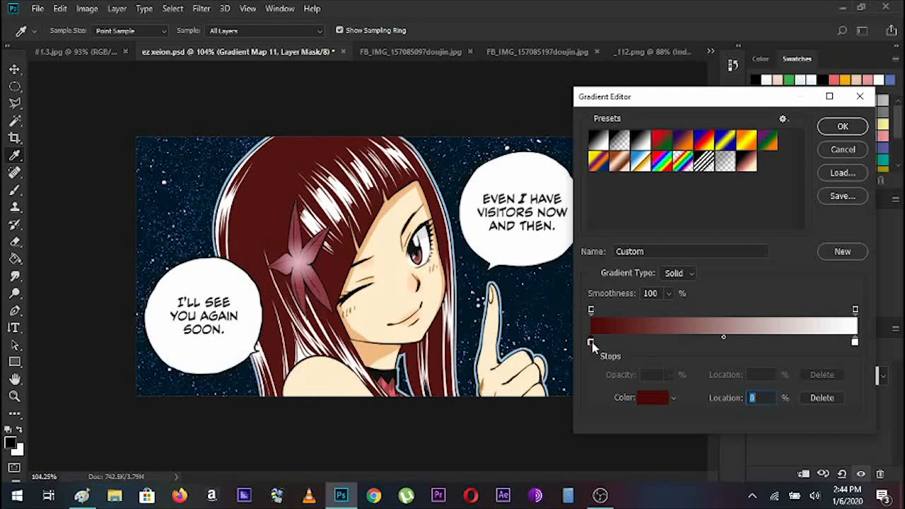
click(849, 149)
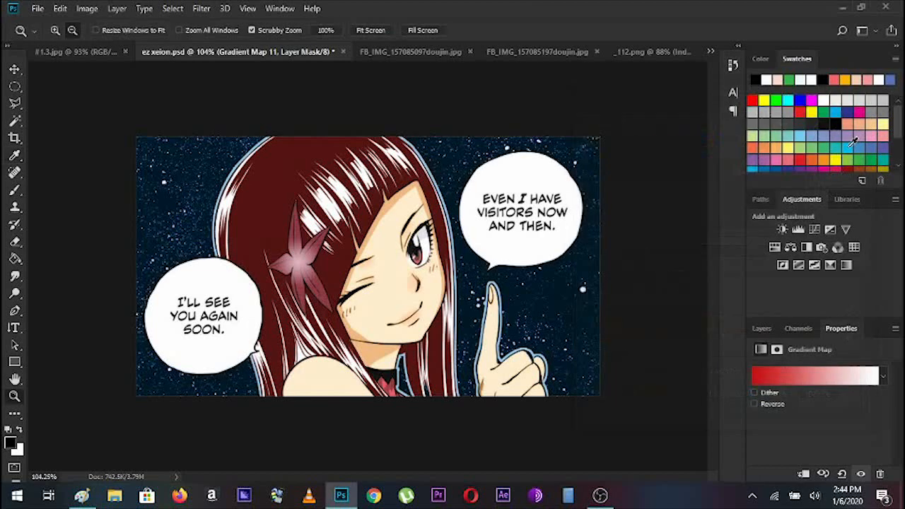
Step: Delete the Gradient Map 11 layer
click(762, 328)
right_click(854, 442)
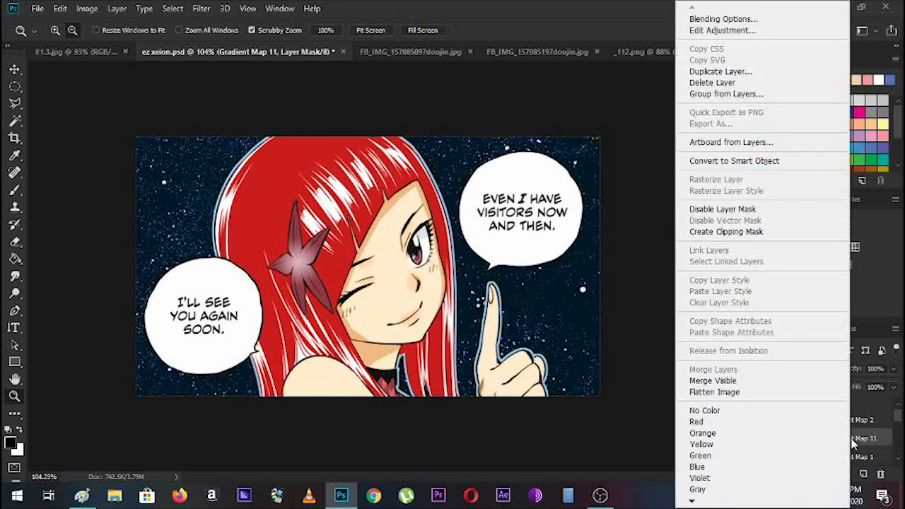
click(717, 82)
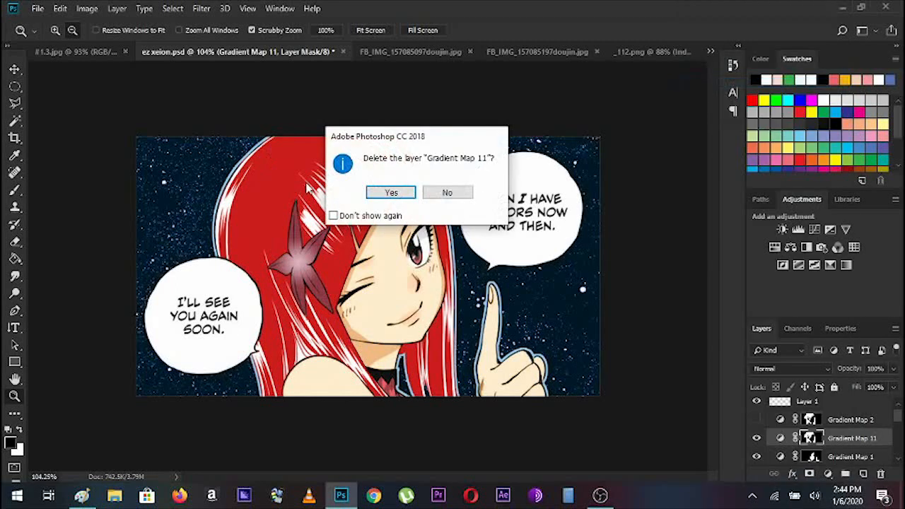
click(391, 193)
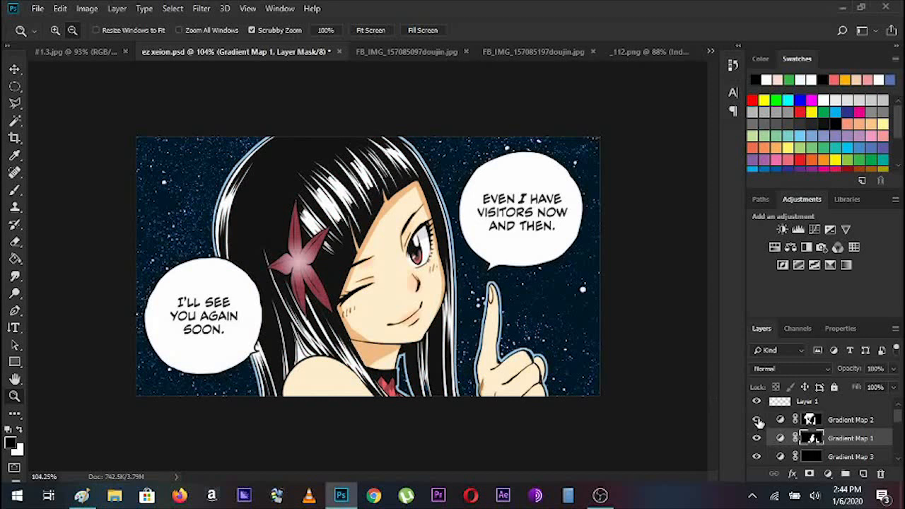
Step: Show the Gradient Map 2 hair layer and hide the Gradient Map 9 background layer
click(757, 421)
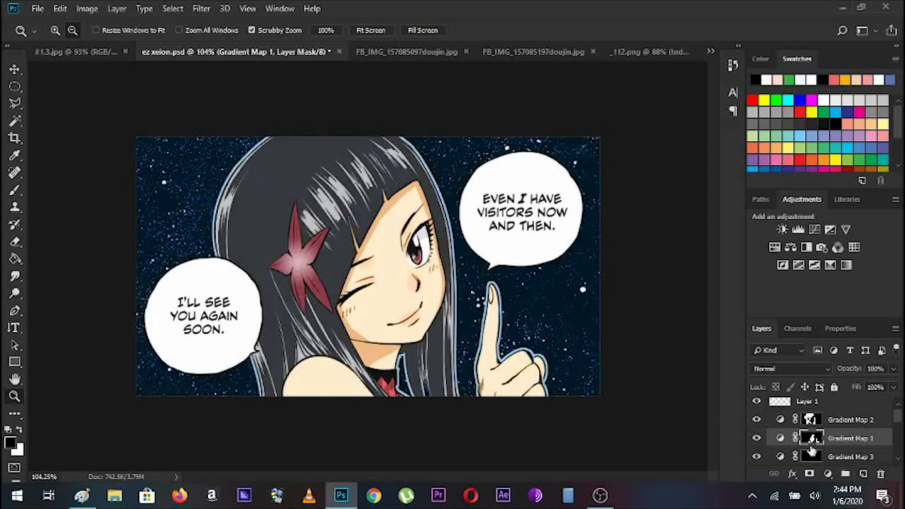
scroll(812, 446, down, 4)
scroll(799, 424, down, 1)
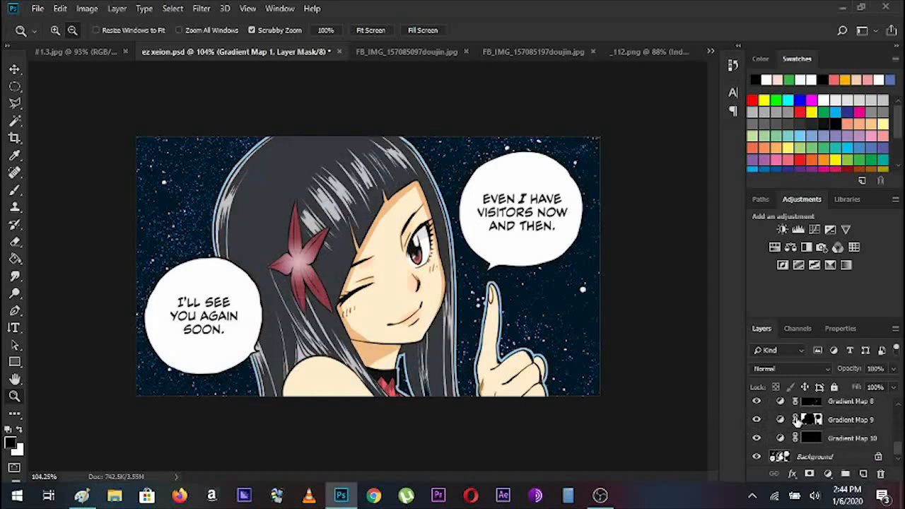
click(756, 421)
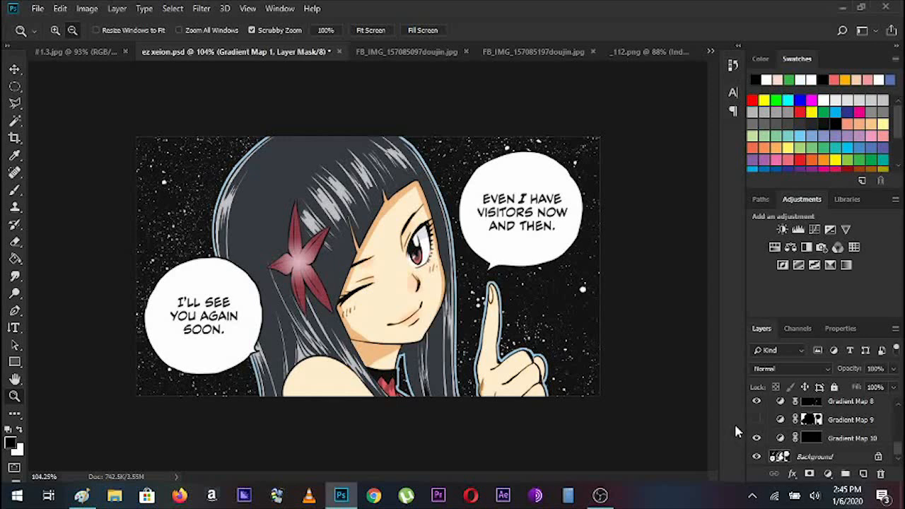
Step: Load the Gradient Map 9 layer mask as a selection and open that layer's gradient for editing
ctrl+click(816, 420)
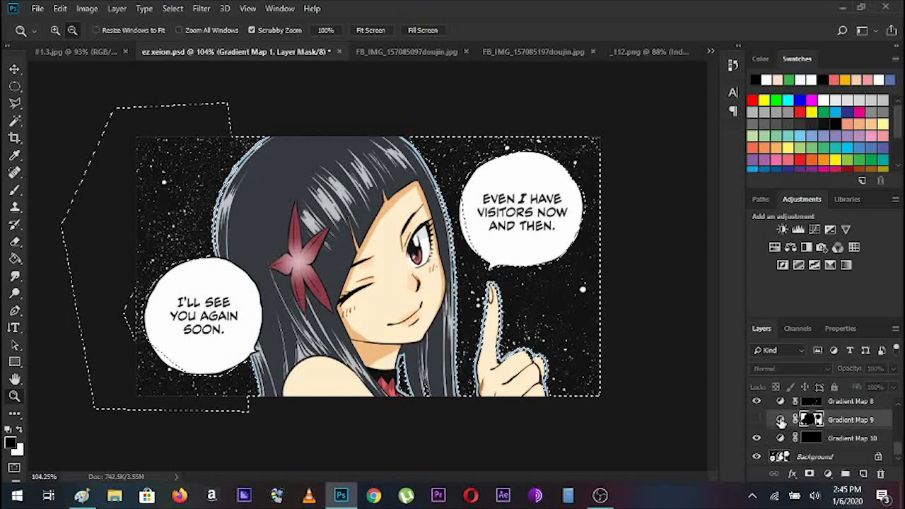
double_click(781, 421)
click(779, 378)
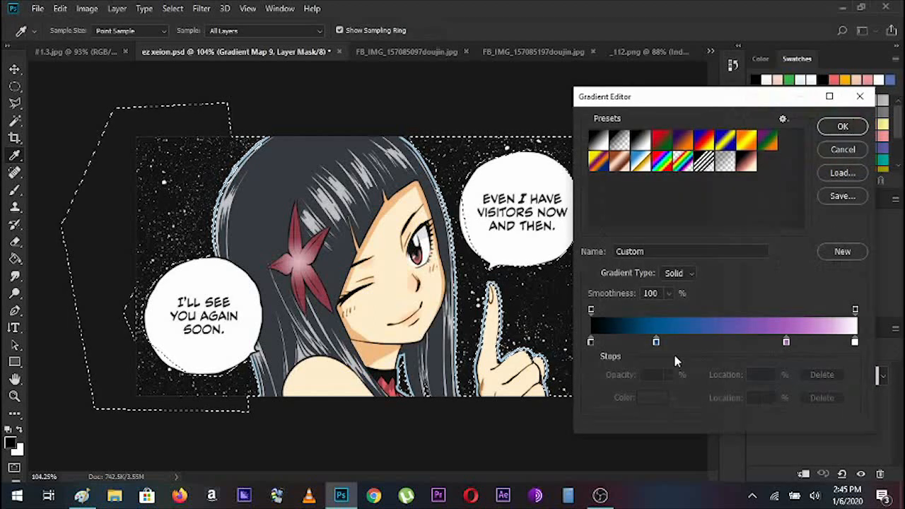
Step: Set the darkest stop of the background gradient to the very dark blue 050516
click(590, 342)
double_click(590, 342)
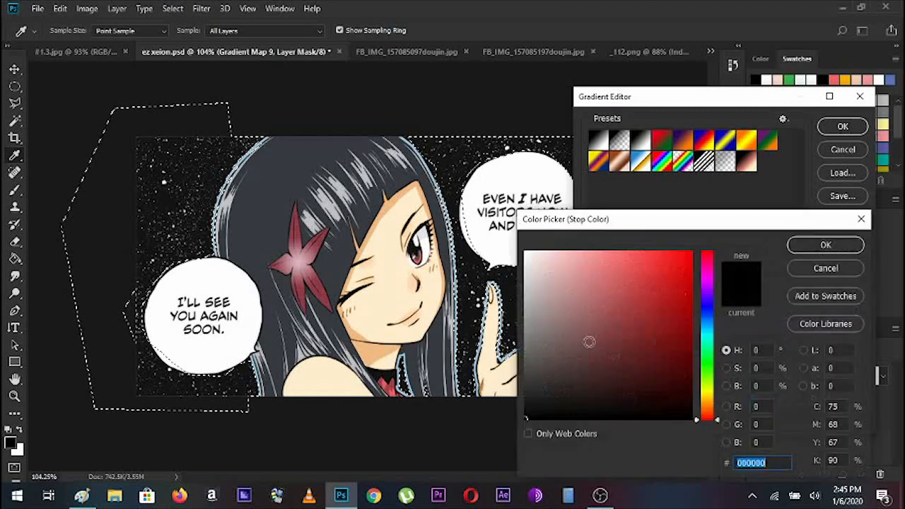
drag(526, 417, 533, 409)
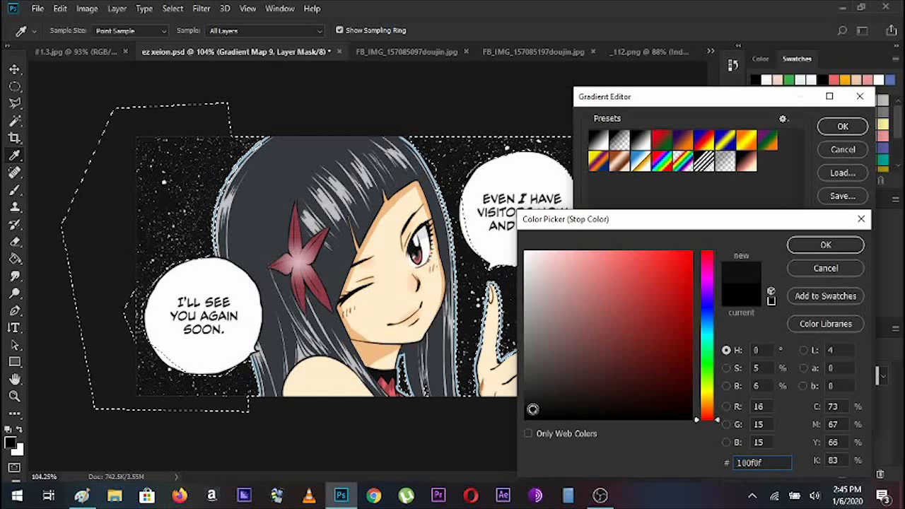
click(707, 308)
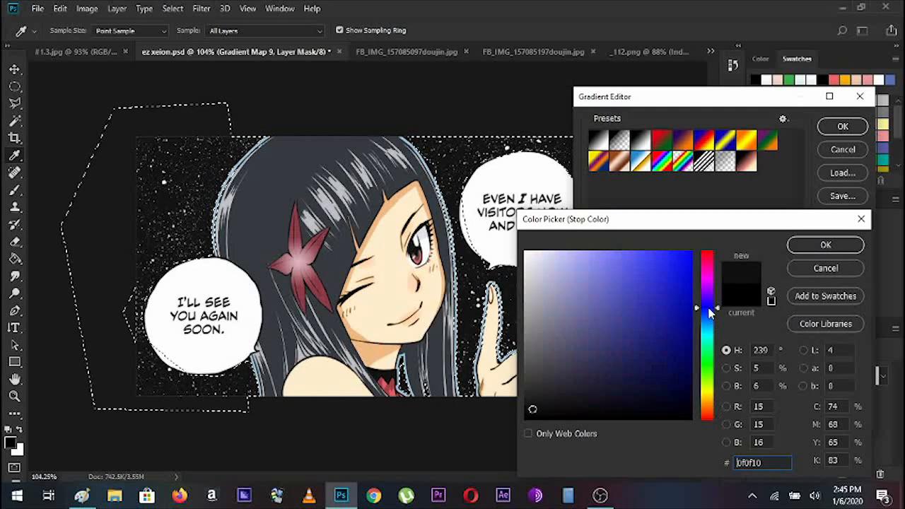
click(655, 388)
drag(656, 388, 657, 405)
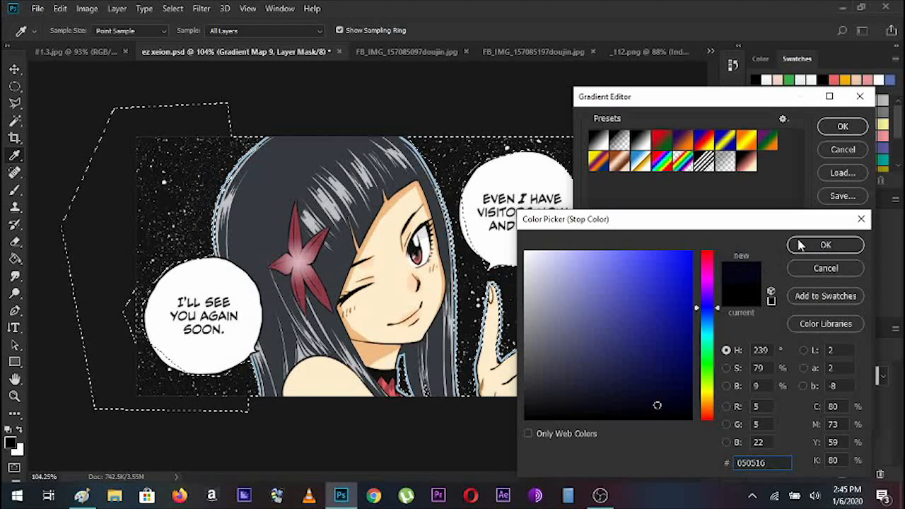
click(806, 244)
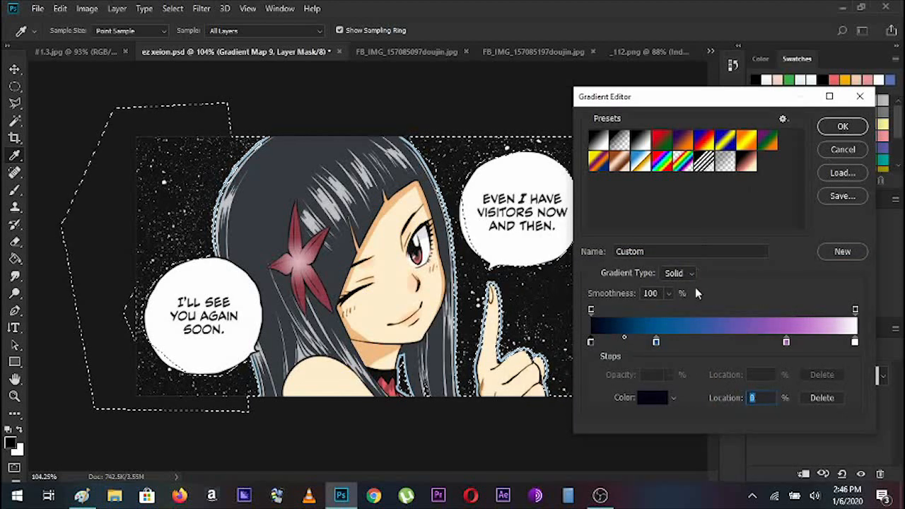
Step: Move the blue stop of the background gradient to location 27% and apply the gradient
drag(658, 344, 661, 344)
click(728, 327)
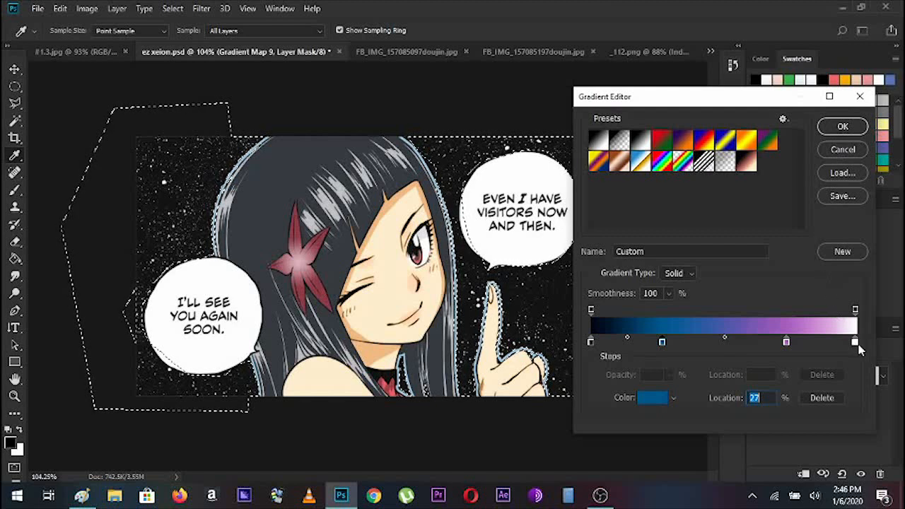
click(842, 126)
Step: Make the Gradient Map 9 layer visible again and clear the background selection
click(13, 397)
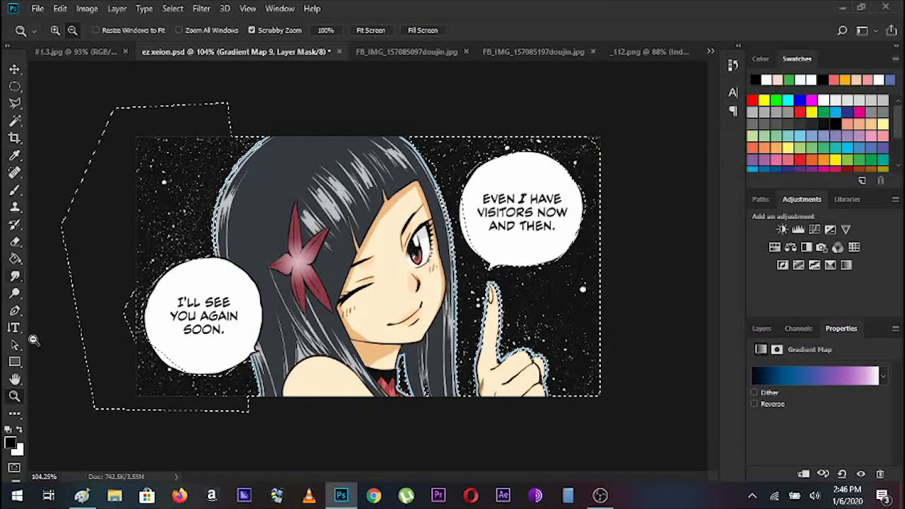
drag(207, 199, 207, 198)
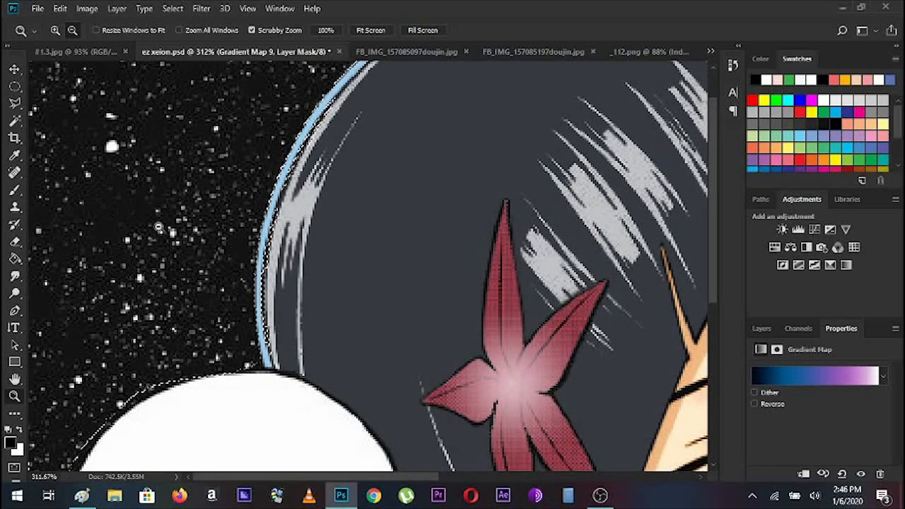
drag(132, 338, 95, 329)
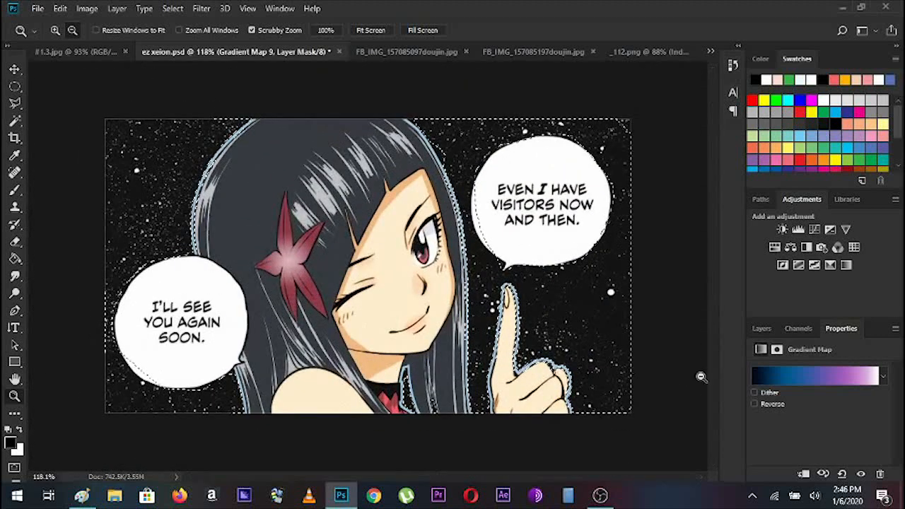
click(762, 330)
click(757, 420)
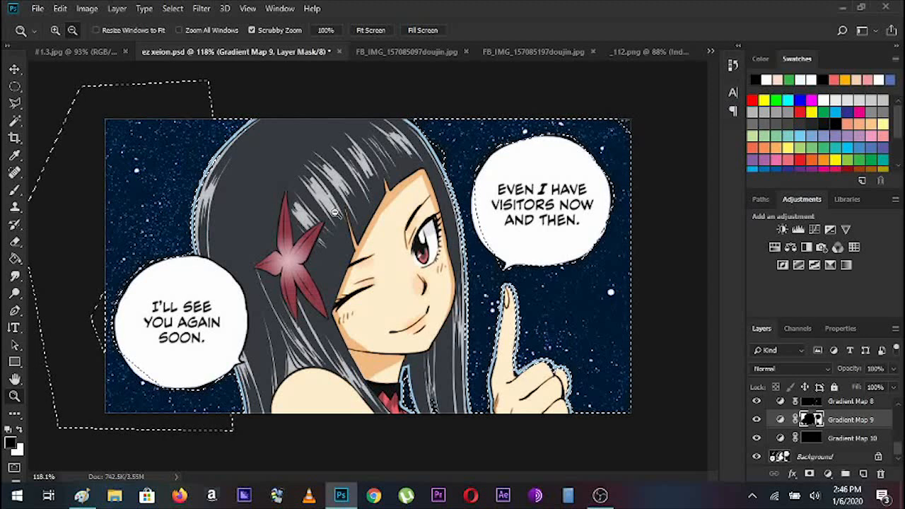
key(ctrl+d)
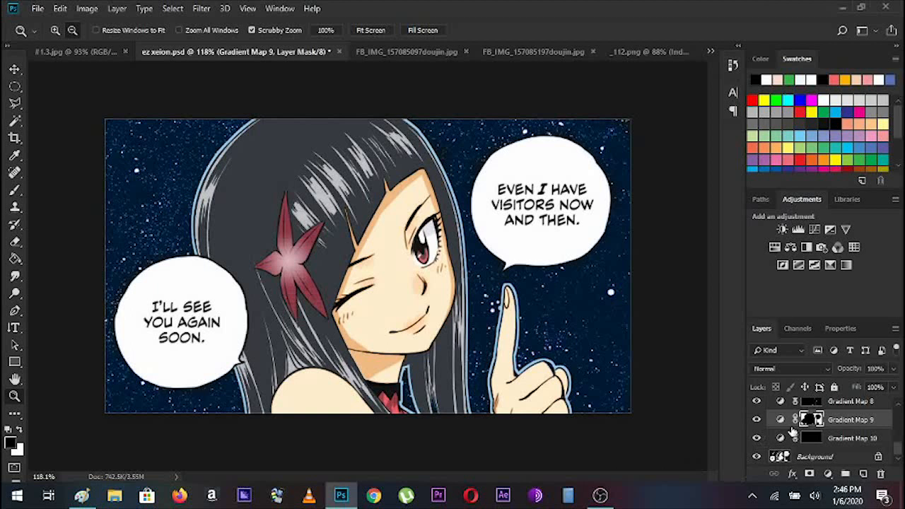
Step: Hide the Gradient Map 2 layer to reveal the uncoloured hair
scroll(799, 422, up, 2)
scroll(799, 421, up, 3)
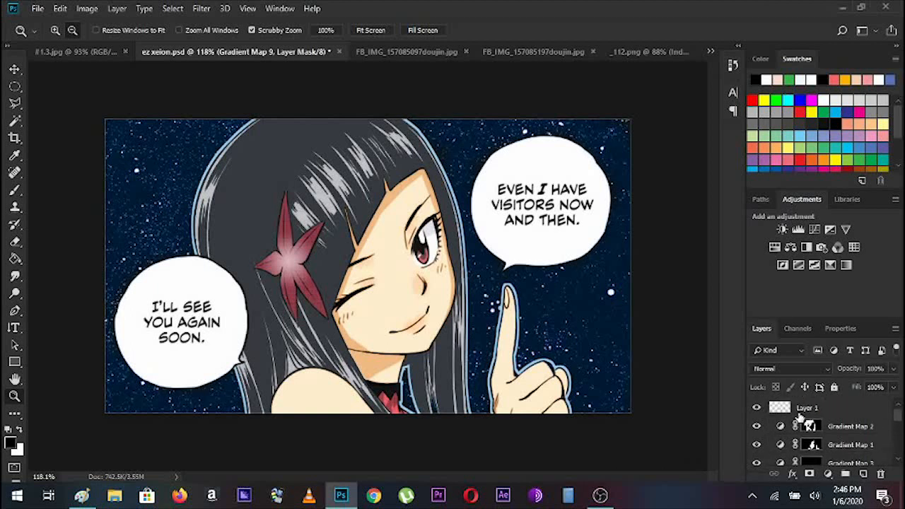
click(756, 426)
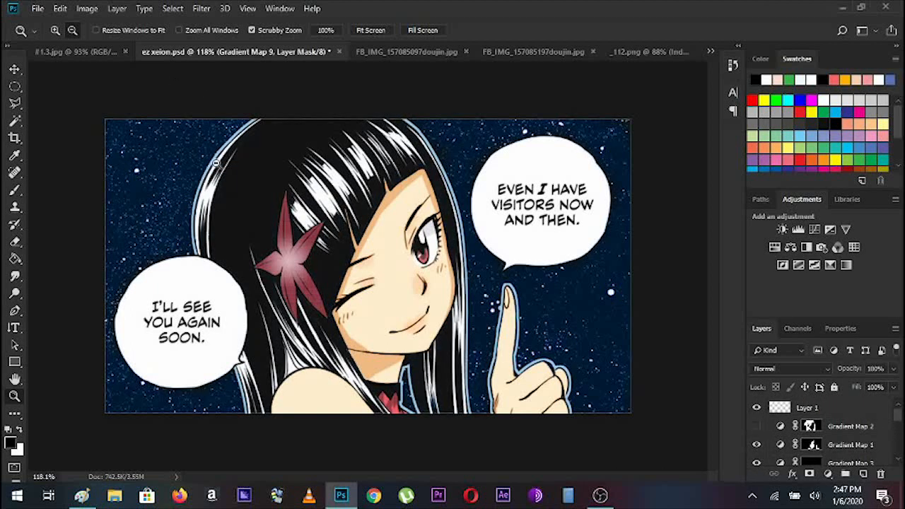
Step: Select a strip along the outer left edge of the hair with the Polygonal Lasso, and show the Gradient Map 2 layer again
click(267, 177)
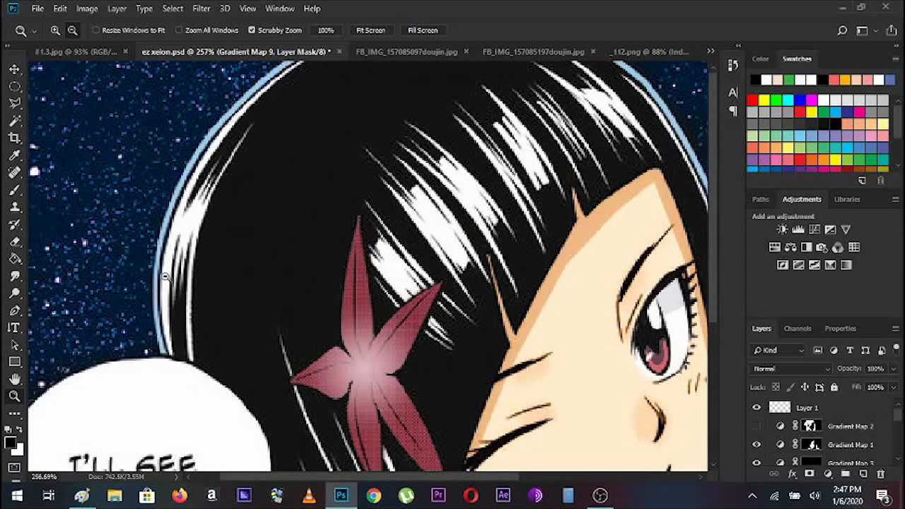
drag(219, 217, 245, 230)
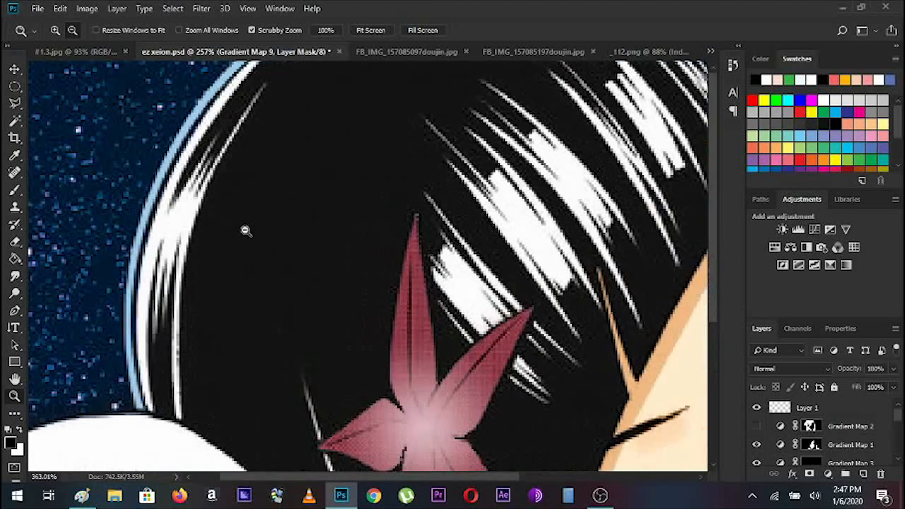
click(14, 102)
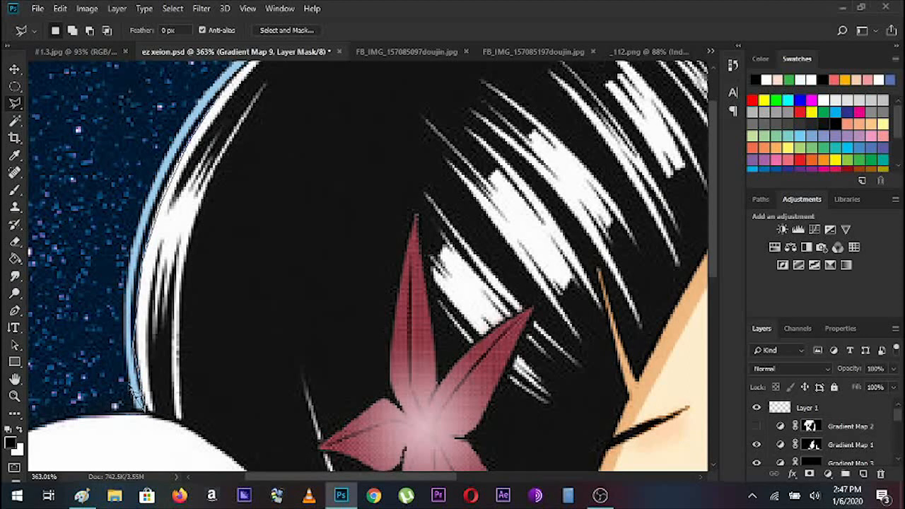
click(160, 172)
click(227, 70)
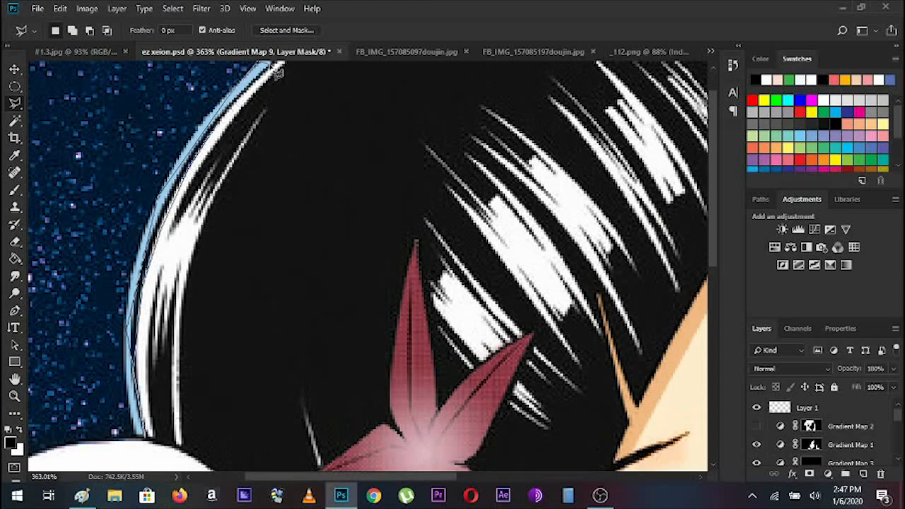
key(Escape)
double_click(219, 134)
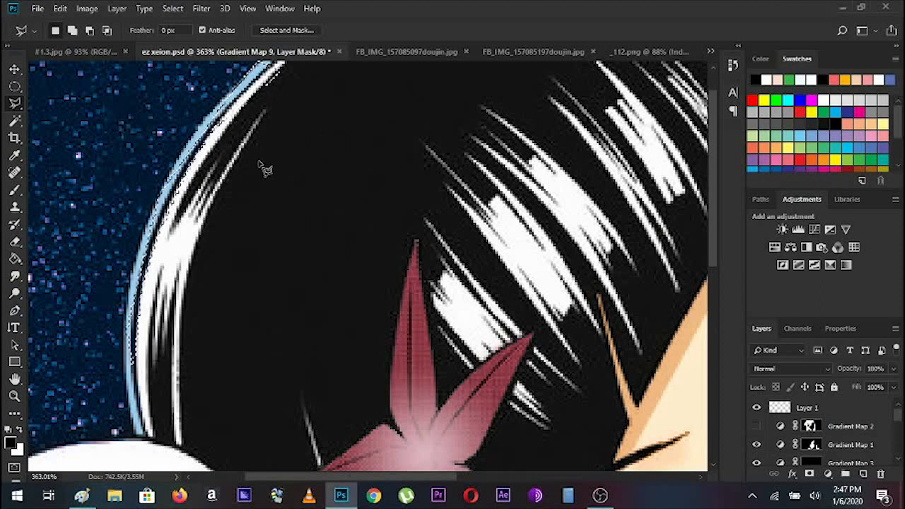
click(757, 427)
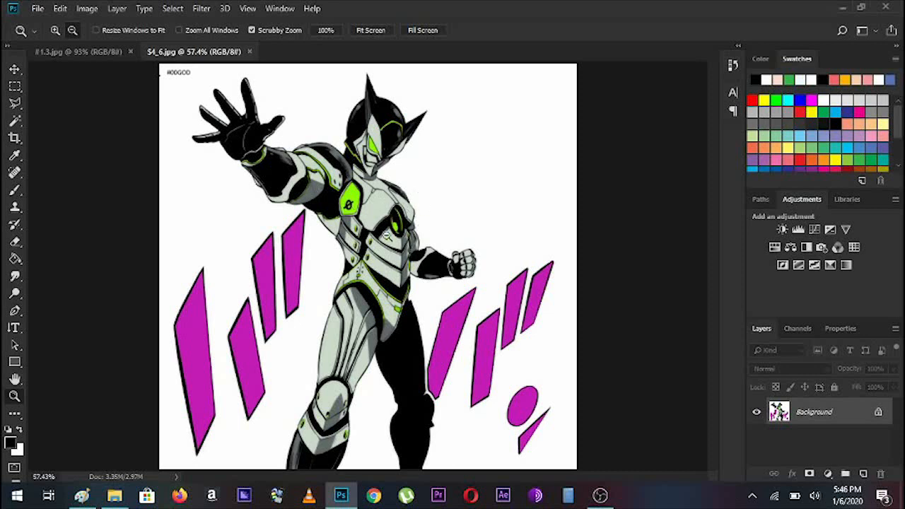
Step: Start the Lens Flare filter on the armoured character image and place the flare's centre on the character's chest
drag(398, 232, 399, 211)
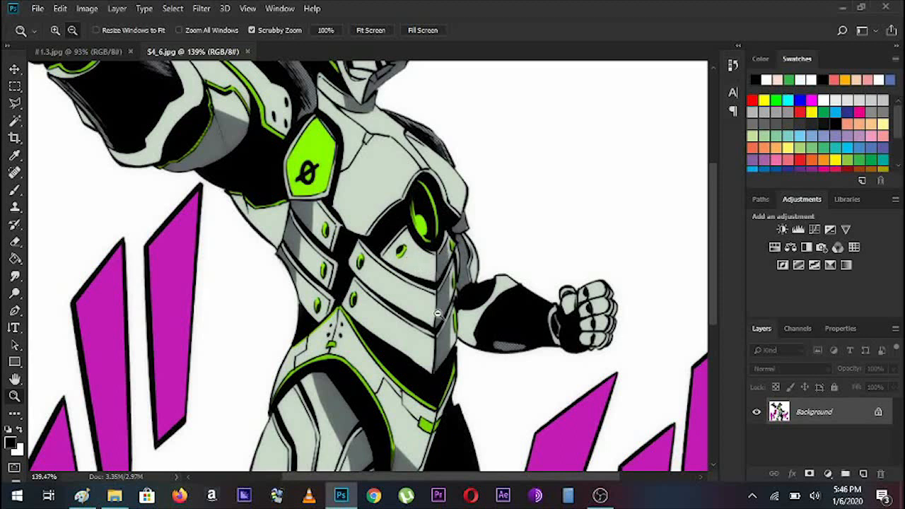
mouse_move(352, 268)
mouse_down()
mouse_move(324, 281)
mouse_move(345, 282)
mouse_move(356, 266)
mouse_up()
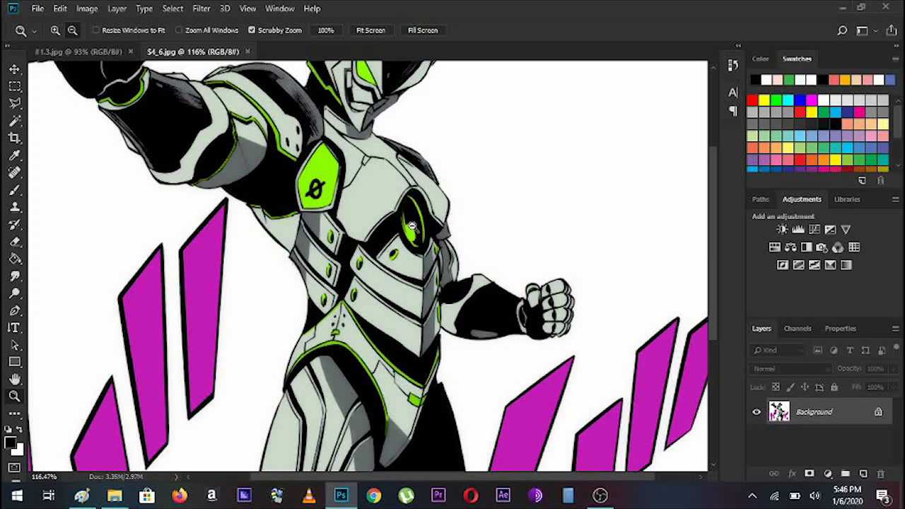
click(201, 8)
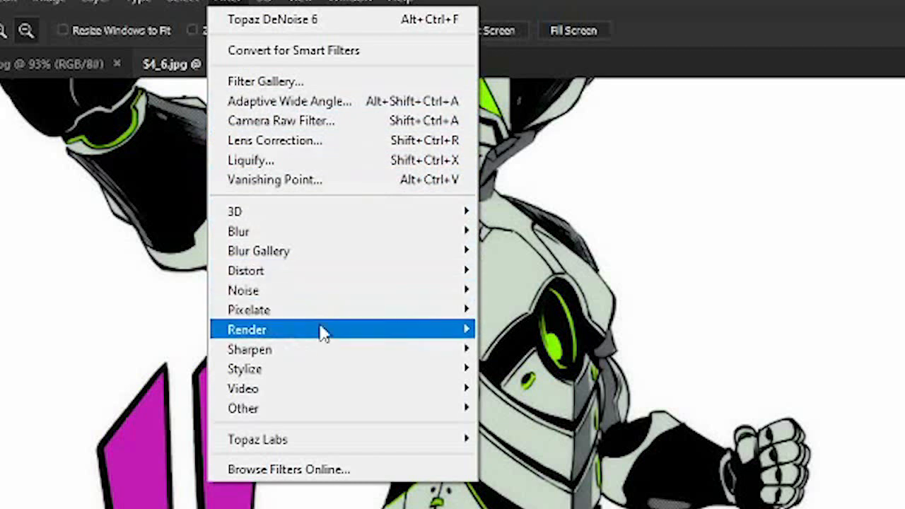
mouse_move(321, 336)
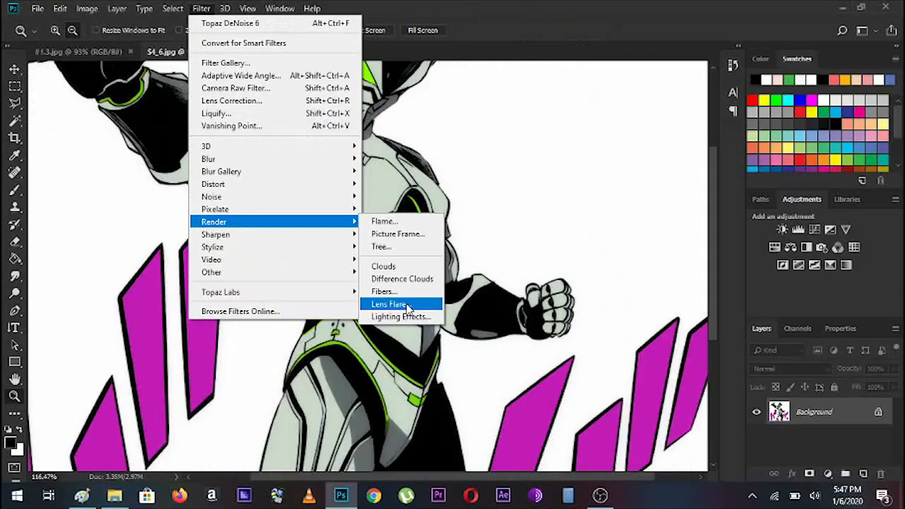
click(546, 459)
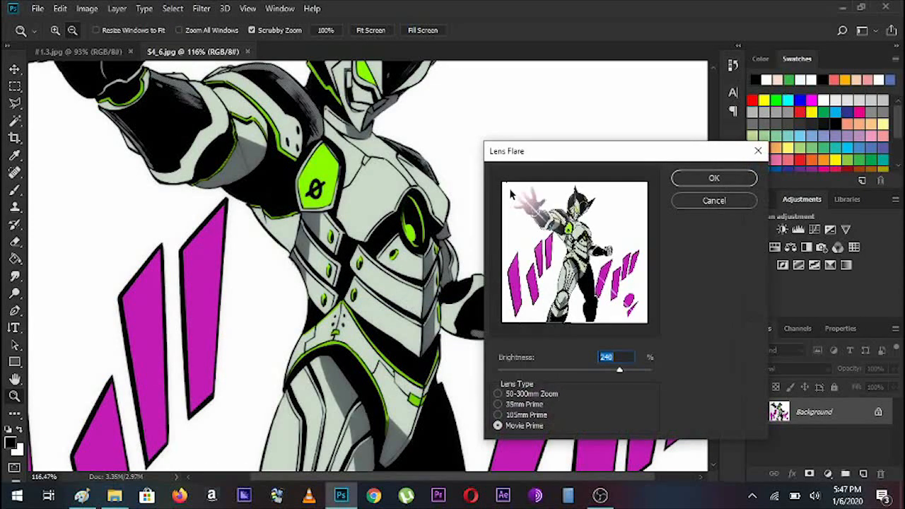
drag(508, 184, 526, 203)
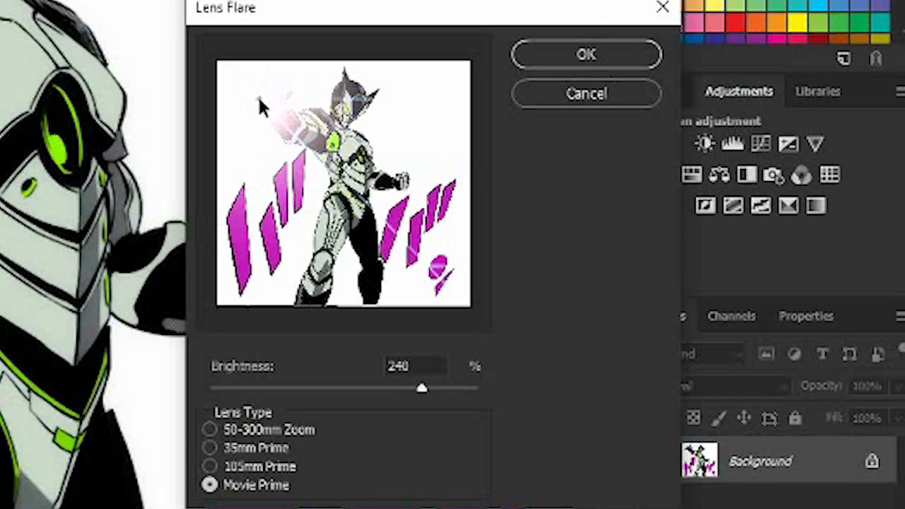
drag(259, 100, 357, 155)
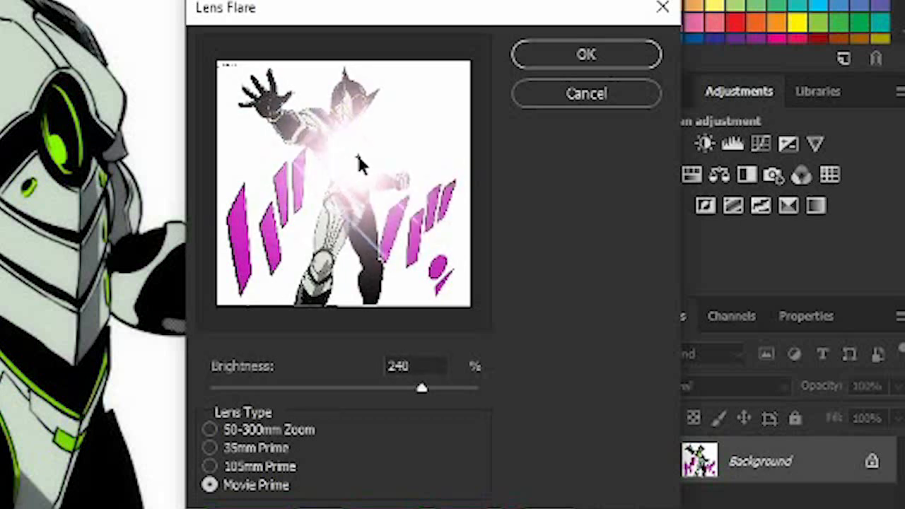
Step: Set the Lens Flare brightness to 91% and the lens type to 50-300mm Zoom, keeping the centre on the character's chest
click(211, 430)
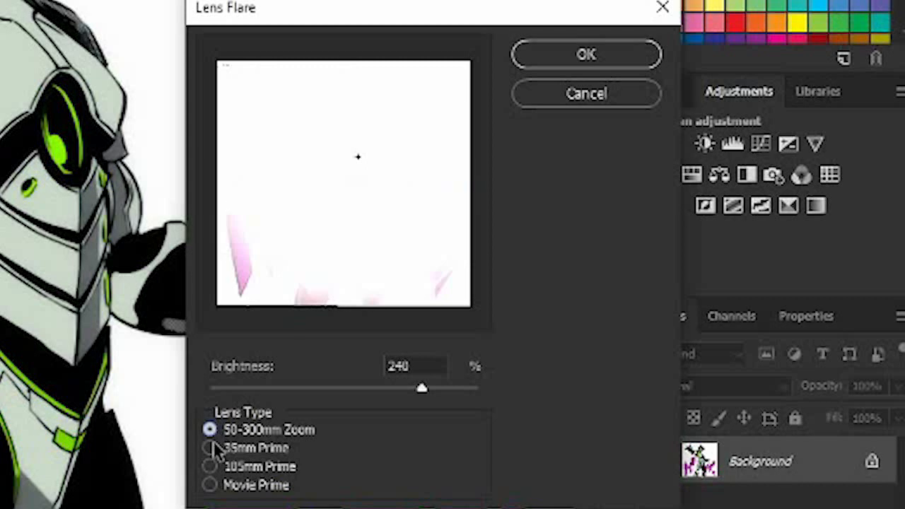
click(210, 448)
drag(421, 389, 288, 388)
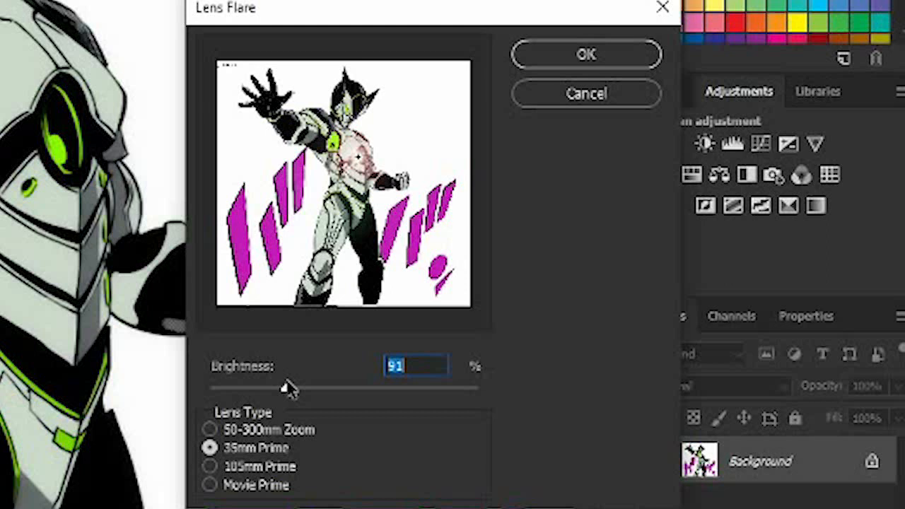
click(210, 430)
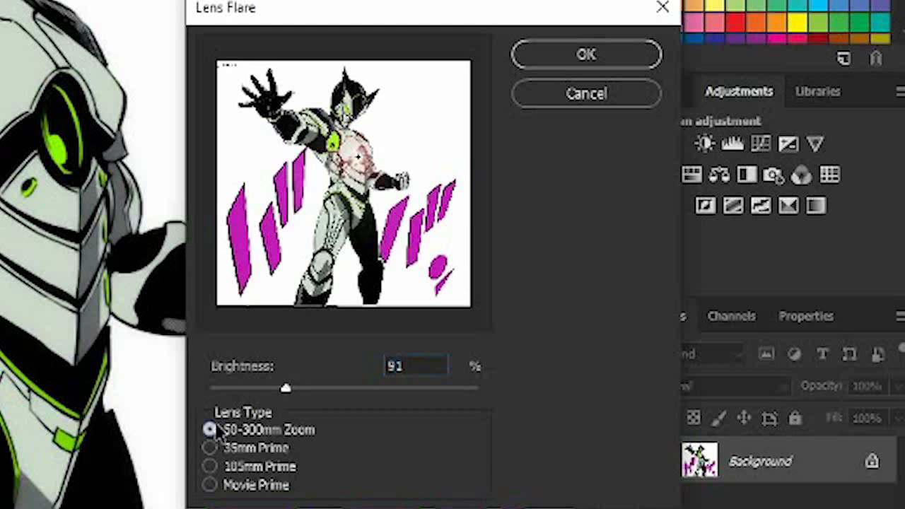
drag(376, 172, 364, 158)
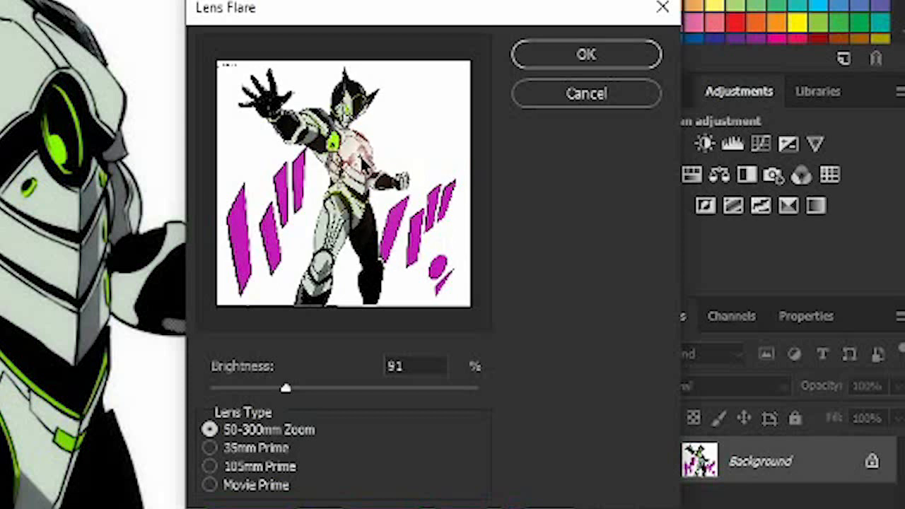
Step: Compare the other lens types in the preview, apply the flare with 35mm Prime, and inspect it on the character
click(209, 448)
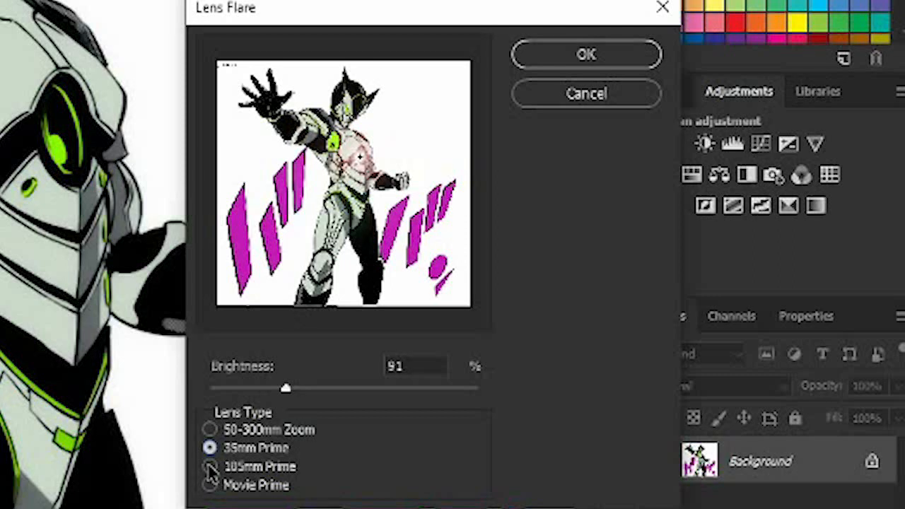
click(210, 466)
click(210, 485)
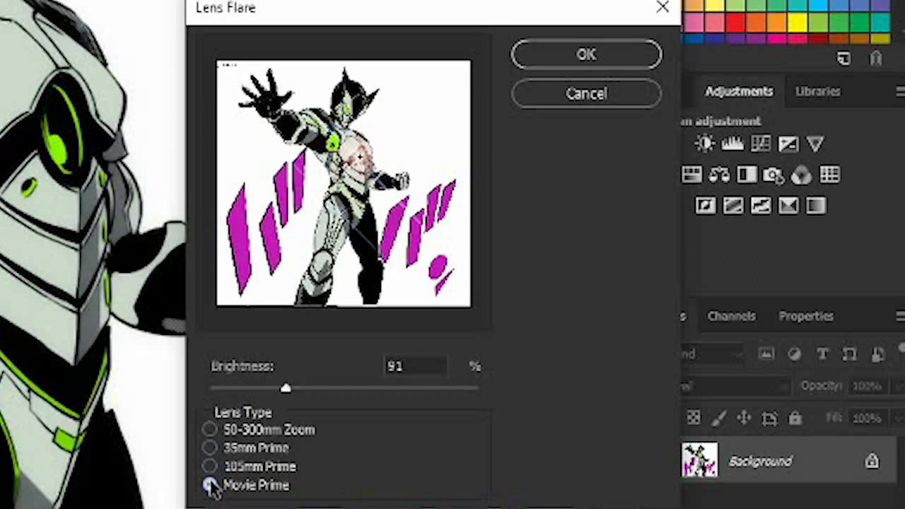
click(210, 467)
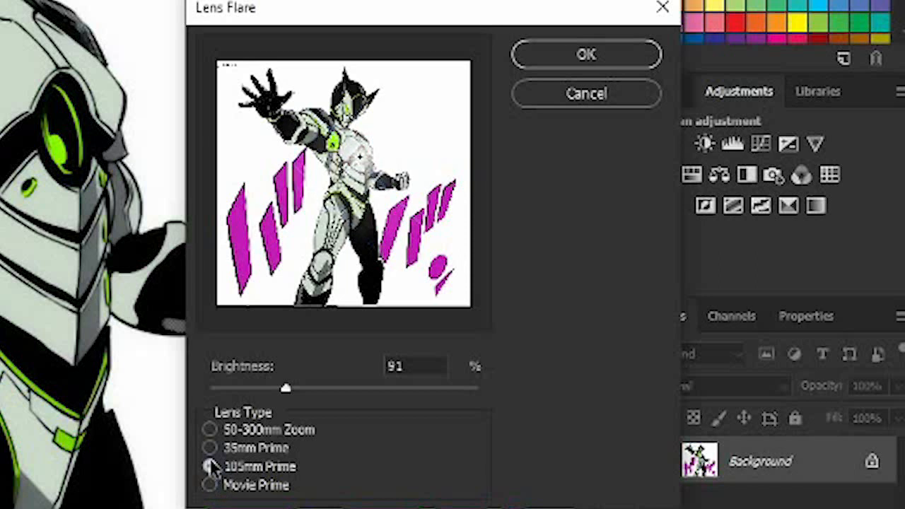
click(210, 448)
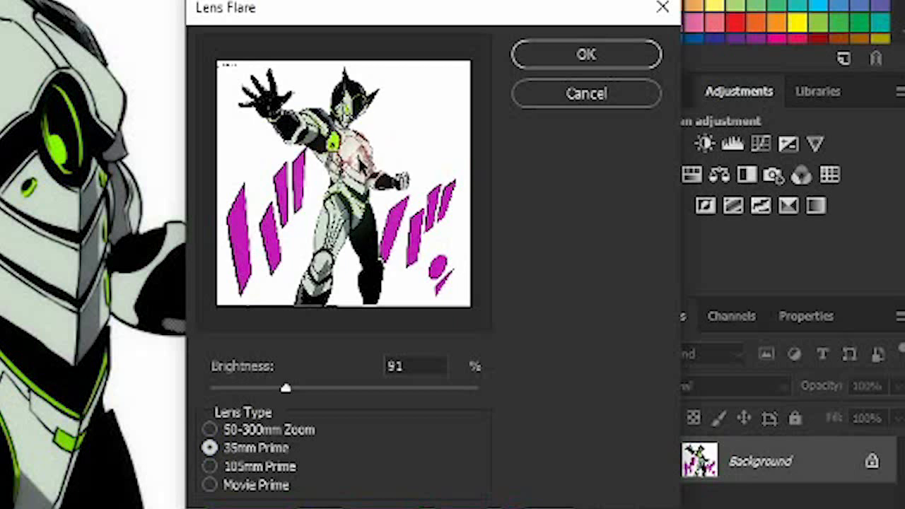
click(550, 64)
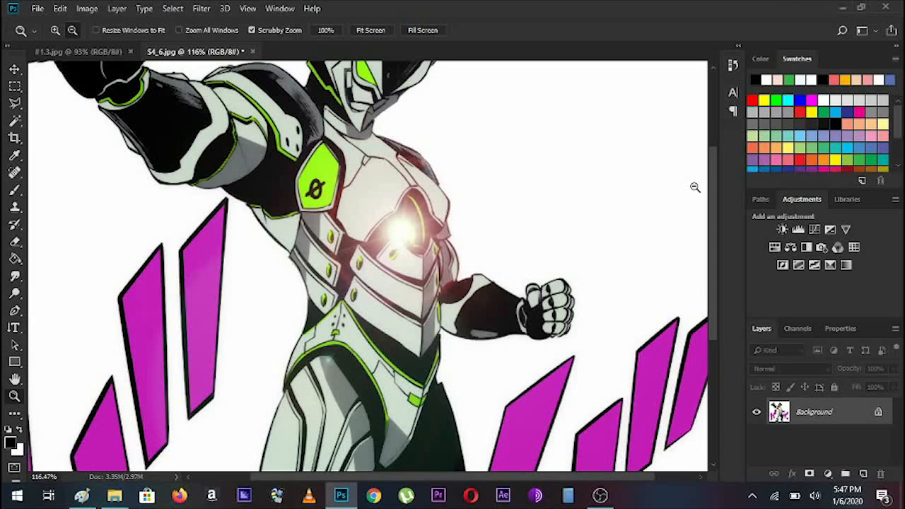
mouse_move(712, 204)
mouse_down()
mouse_move(711, 232)
mouse_move(707, 205)
mouse_up()
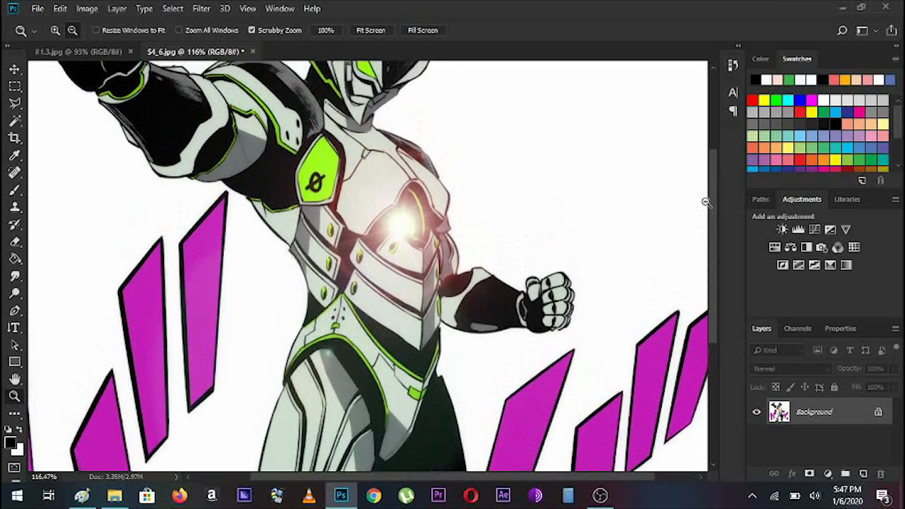
scroll(705, 203, up, 3)
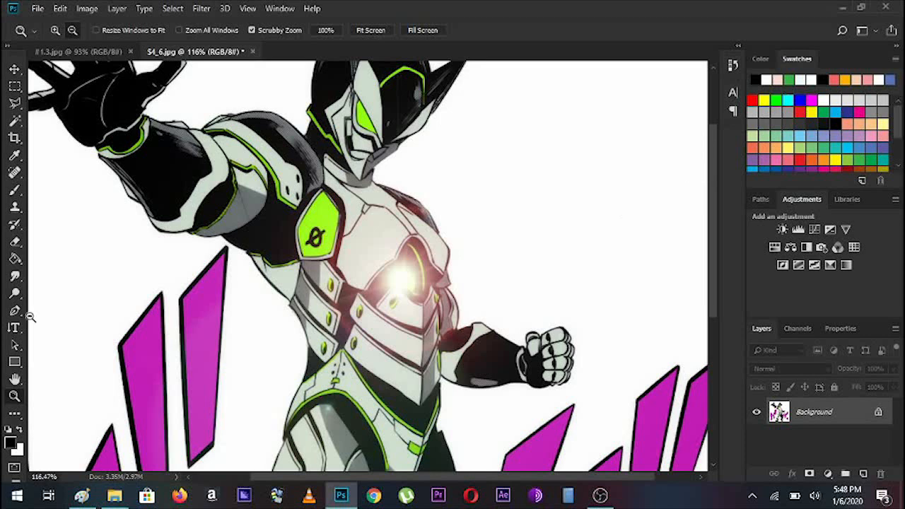
drag(236, 333, 218, 324)
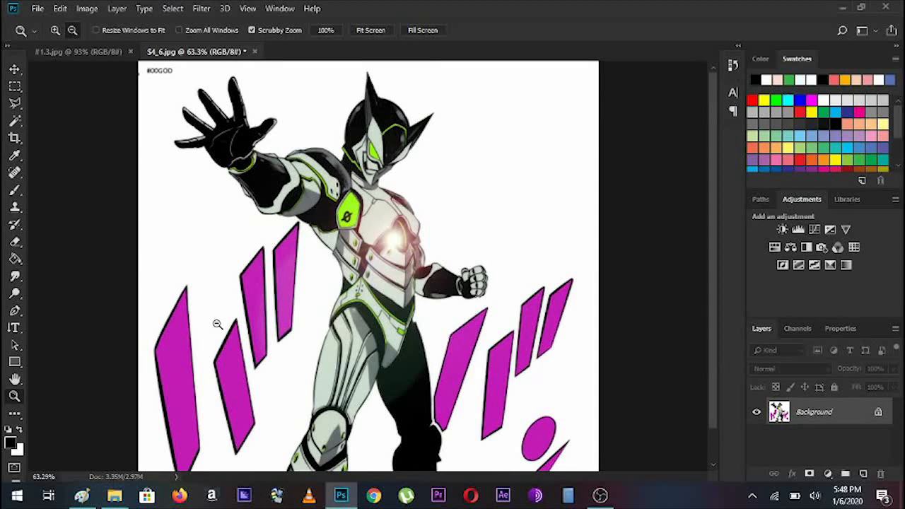
Step: Revert the armoured character image to its opened state in the history, removing the lens flare
click(732, 66)
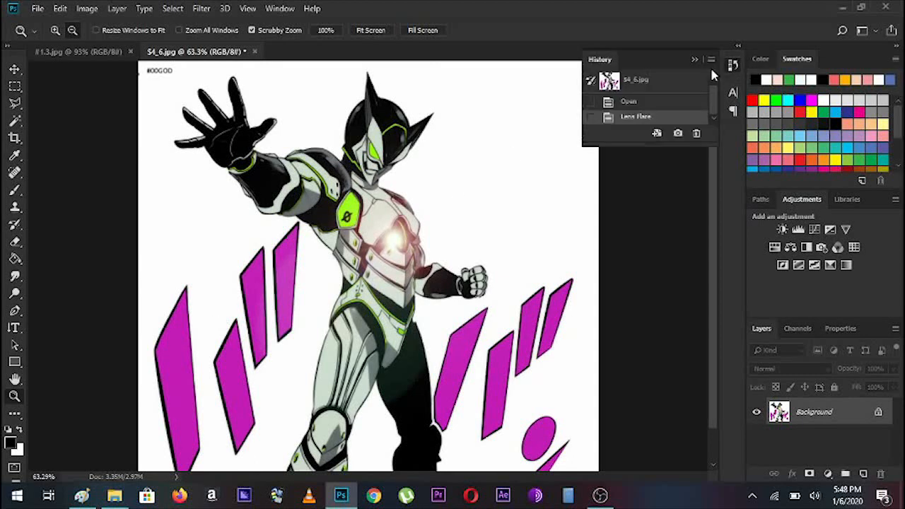
click(657, 102)
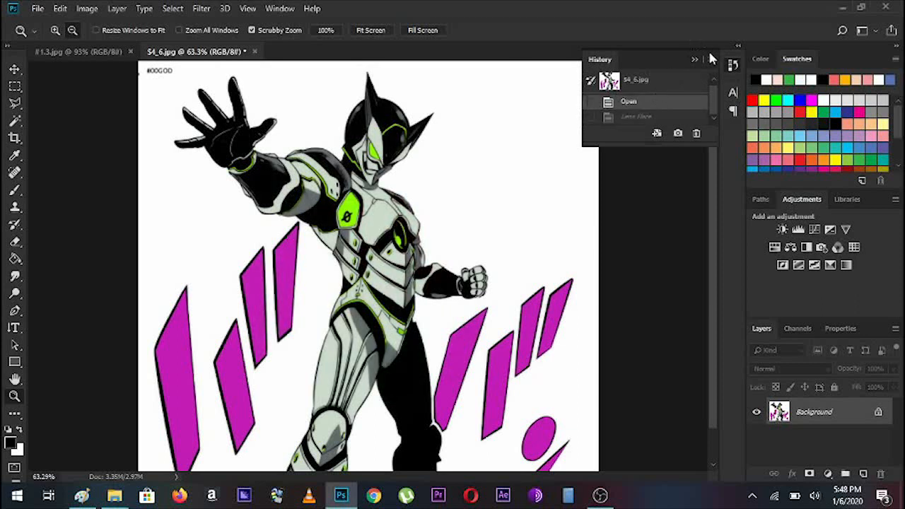
click(695, 60)
Step: Apply the Lens Flare filter to the armoured character again with the 50-300mm Zoom lens type, and inspect the result
click(202, 8)
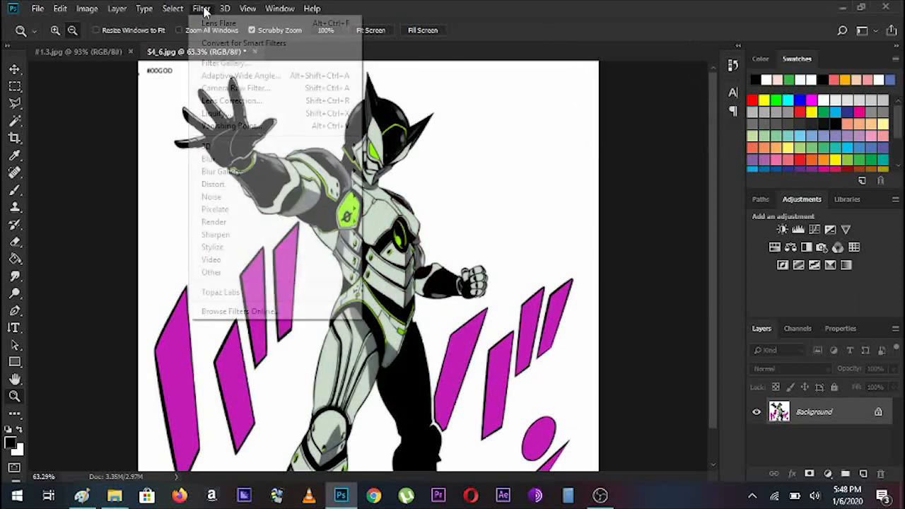
mouse_move(243, 223)
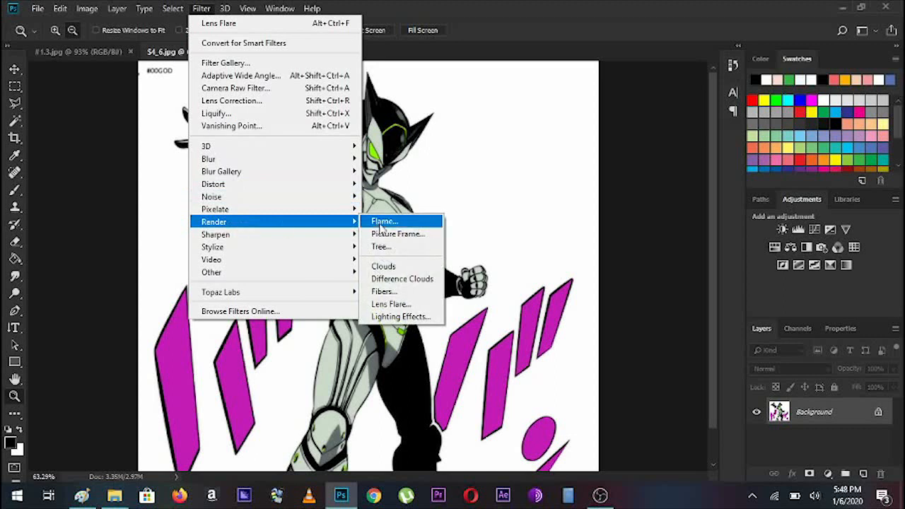
click(391, 304)
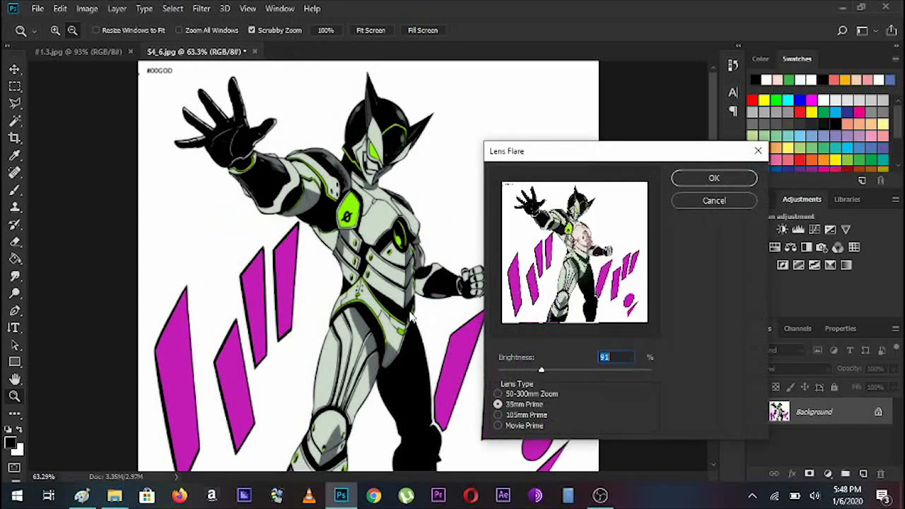
click(498, 394)
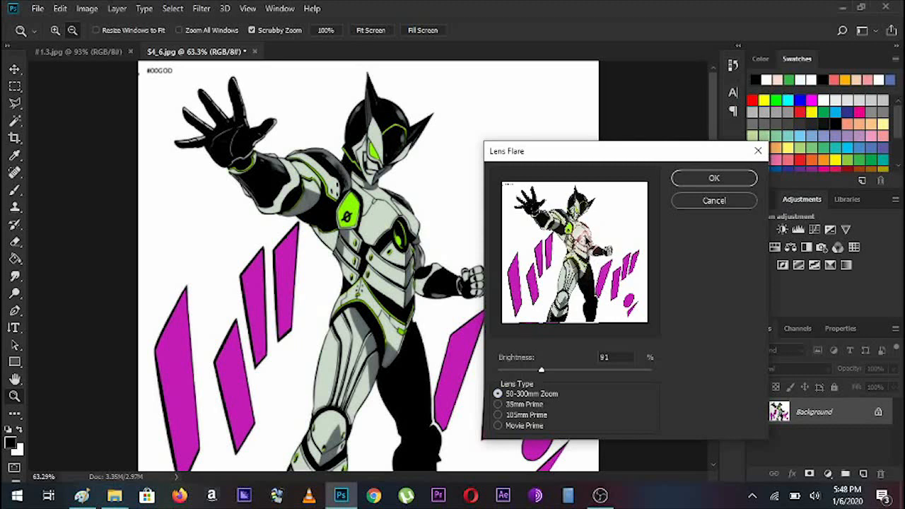
click(714, 179)
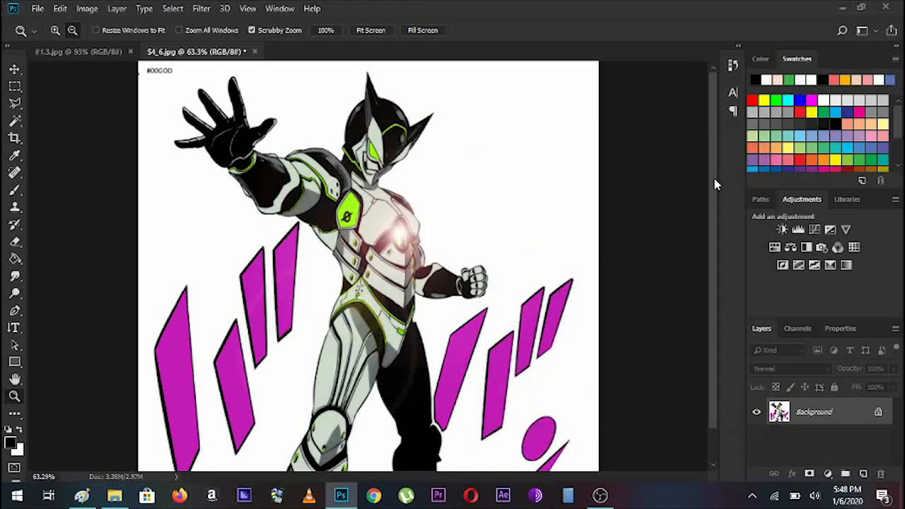
drag(253, 317, 273, 340)
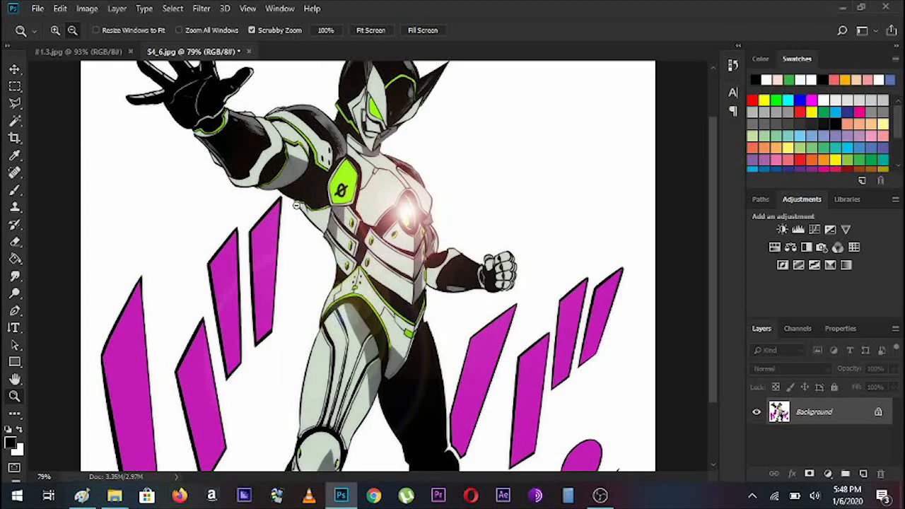
mouse_move(235, 211)
mouse_down()
mouse_move(264, 216)
mouse_move(219, 212)
mouse_move(248, 212)
mouse_move(259, 224)
mouse_move(226, 226)
mouse_up()
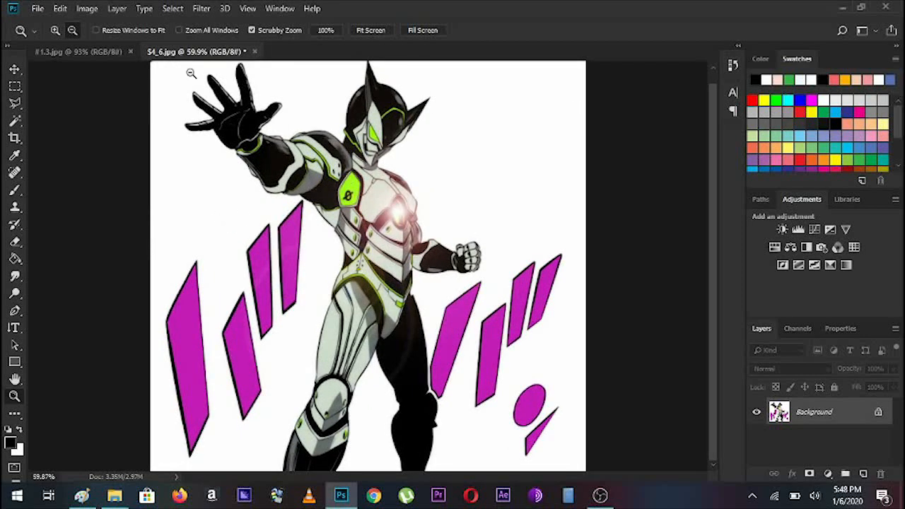
Step: Apply a Lens Flare to the laughing pirate image #1.3.jpg, centred in the picture's upper-left corner with 205% brightness
click(83, 54)
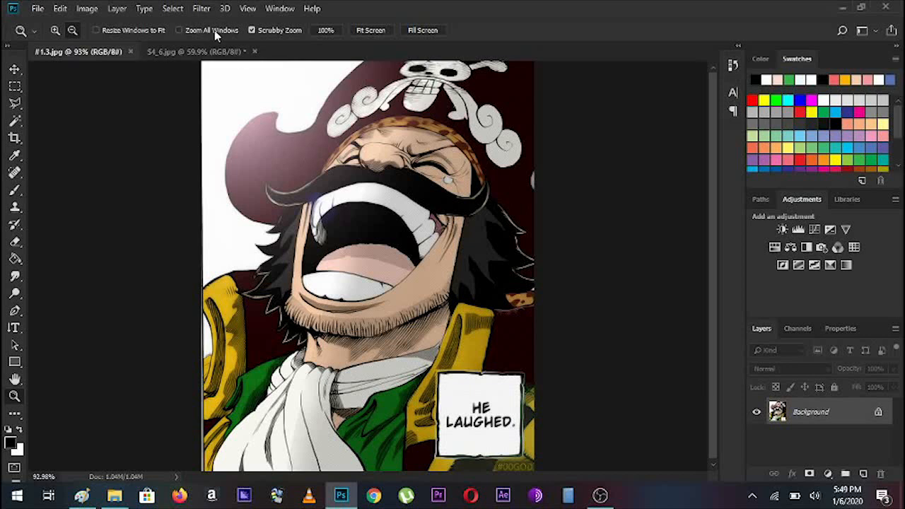
click(200, 8)
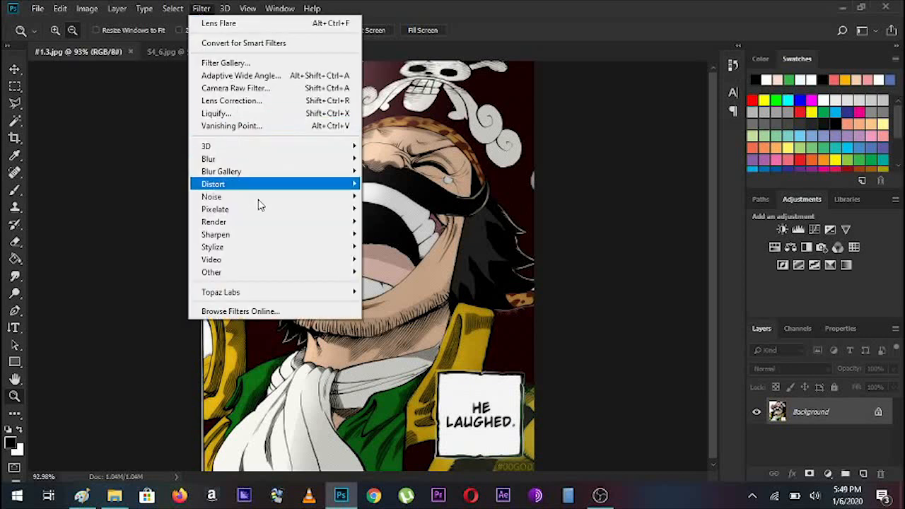
mouse_move(279, 225)
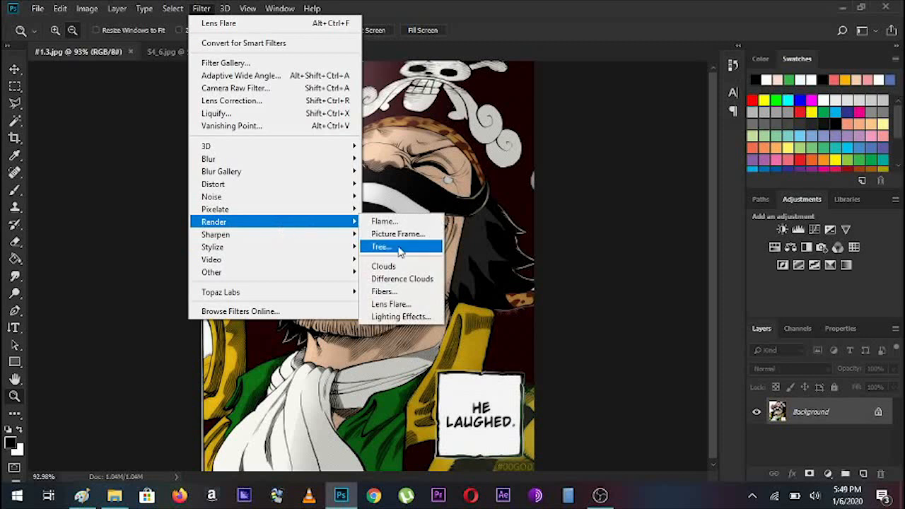
click(414, 305)
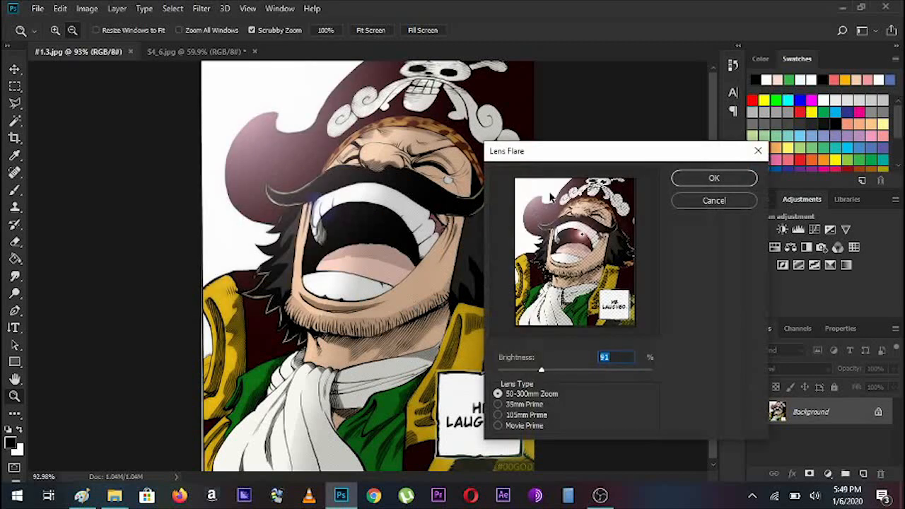
drag(581, 234, 530, 187)
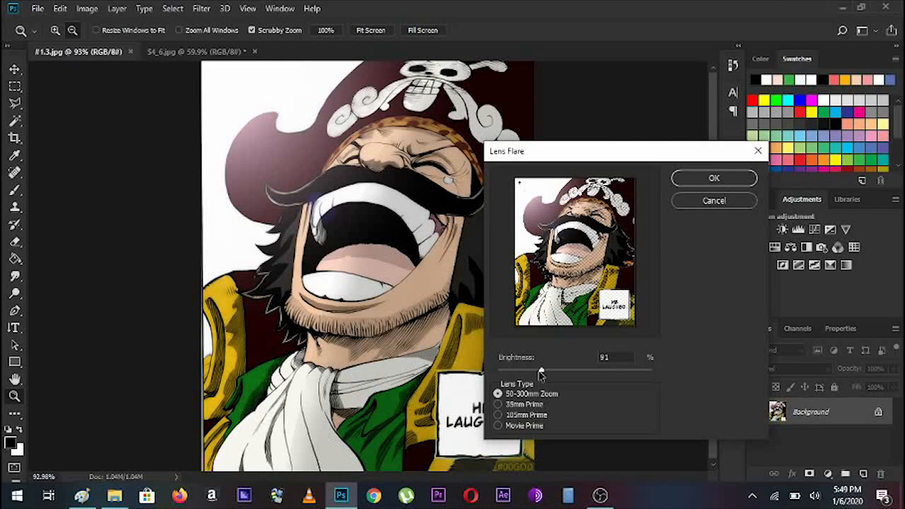
drag(543, 371, 601, 379)
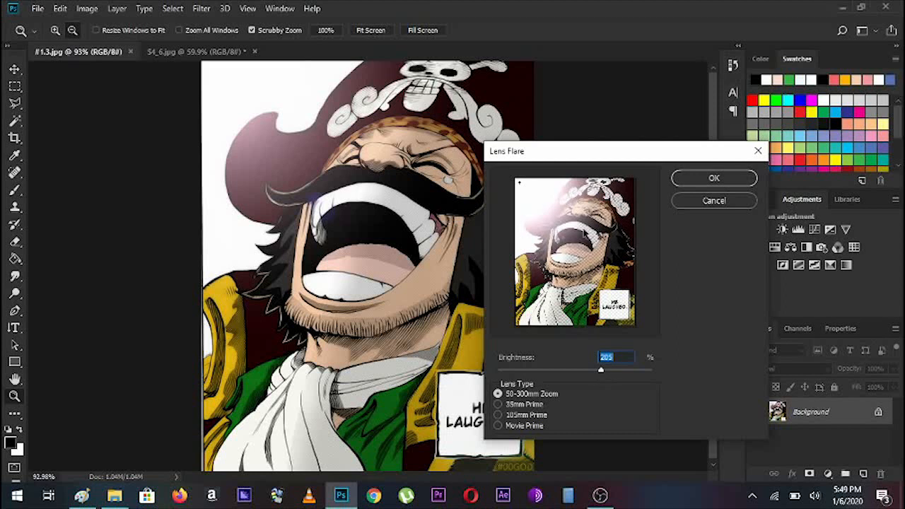
click(702, 181)
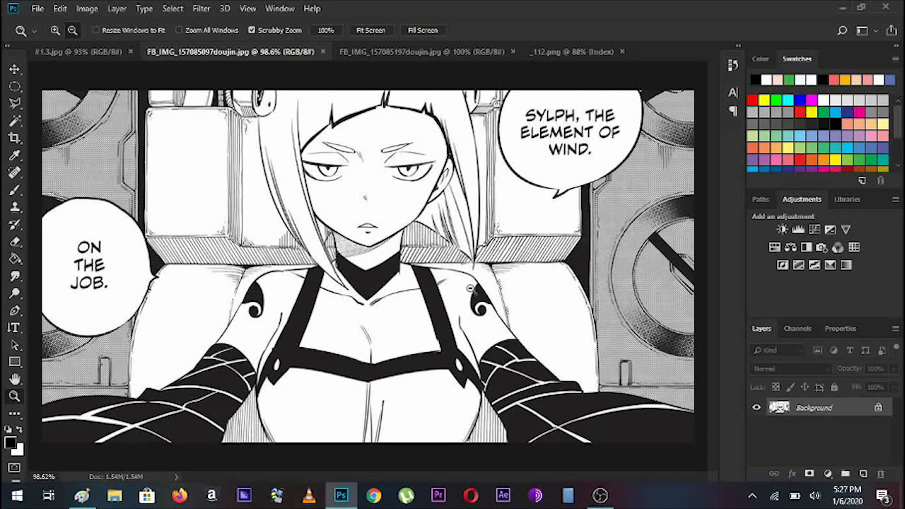
Step: Compare the coloured and uncoloured Sylph pages, and examine the line hatching on the neck and the grey face shading on the _112.png page
click(405, 53)
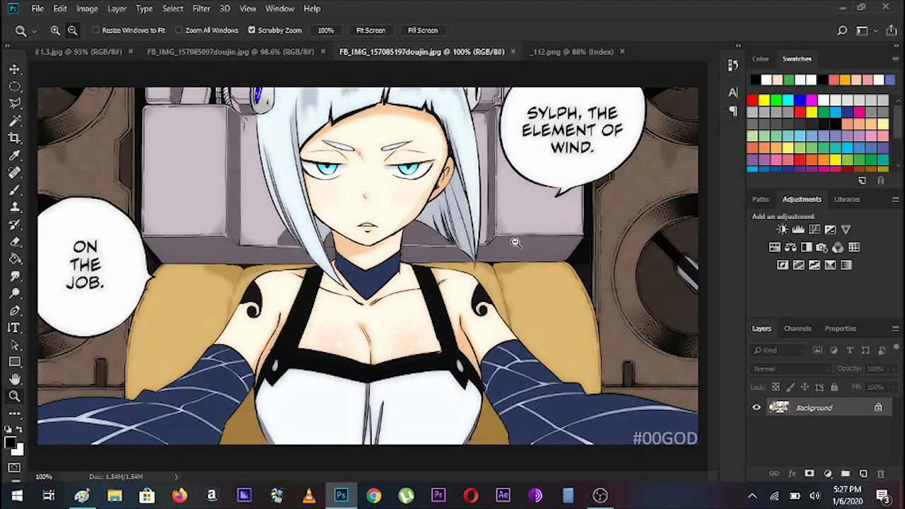
click(252, 54)
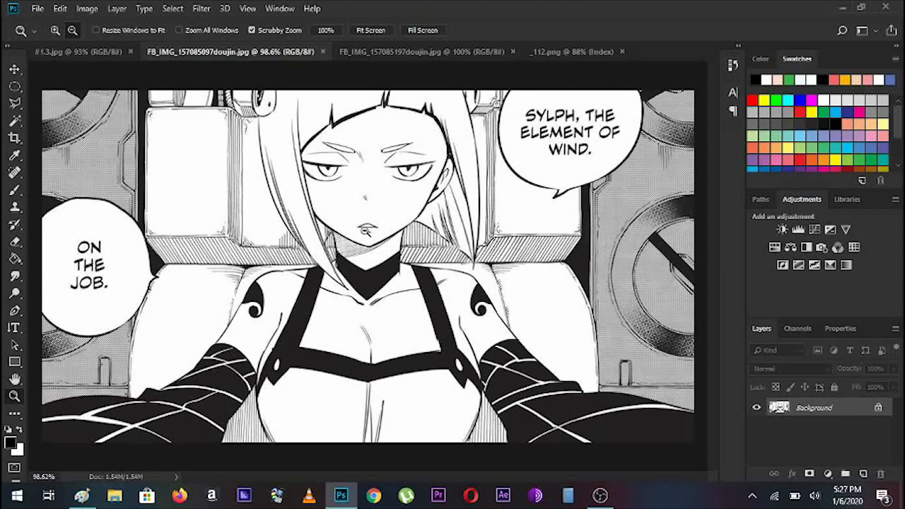
drag(347, 251, 449, 289)
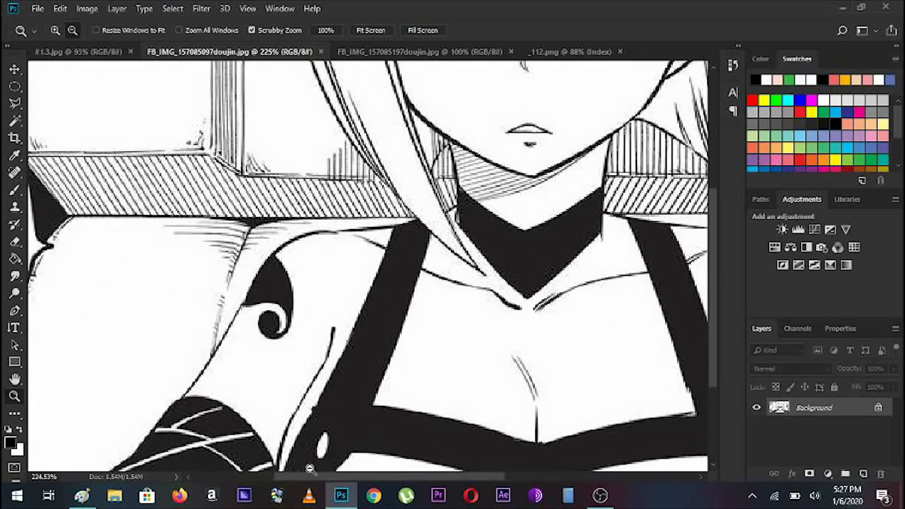
drag(317, 478, 348, 471)
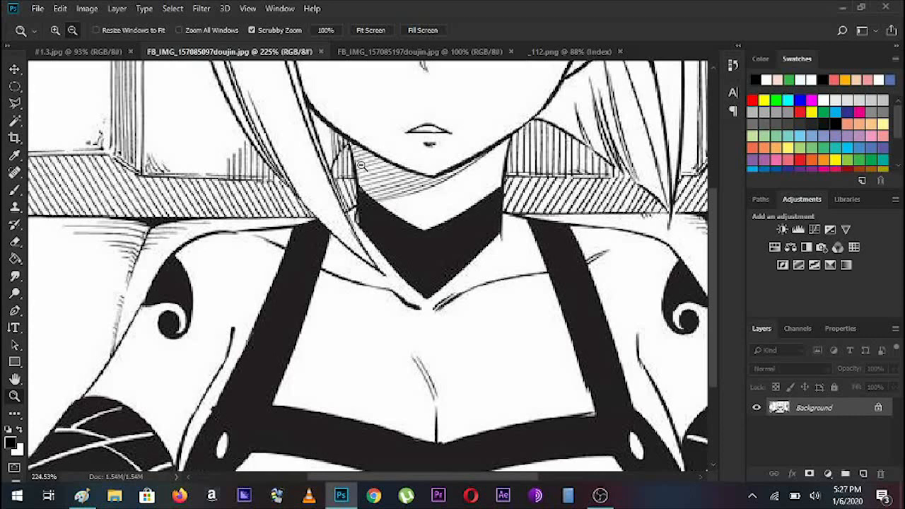
click(550, 53)
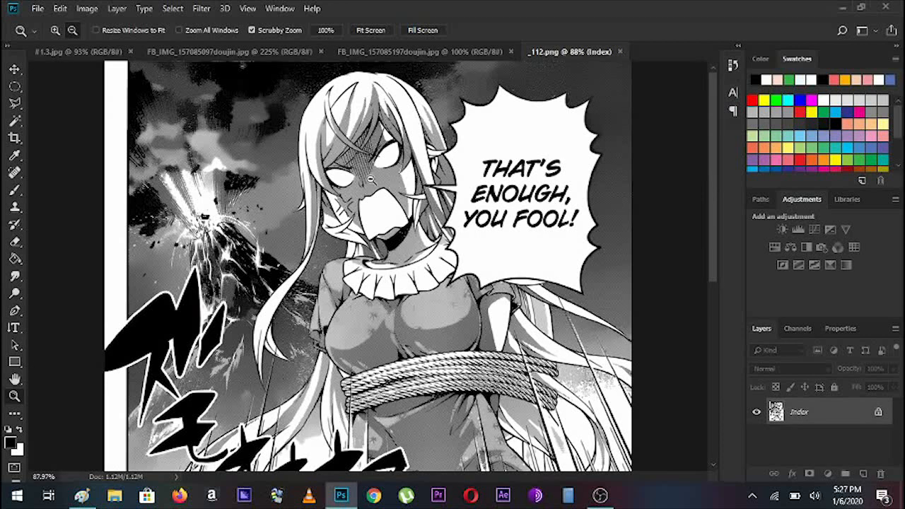
mouse_move(379, 177)
mouse_down()
mouse_move(393, 182)
mouse_move(385, 183)
mouse_up()
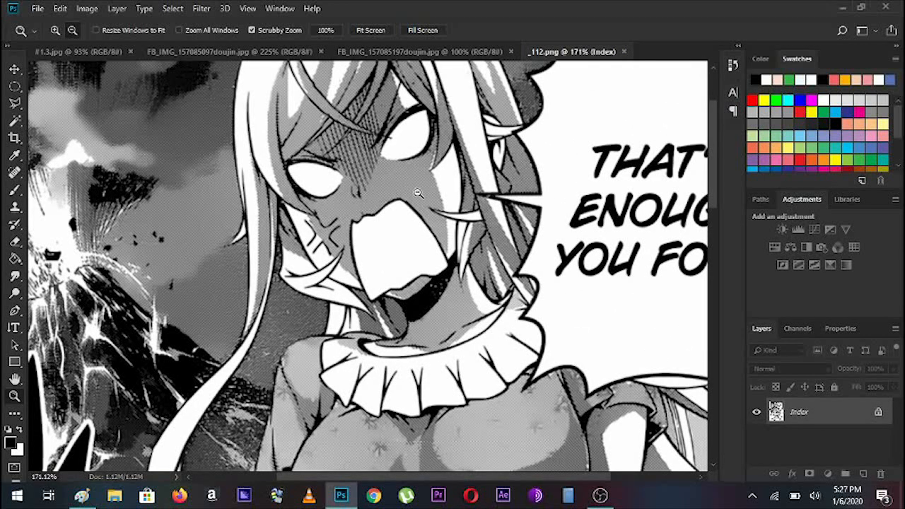
drag(417, 193, 388, 193)
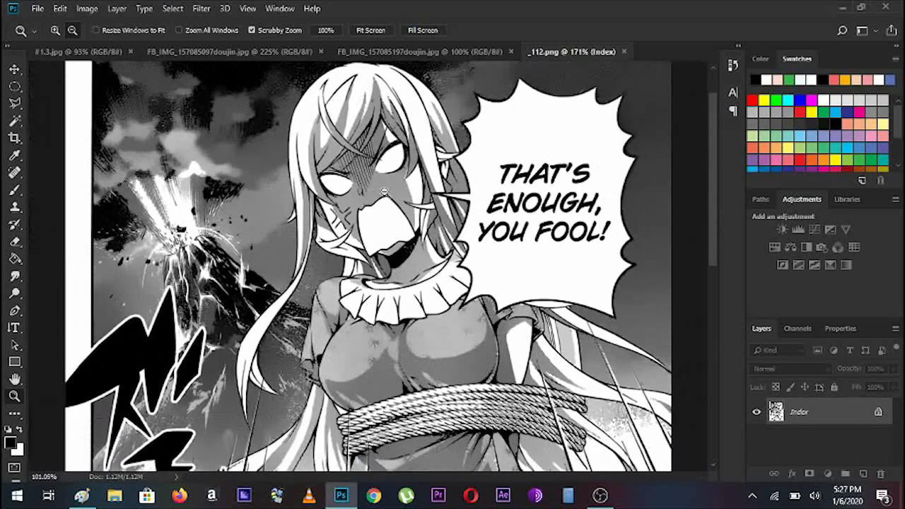
Step: Compare the hatched neck shadow on the uncoloured Sylph page with the dotted shading on the coloured version up close
click(227, 56)
drag(403, 200, 364, 200)
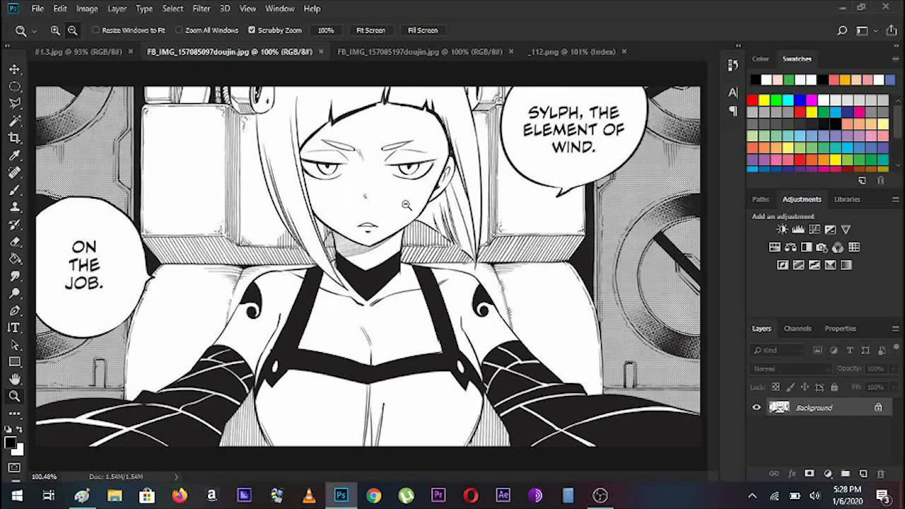
drag(350, 198, 382, 203)
click(361, 54)
drag(338, 218, 390, 217)
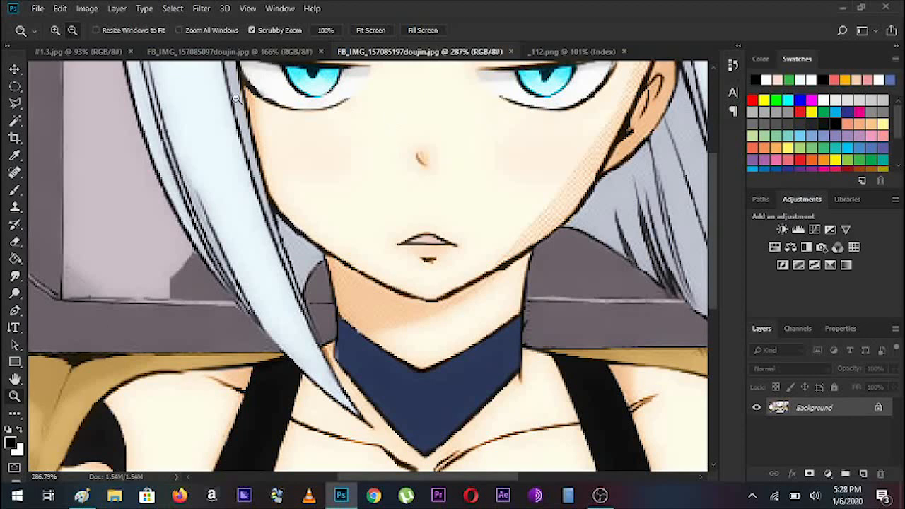
click(209, 52)
drag(377, 306, 415, 315)
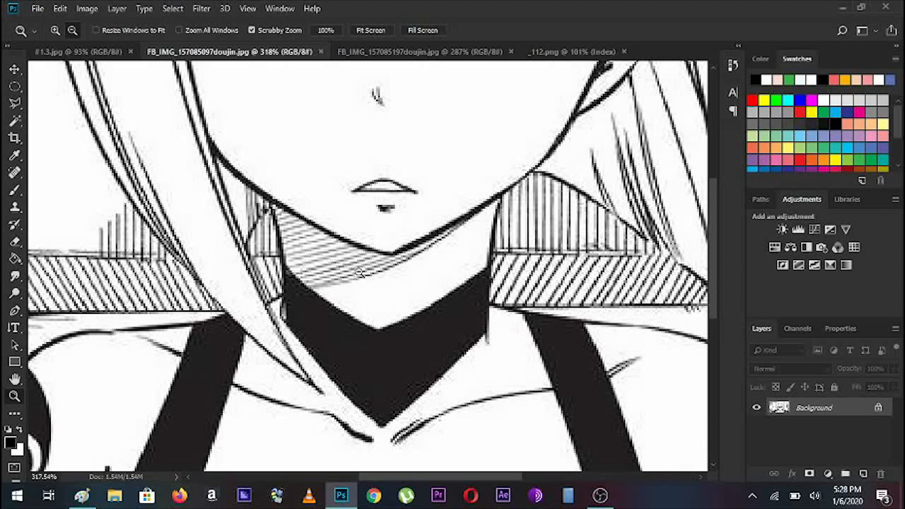
click(414, 52)
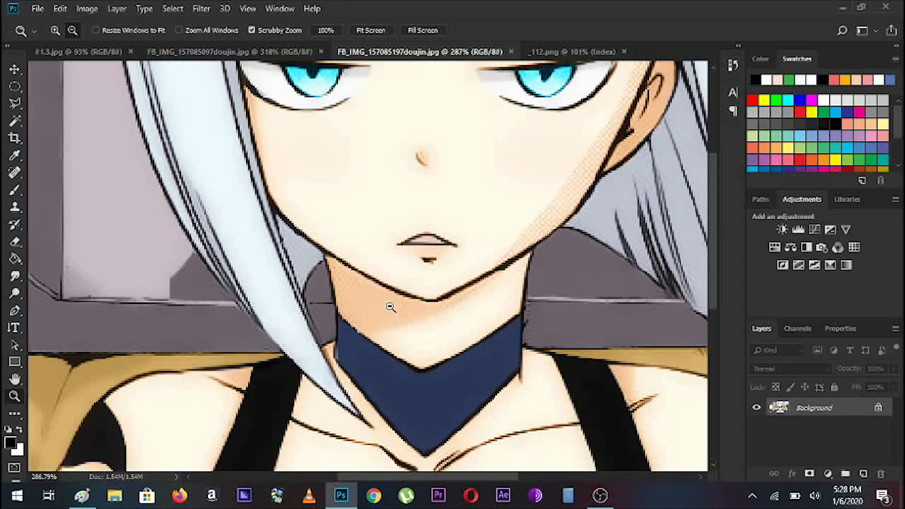
click(188, 53)
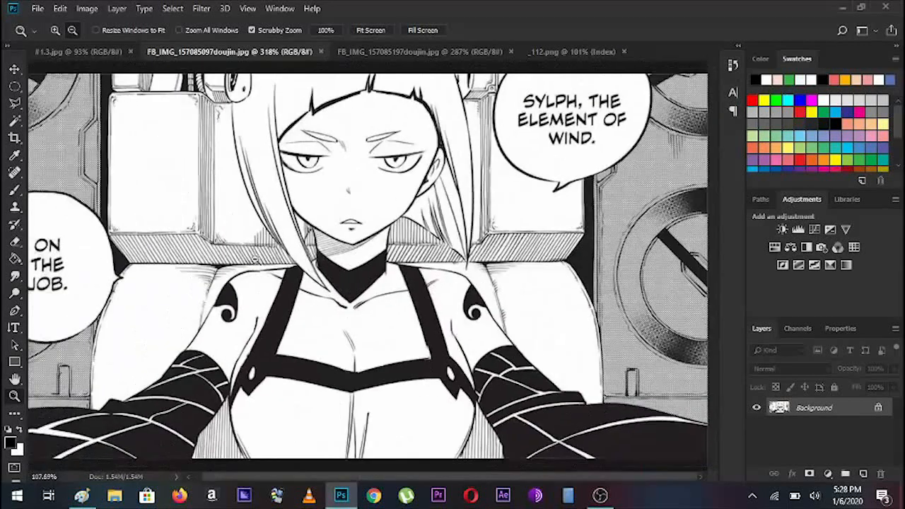
mouse_move(255, 260)
mouse_down()
mouse_move(240, 260)
mouse_move(261, 260)
mouse_up()
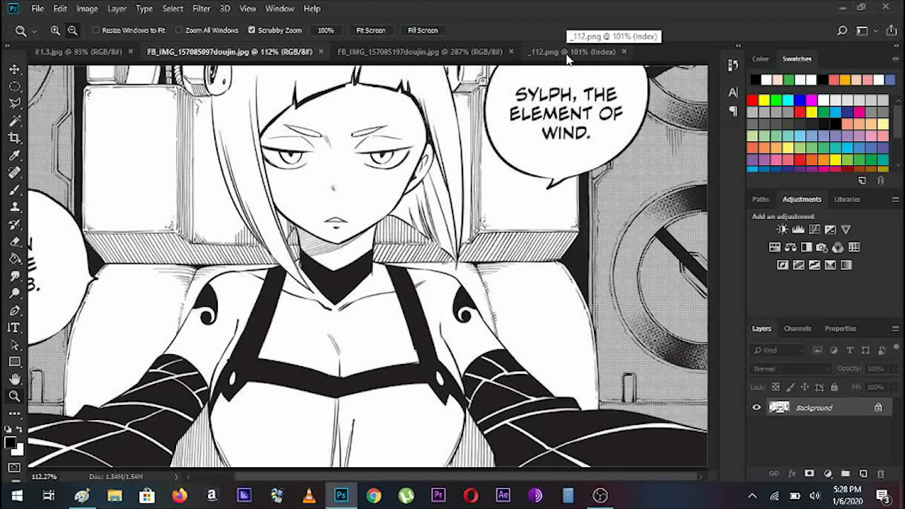
Step: Define a pattern from a rectangular selection of the grey dotted tone on the screaming character's face in _112.png
click(568, 53)
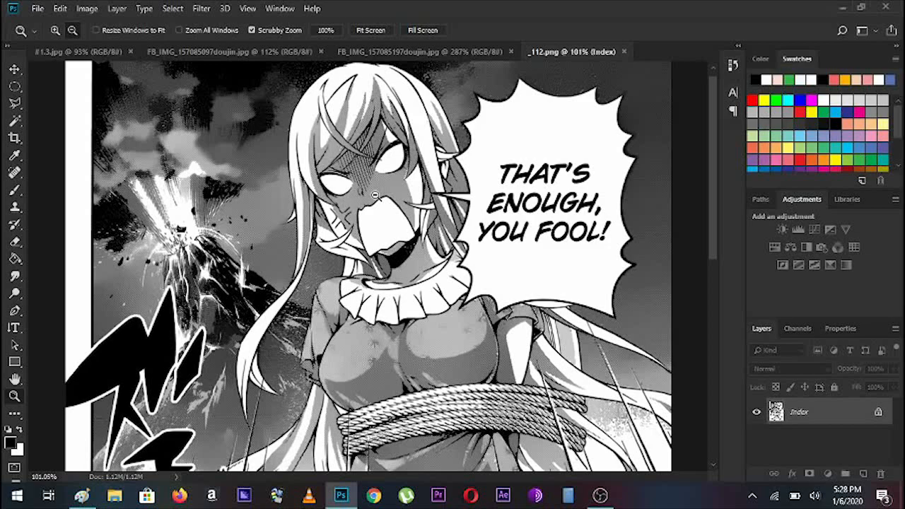
drag(364, 180, 525, 170)
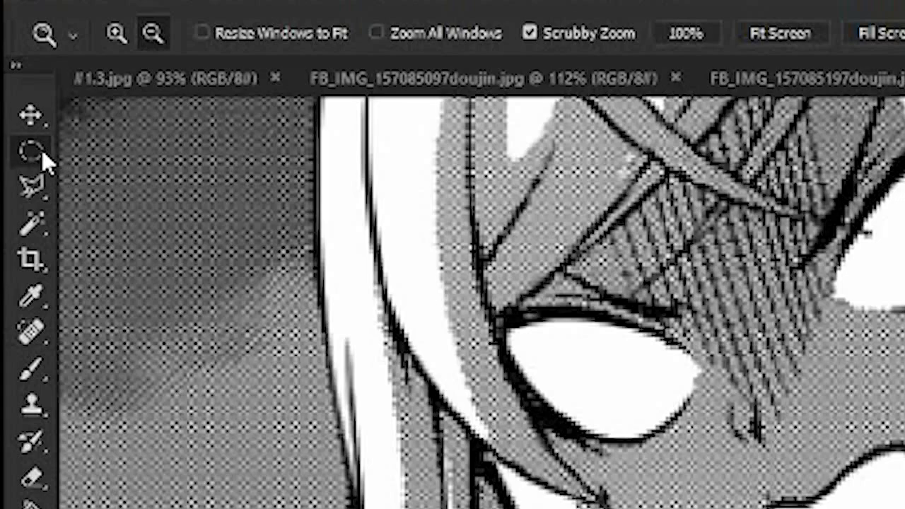
click(42, 150)
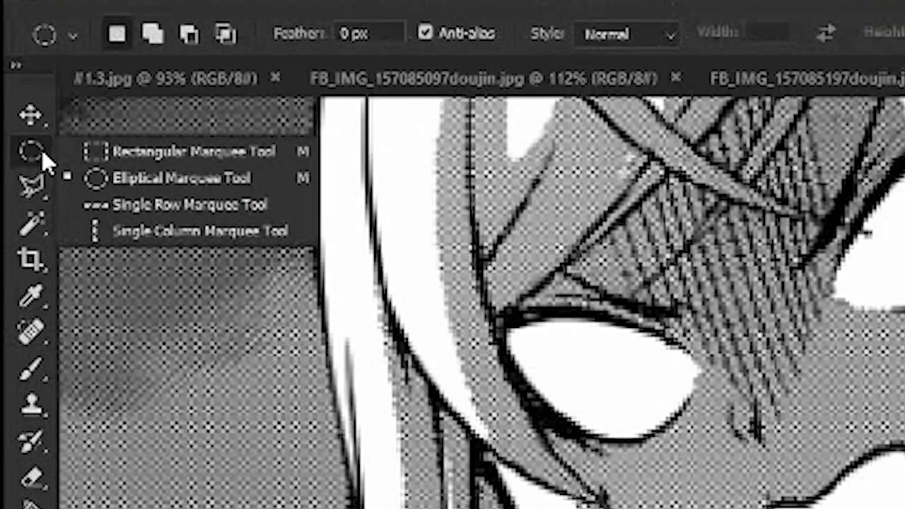
click(154, 151)
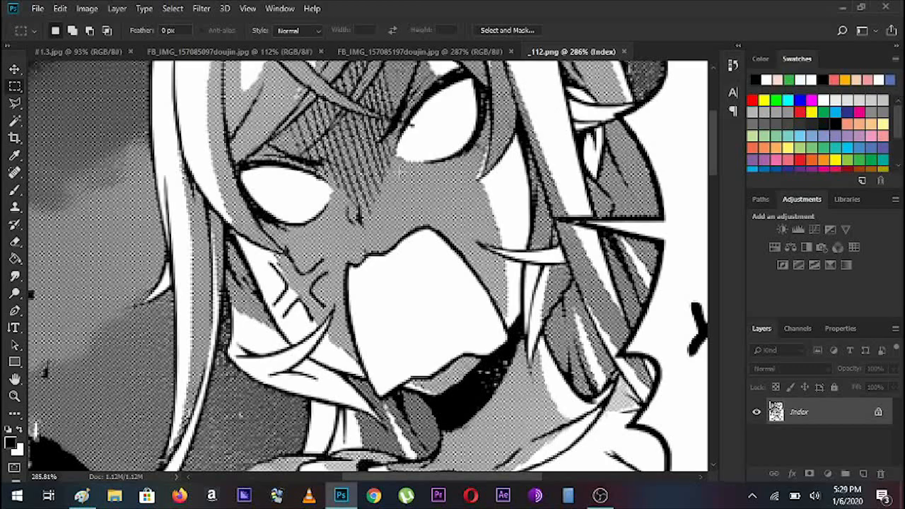
drag(401, 172, 468, 222)
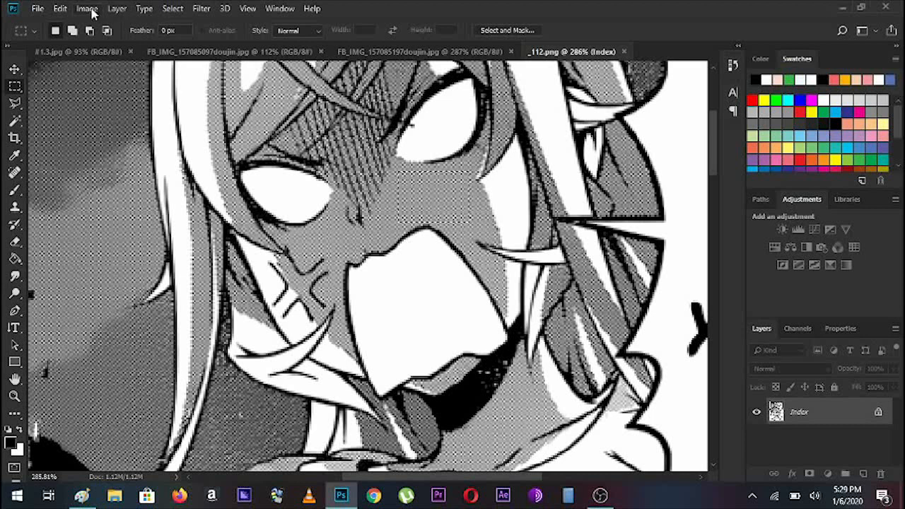
click(61, 8)
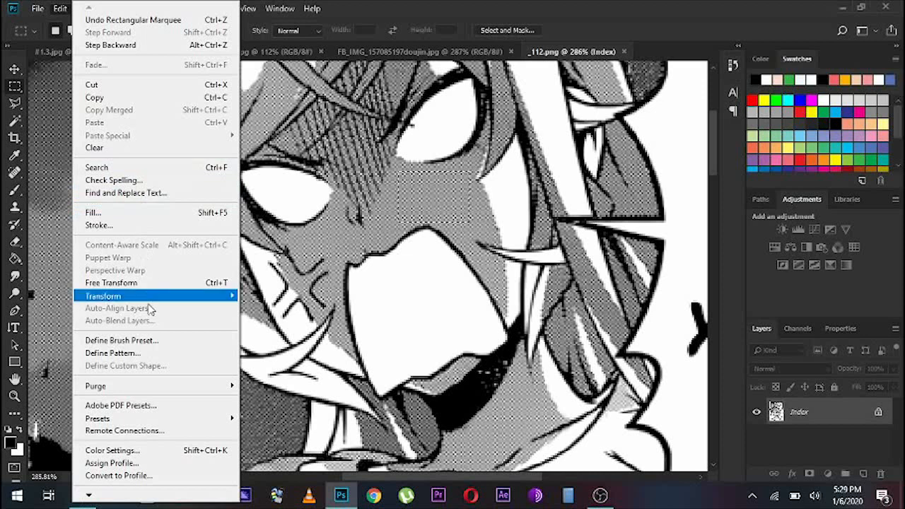
click(131, 353)
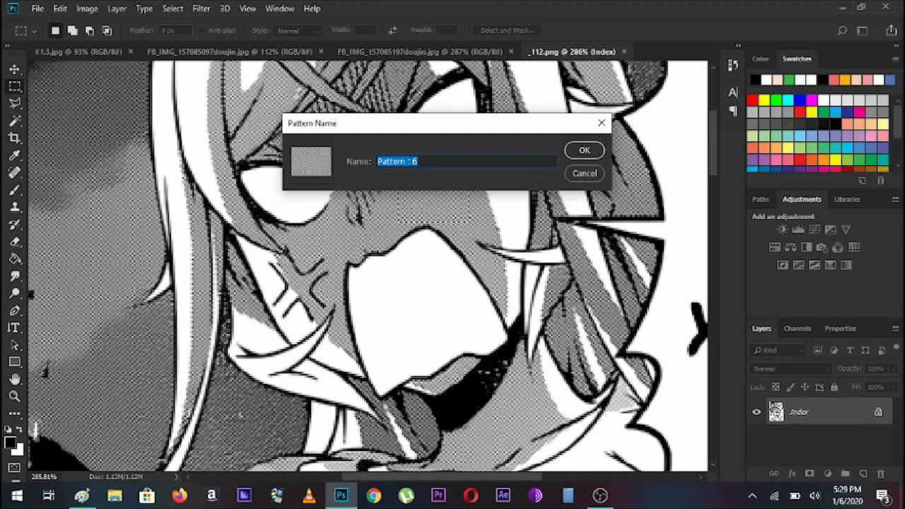
click(593, 152)
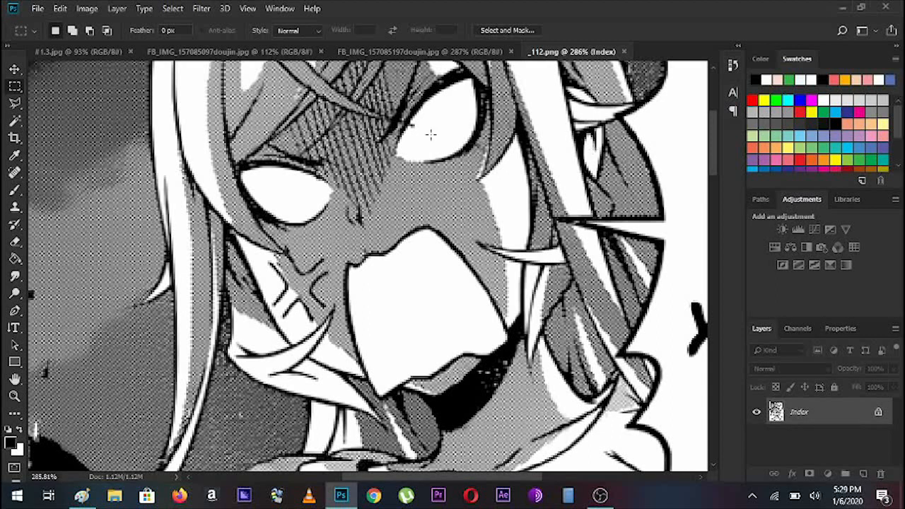
Step: Outline the hatched shadow under the chin on the uncoloured Sylph page with the Polygonal Lasso
click(229, 53)
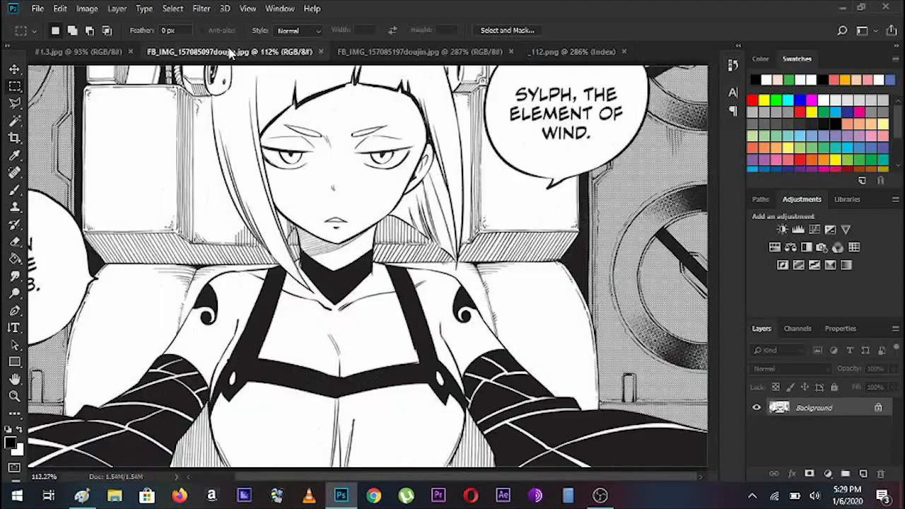
click(15, 396)
drag(277, 235, 348, 235)
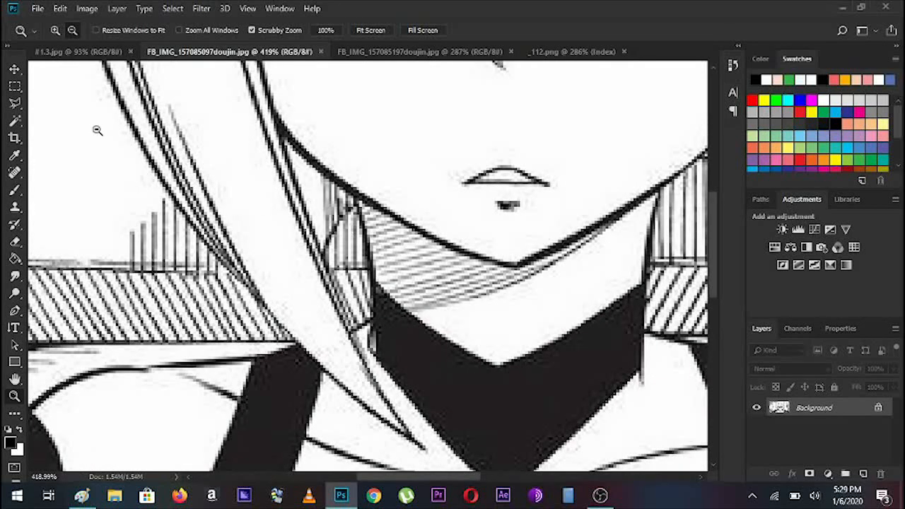
click(10, 104)
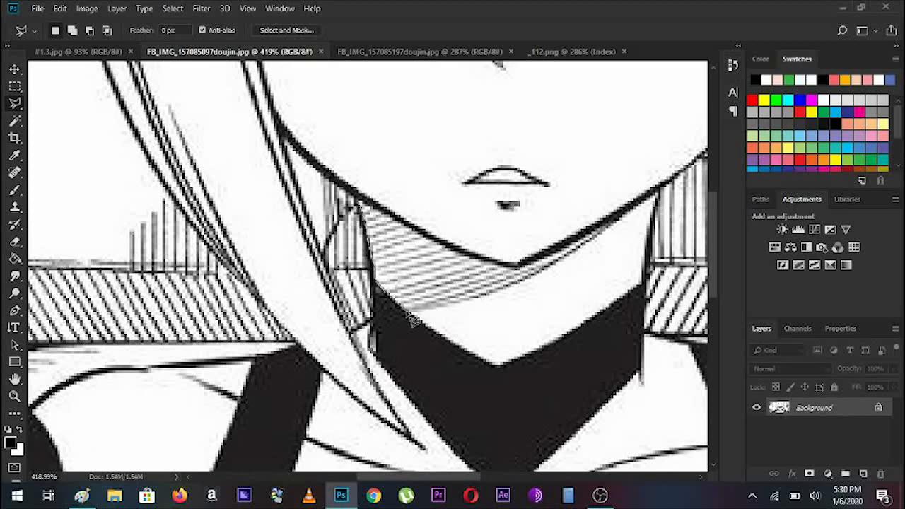
click(449, 307)
click(470, 303)
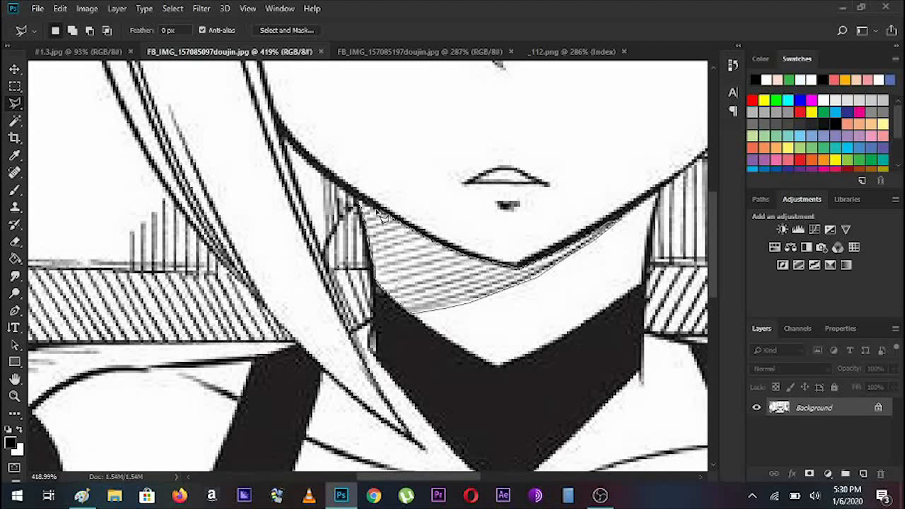
click(364, 207)
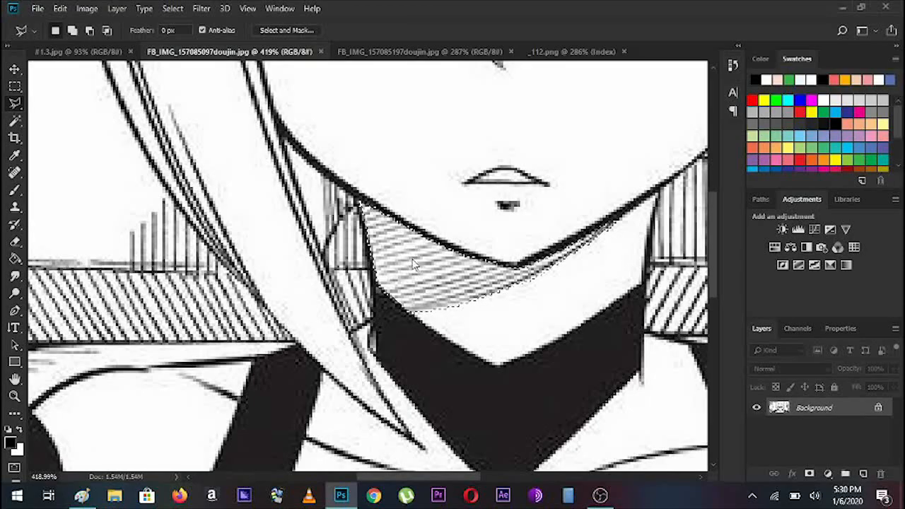
Step: Fill the selected neck shadow with the light dotted custom pattern
right_click(413, 263)
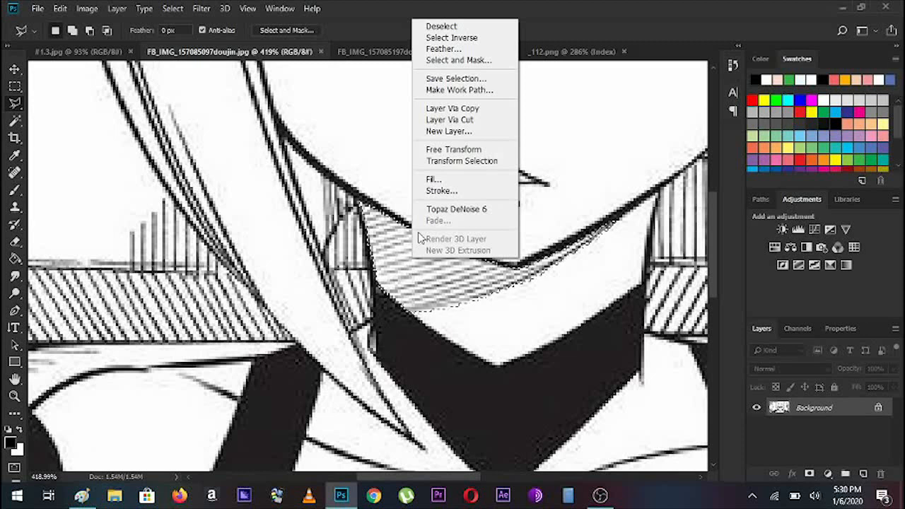
click(436, 181)
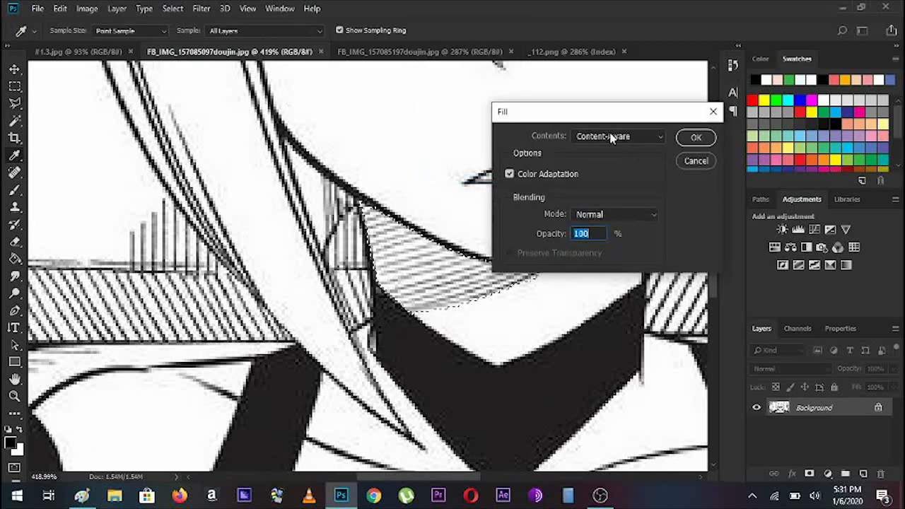
click(610, 136)
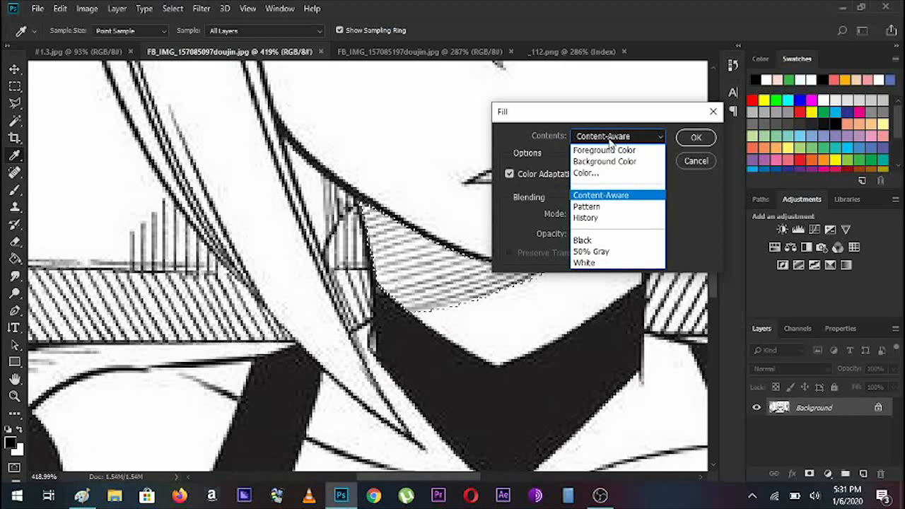
click(603, 207)
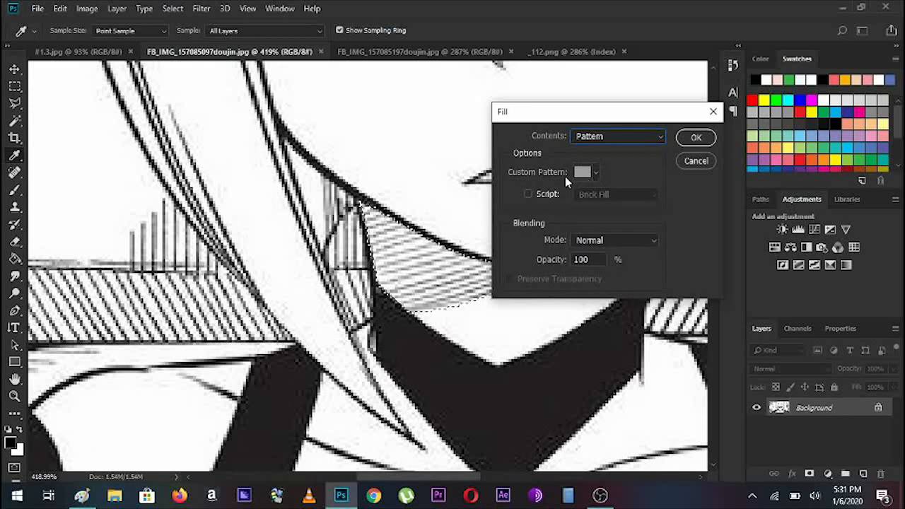
click(596, 172)
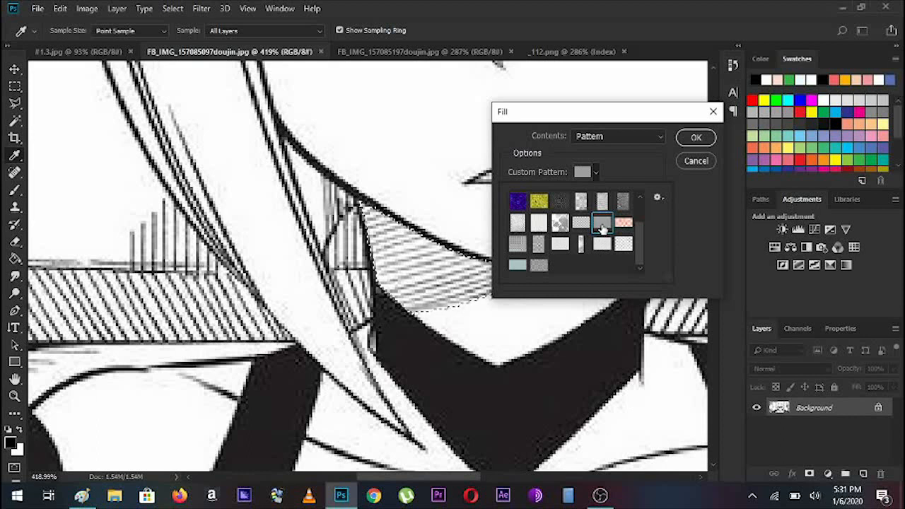
click(602, 244)
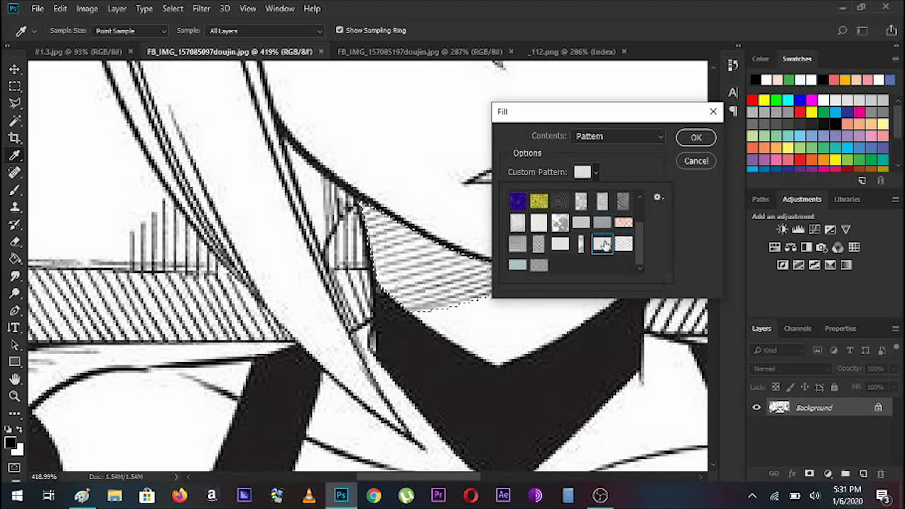
click(695, 139)
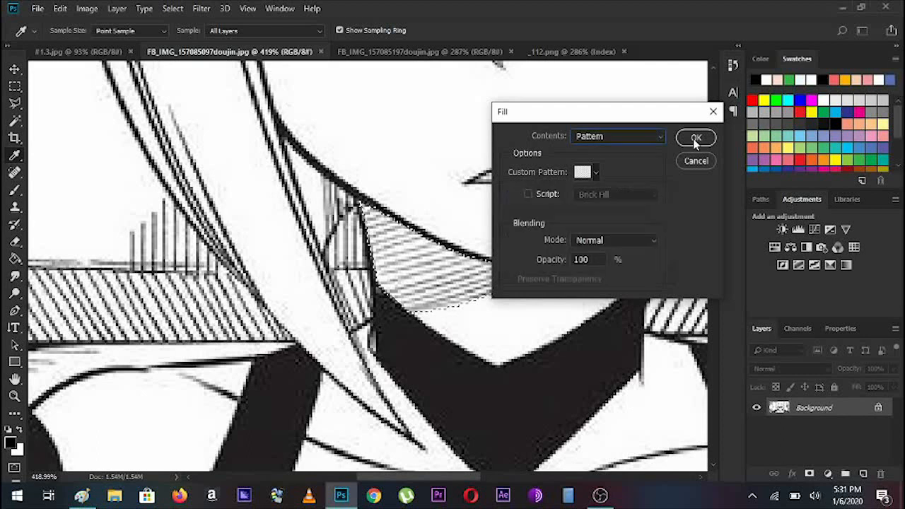
click(696, 138)
key(l)
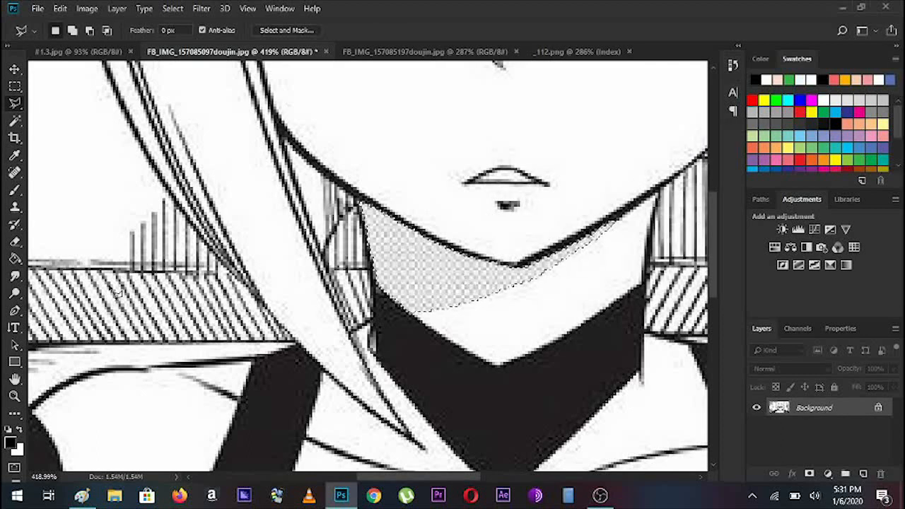
Step: Add an empty layer above the Background and outline the hair section behind the ear with the Polygonal Lasso
click(15, 397)
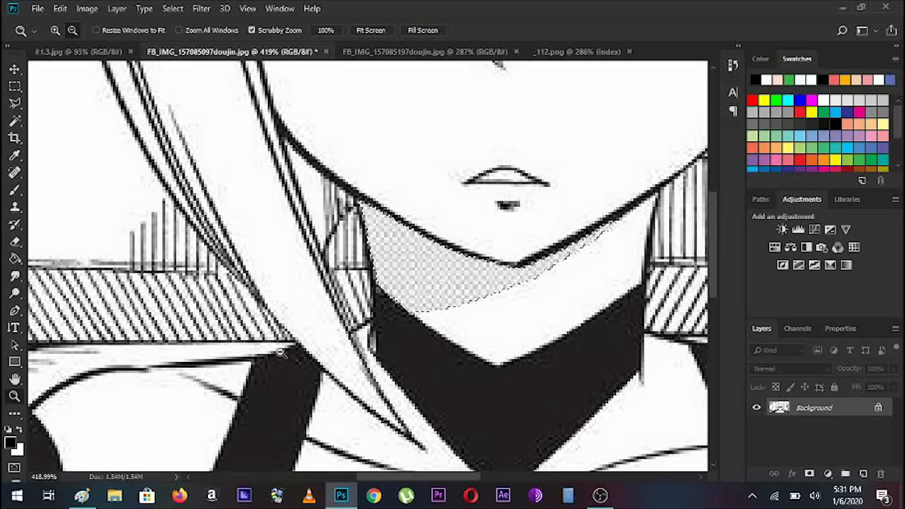
drag(288, 352, 218, 361)
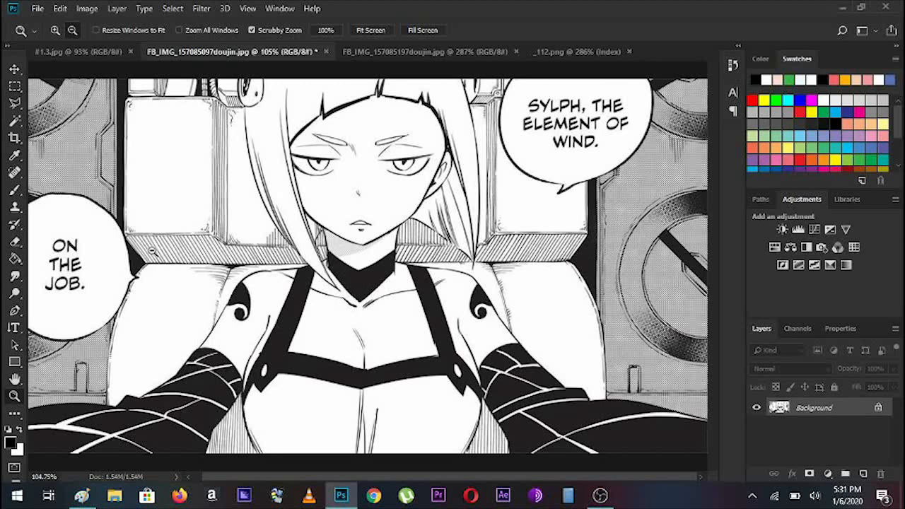
drag(377, 251, 417, 256)
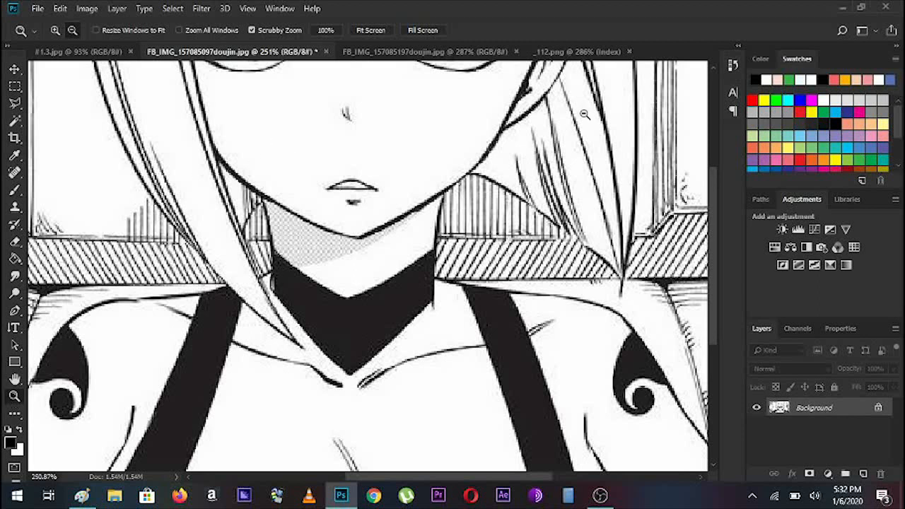
drag(497, 160, 432, 181)
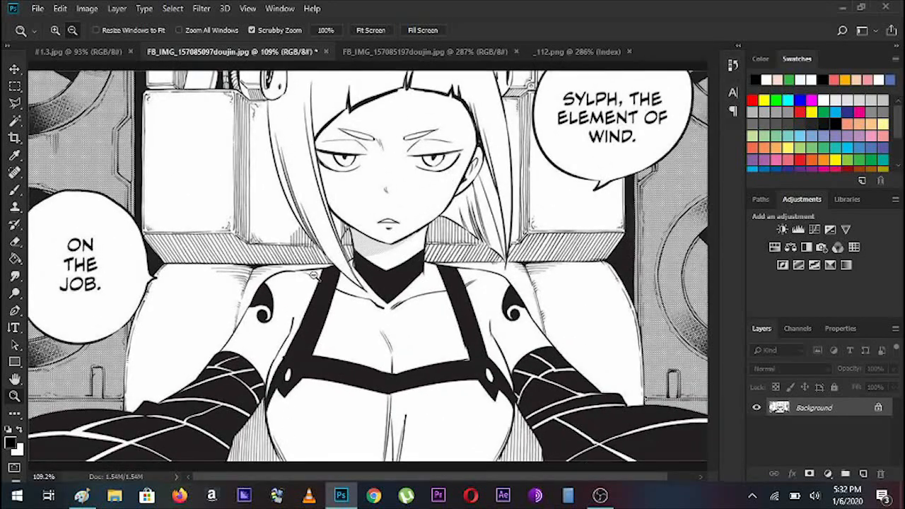
drag(385, 121, 420, 149)
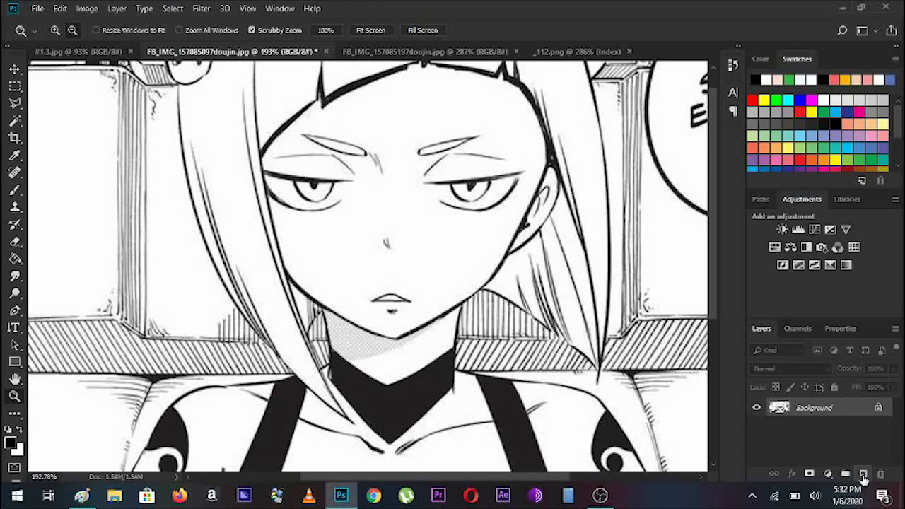
click(864, 475)
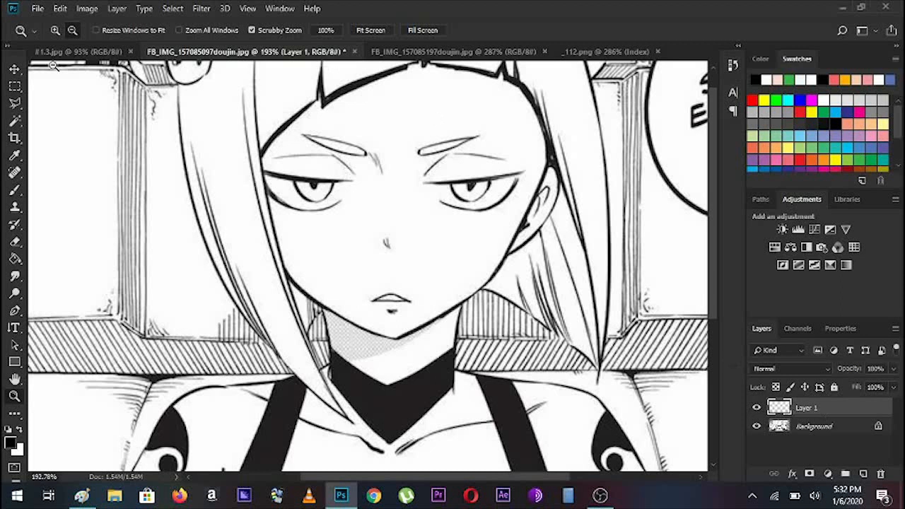
click(15, 103)
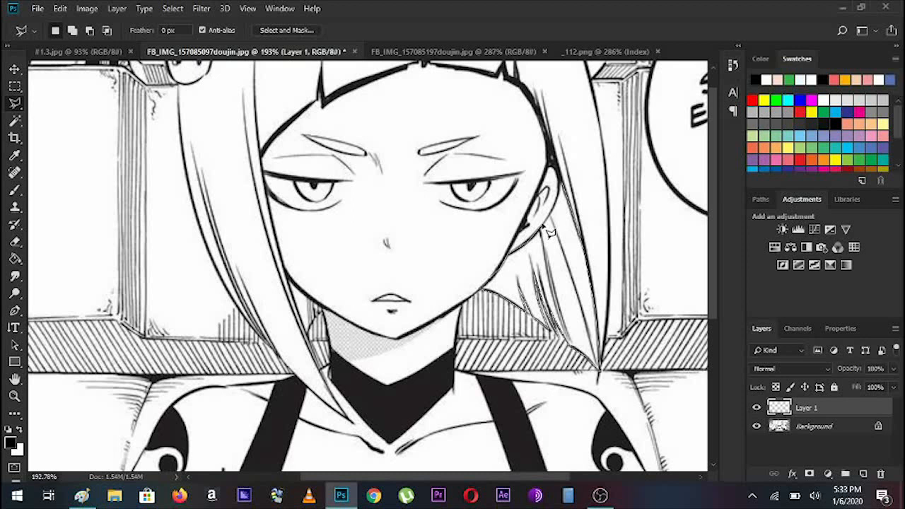
click(566, 189)
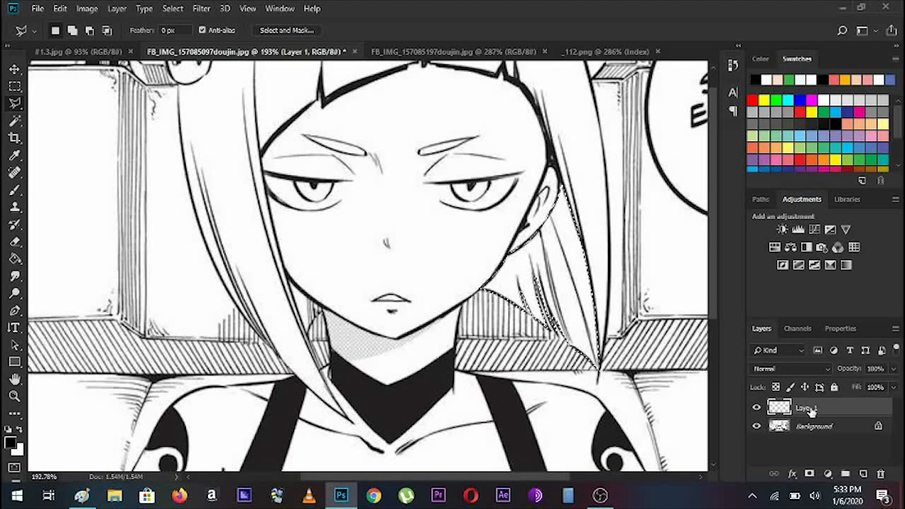
Step: Set Layer 1 to Multiply blending, fill the outlined hair section behind the ear with the light dotted custom pattern, and deselect
click(790, 371)
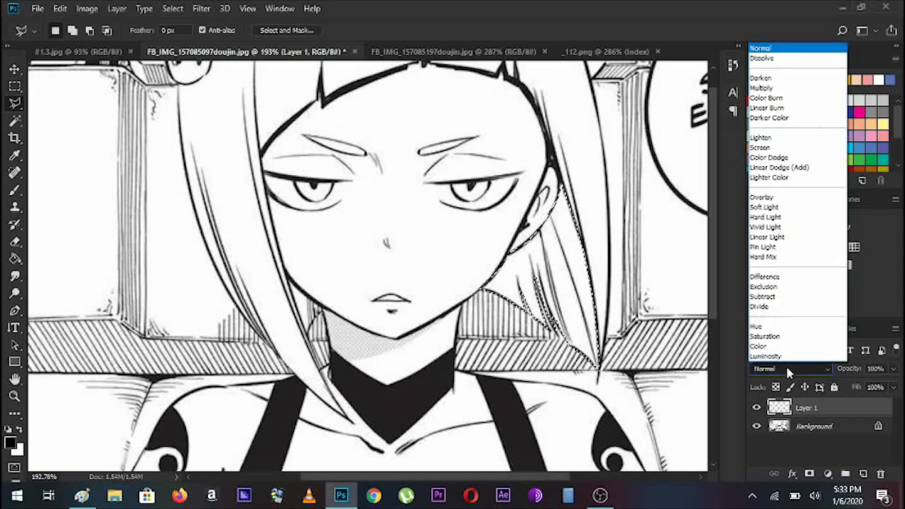
click(763, 89)
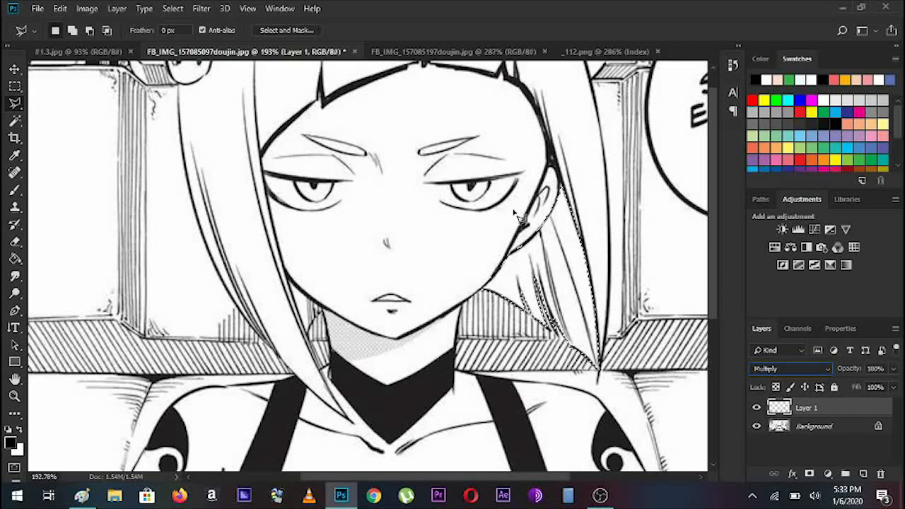
right_click(550, 257)
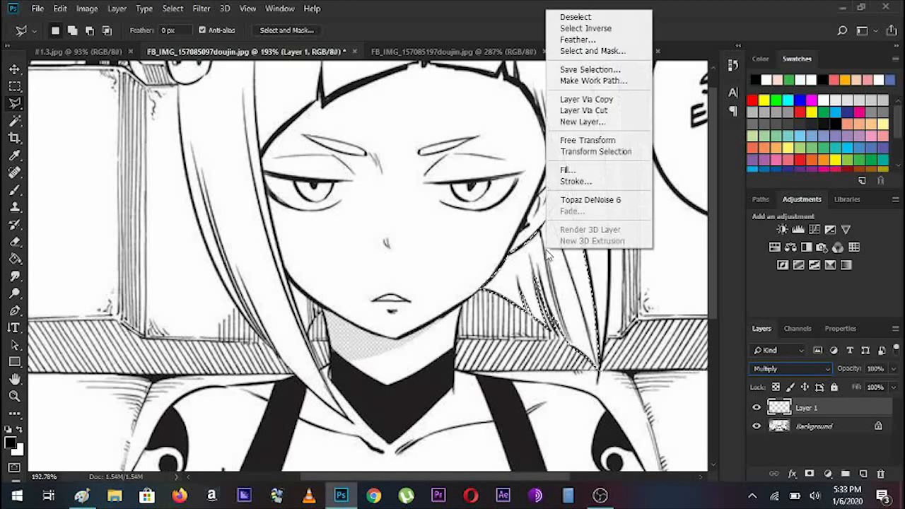
click(566, 172)
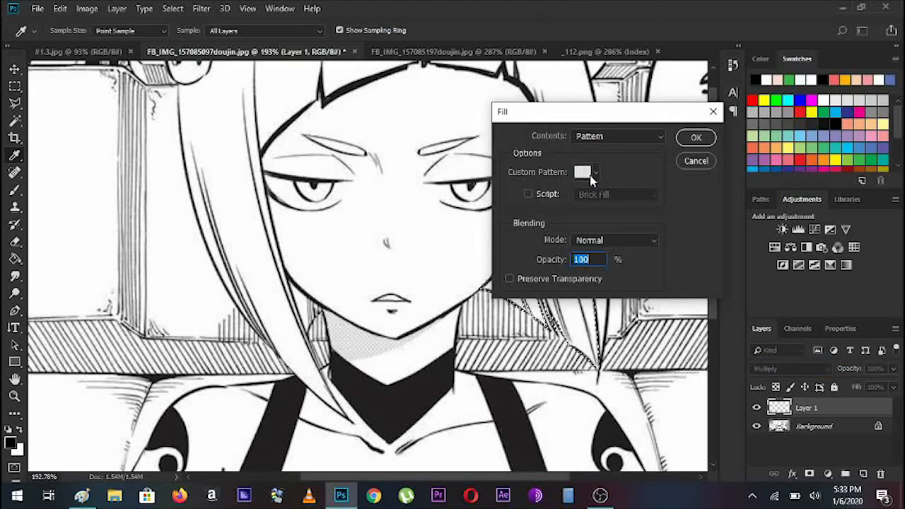
click(694, 138)
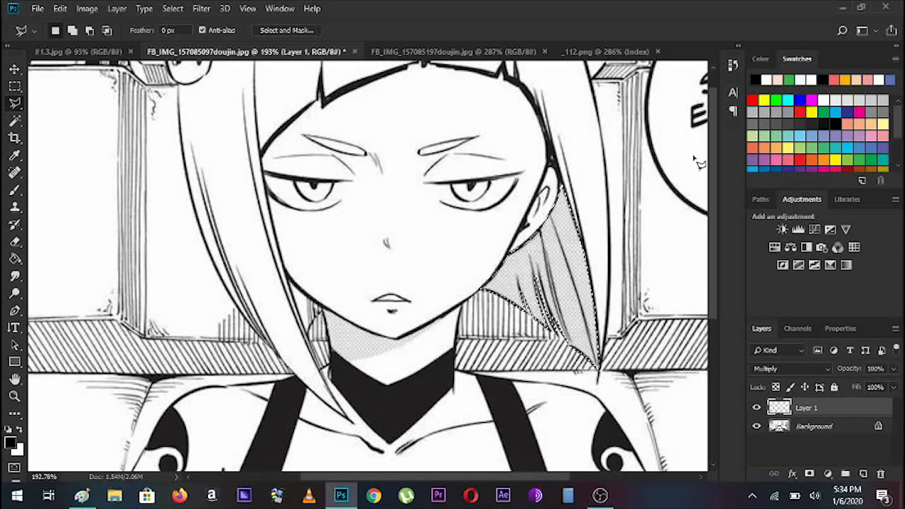
key(ctrl+d)
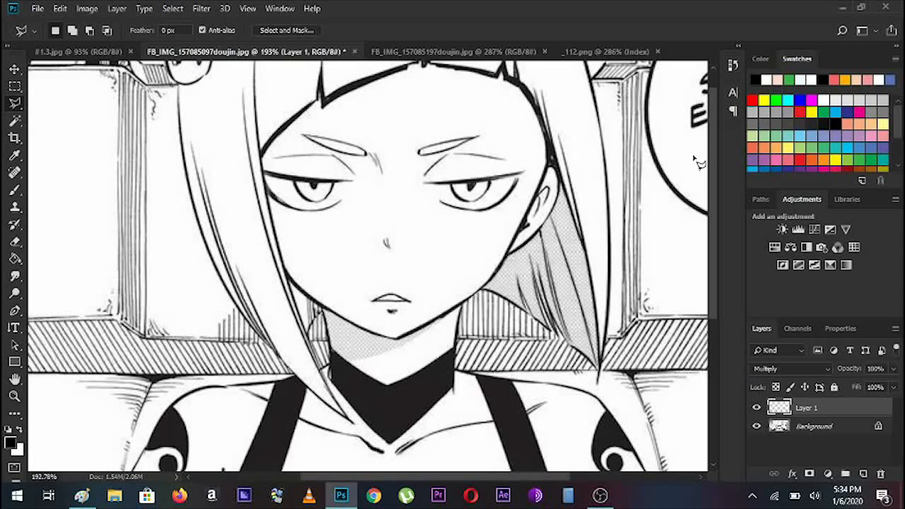
Step: Outline the small strip of back hair between the long front lock and the neck, and fill it with the light dotted pattern
click(14, 396)
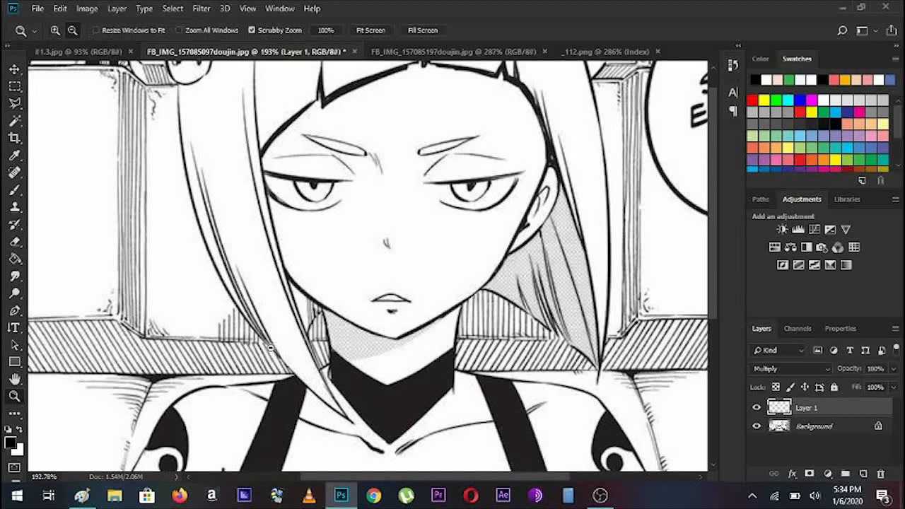
drag(584, 304, 542, 304)
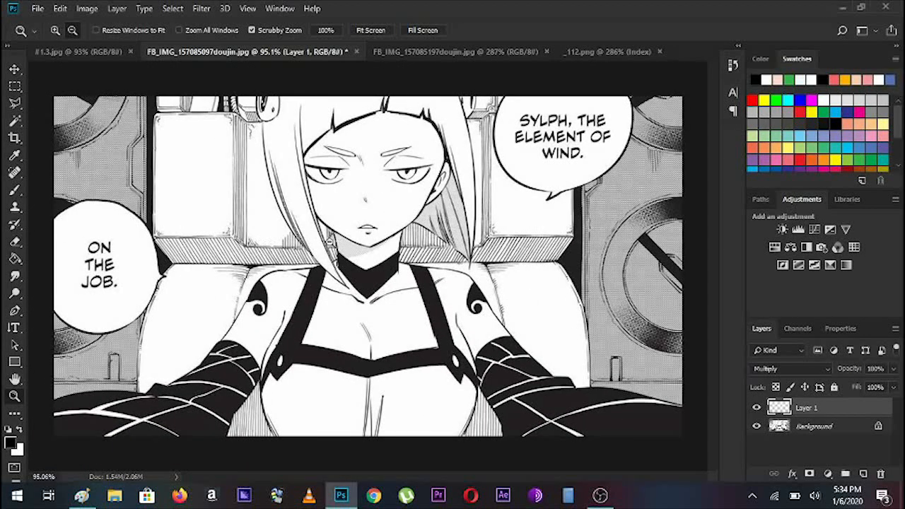
drag(330, 243, 384, 254)
click(15, 102)
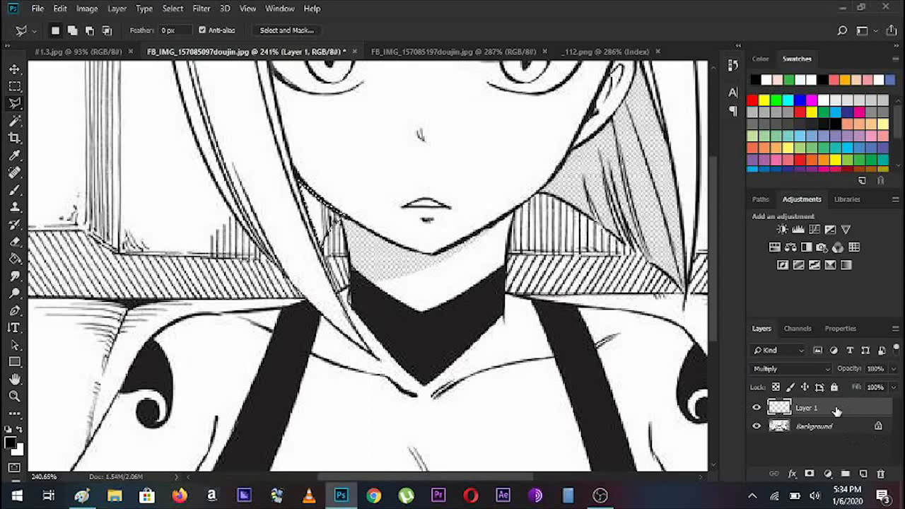
right_click(311, 209)
click(367, 365)
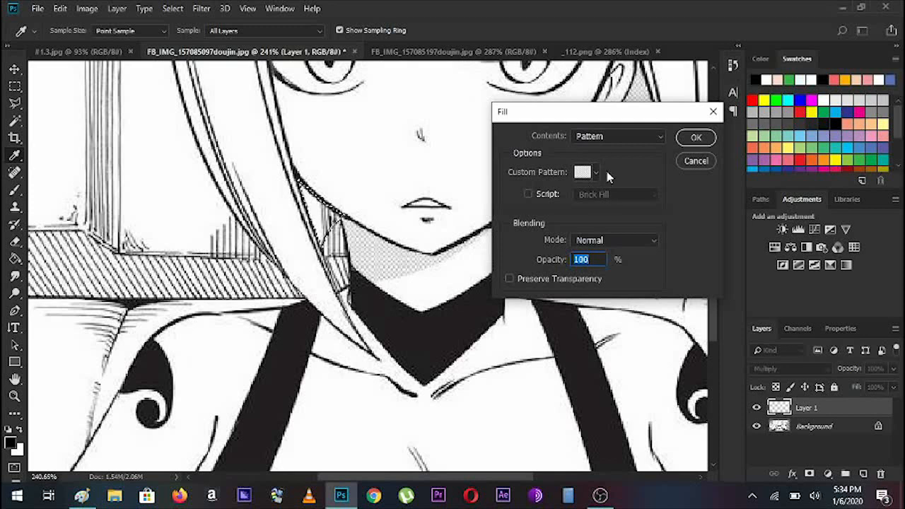
click(691, 139)
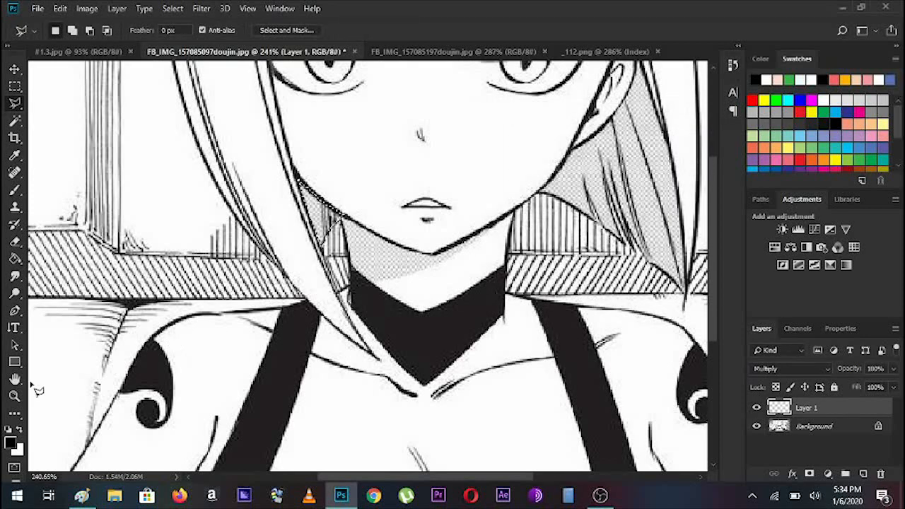
Step: Try to outline the hatched underside of the seat block beside the hair and fill it with the dotted pattern on Layer 1
click(14, 396)
mouse_move(341, 297)
mouse_down()
mouse_move(390, 288)
mouse_move(333, 290)
mouse_up()
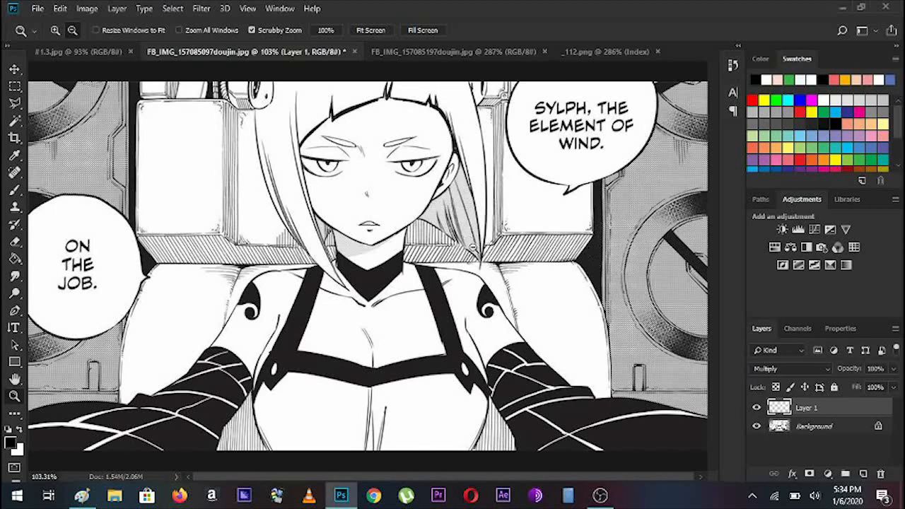
scroll(460, 239, up, 3)
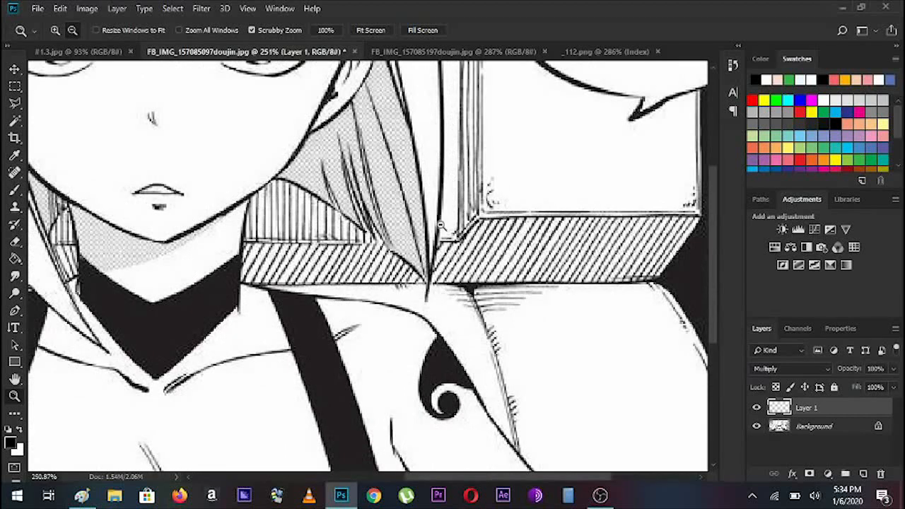
click(831, 431)
click(832, 433)
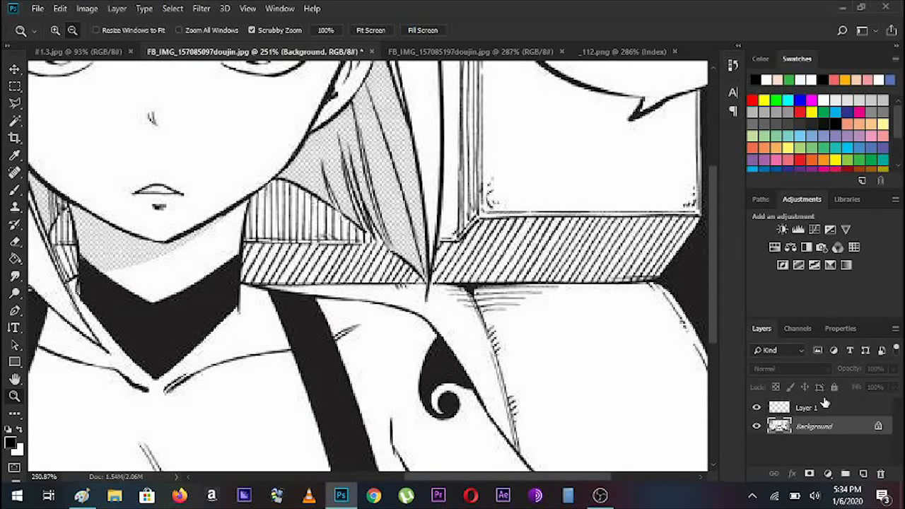
click(818, 411)
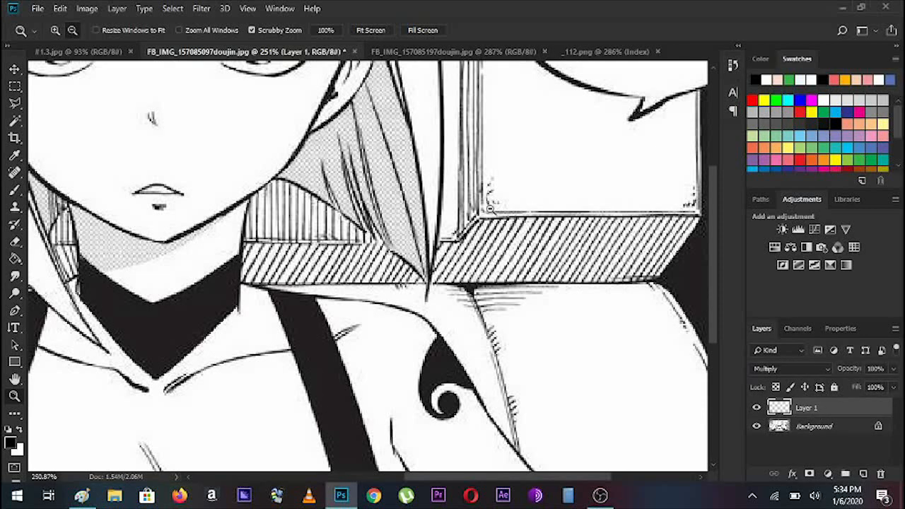
click(14, 102)
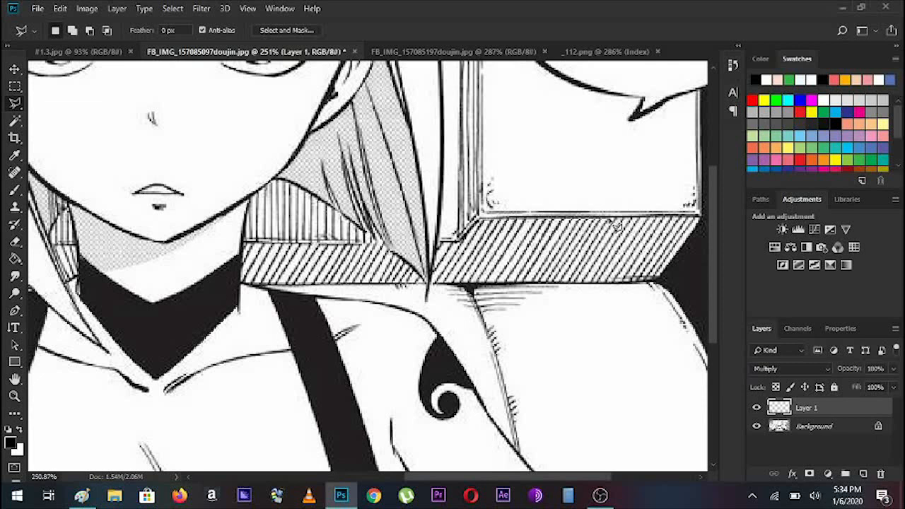
scroll(621, 225, right, 2)
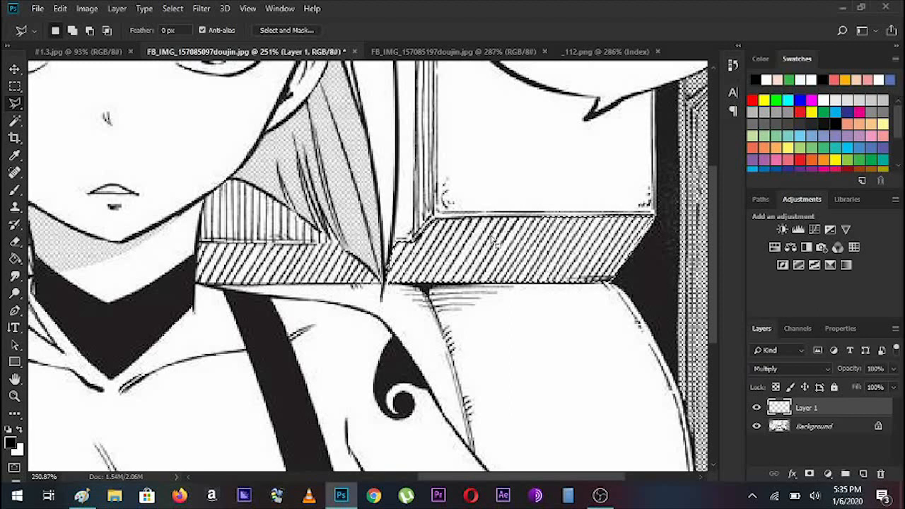
right_click(492, 240)
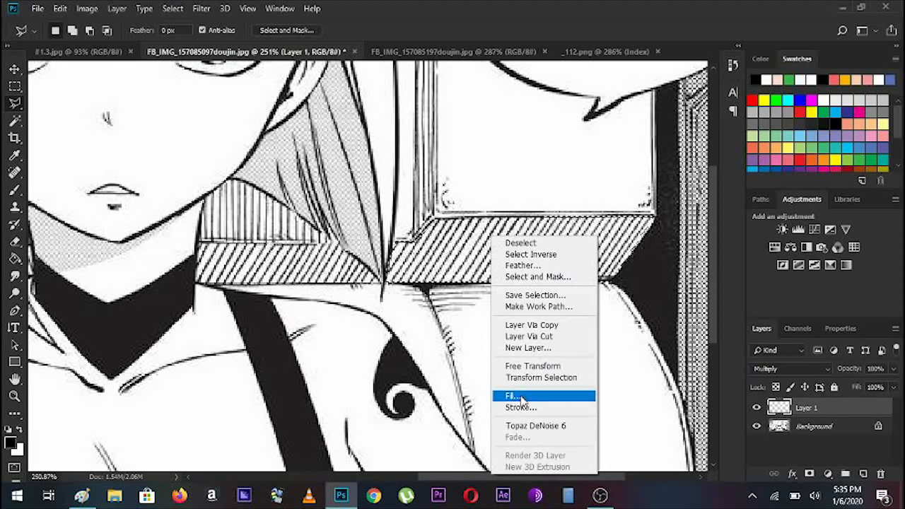
click(513, 396)
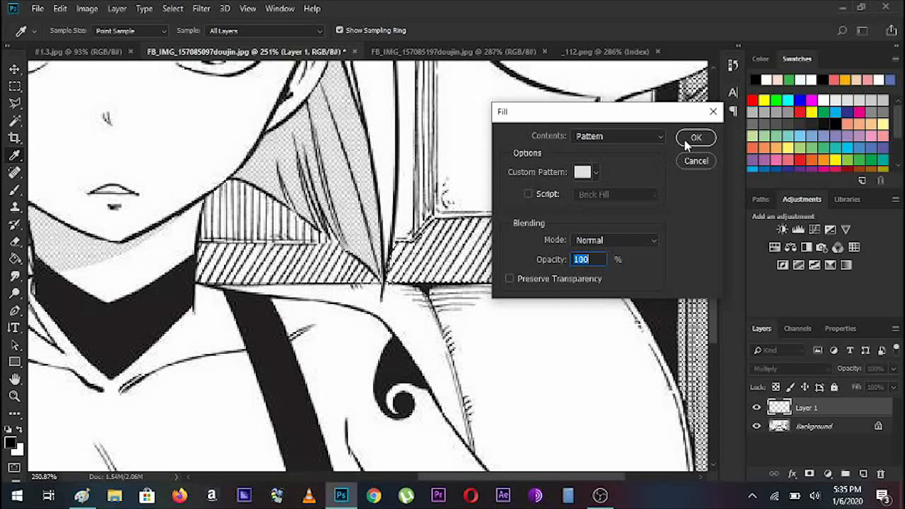
click(693, 137)
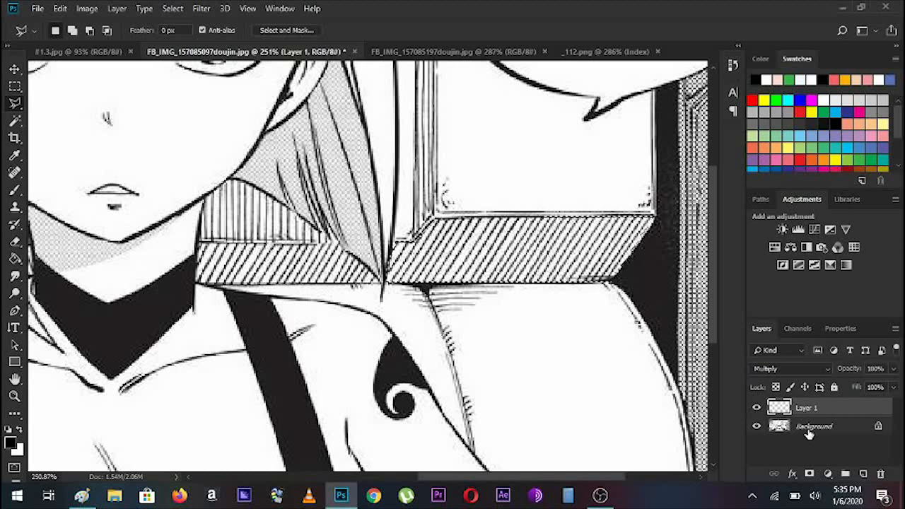
Step: Try to fill the same hatched seat underside with the dotted pattern on the Background layer
click(804, 427)
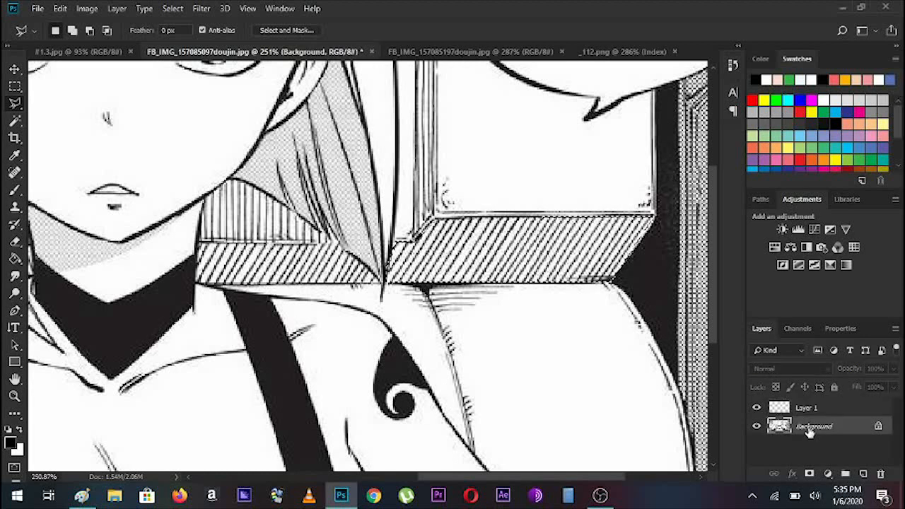
right_click(545, 237)
click(570, 174)
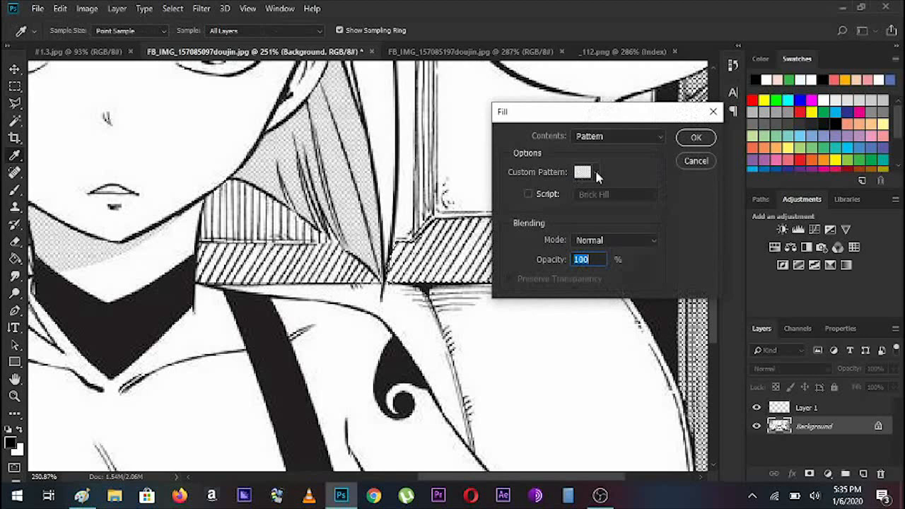
click(696, 137)
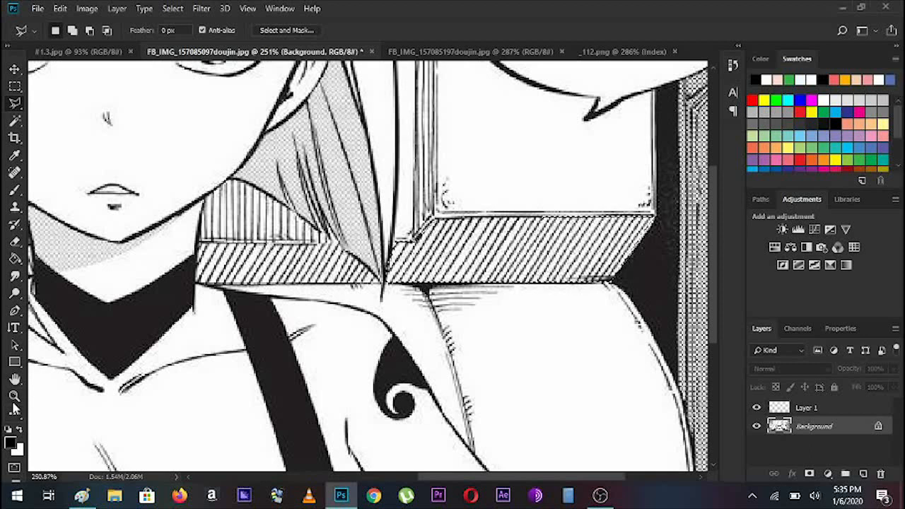
Step: On Layer 1, outline the iris of the eye beside the long front lock with the Polygonal Lasso, leaving out the wedge below the pupil
click(16, 398)
drag(247, 308, 195, 294)
drag(364, 245, 431, 256)
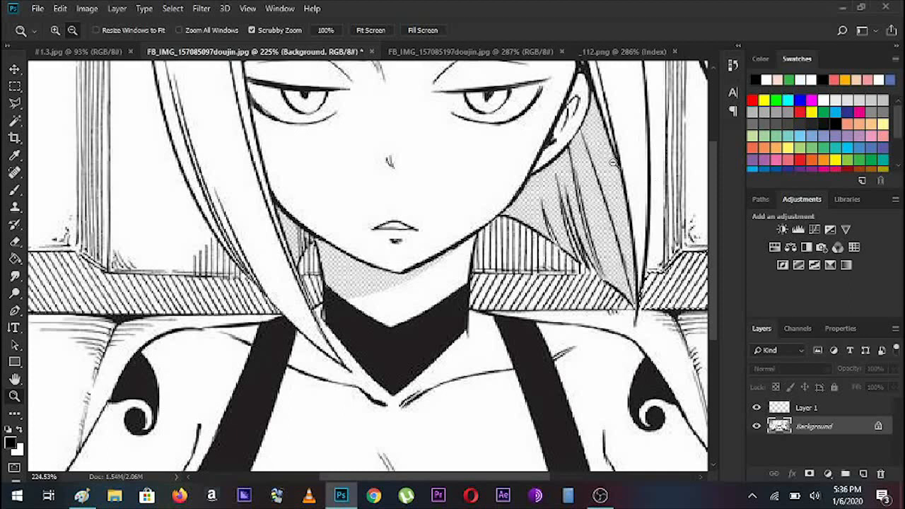
drag(352, 148, 353, 168)
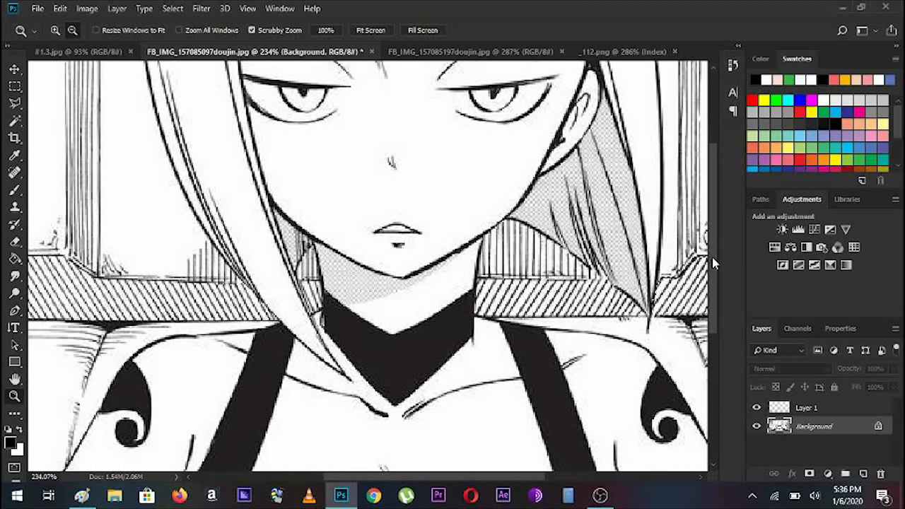
drag(712, 257, 707, 203)
drag(391, 235, 438, 239)
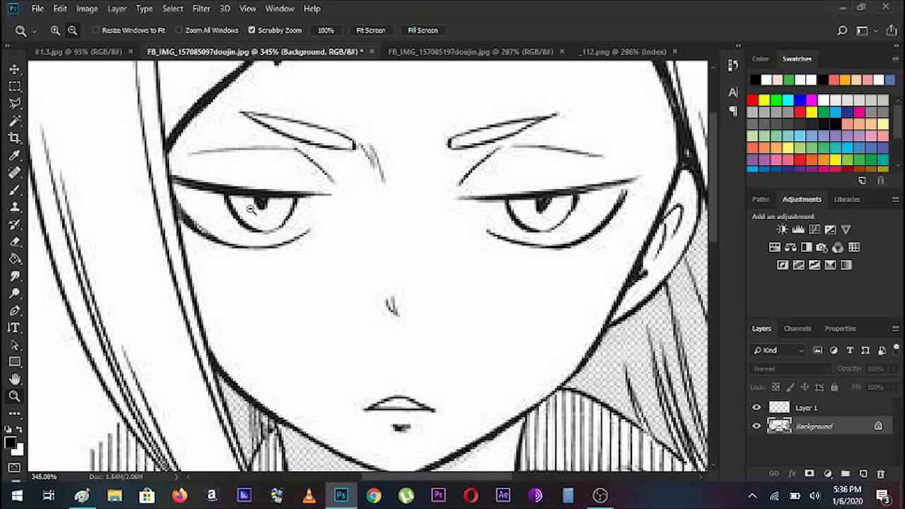
click(833, 410)
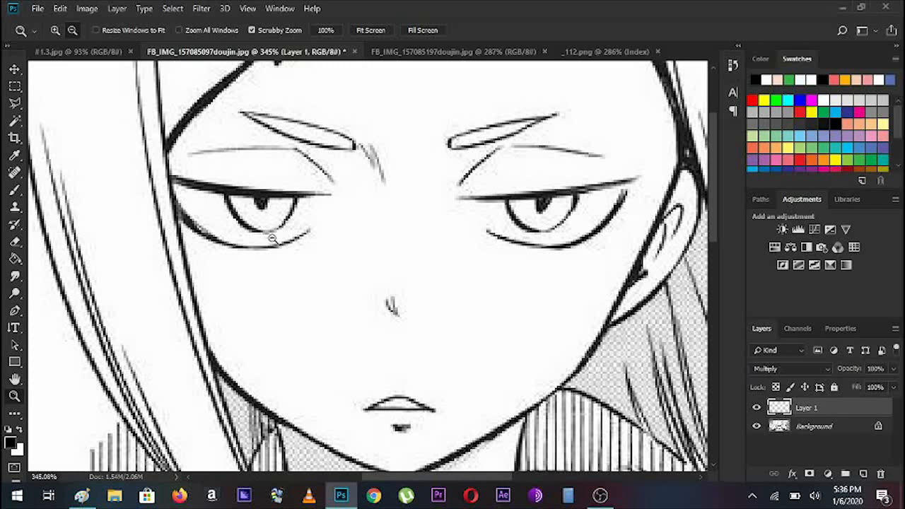
click(14, 102)
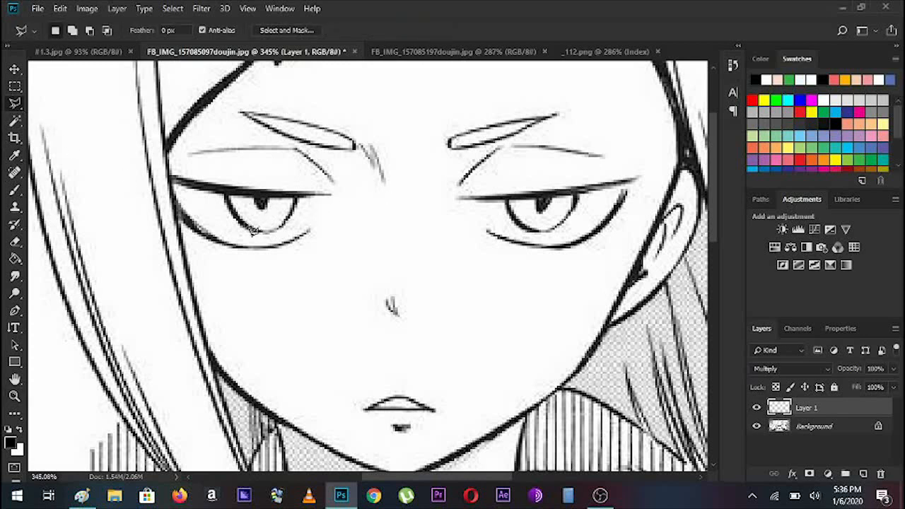
click(244, 219)
click(261, 204)
click(290, 218)
click(292, 197)
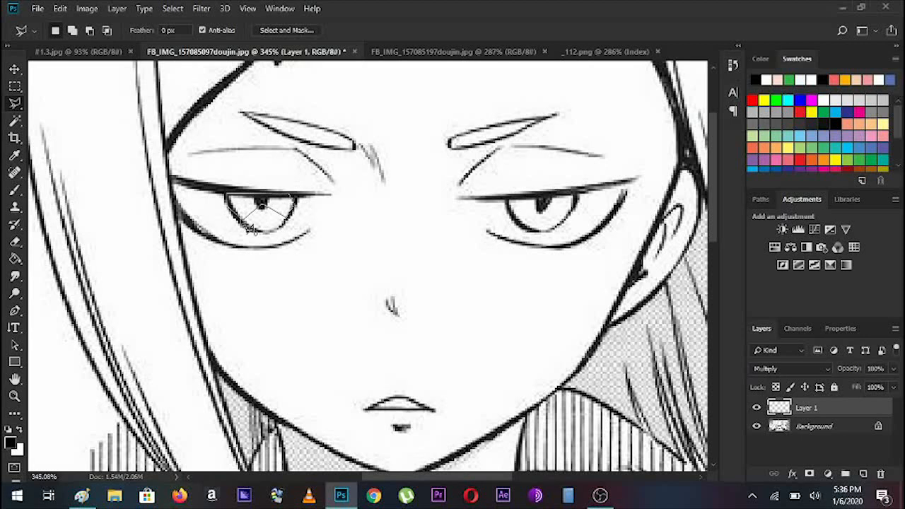
double_click(246, 224)
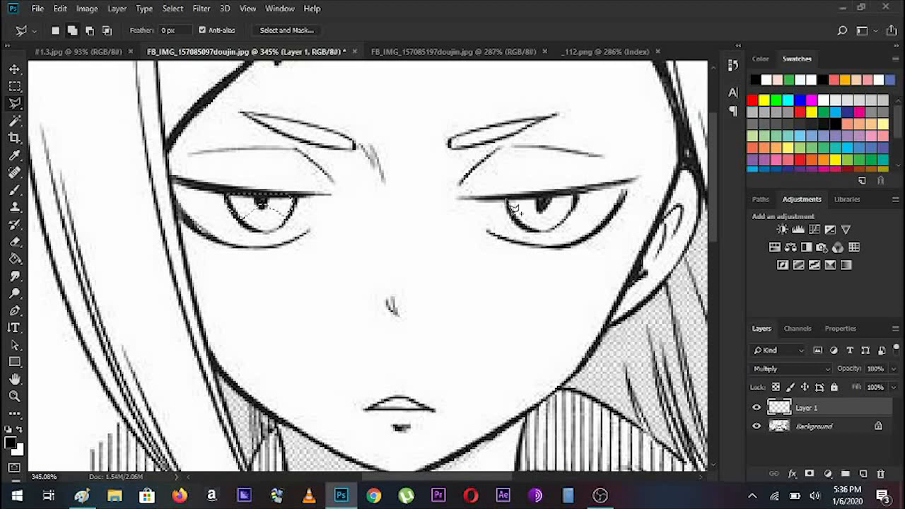
Step: Add the other eye's iris to the selection, leaving out the same wedge below the pupil
click(514, 219)
click(542, 206)
click(570, 219)
click(582, 196)
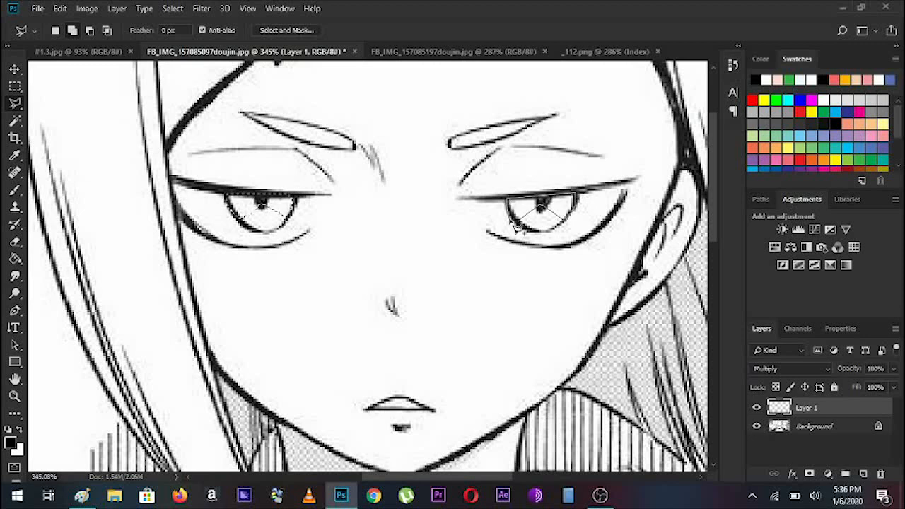
click(520, 223)
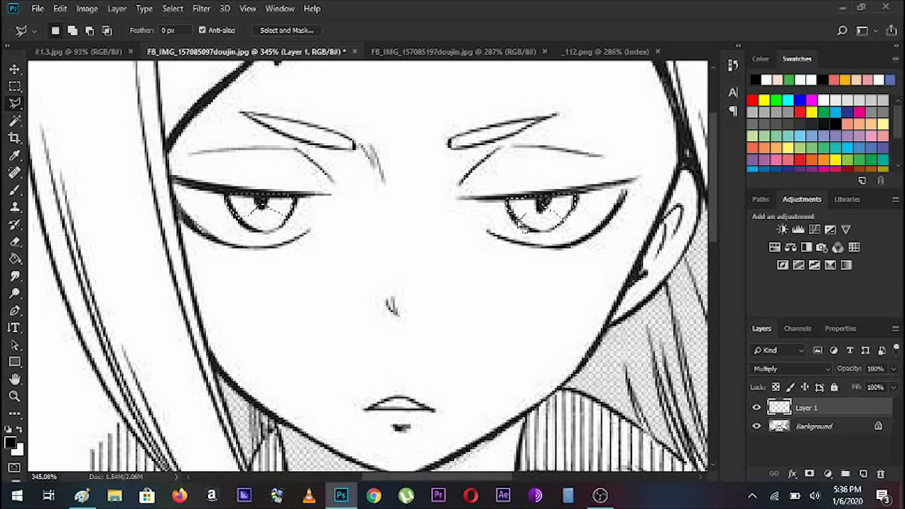
Step: Fill both selected irises with the light dotted custom pattern and deselect
right_click(521, 216)
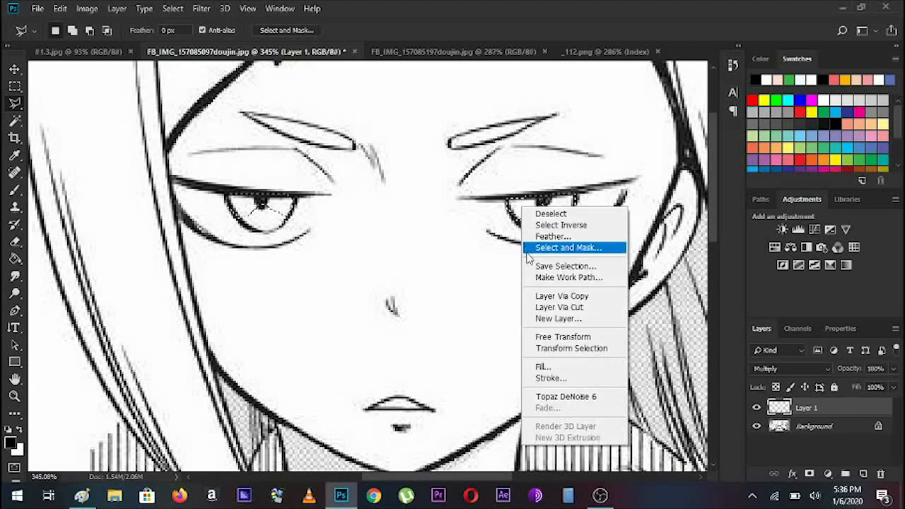
click(556, 368)
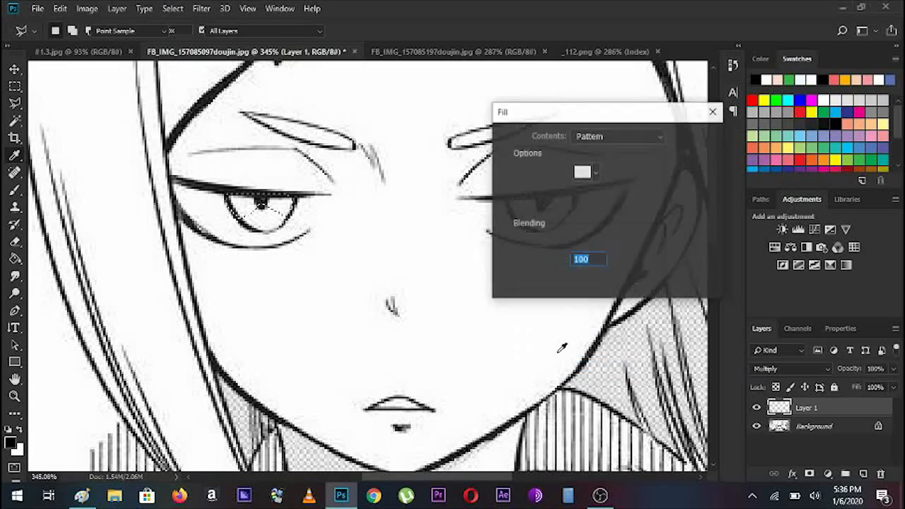
click(685, 141)
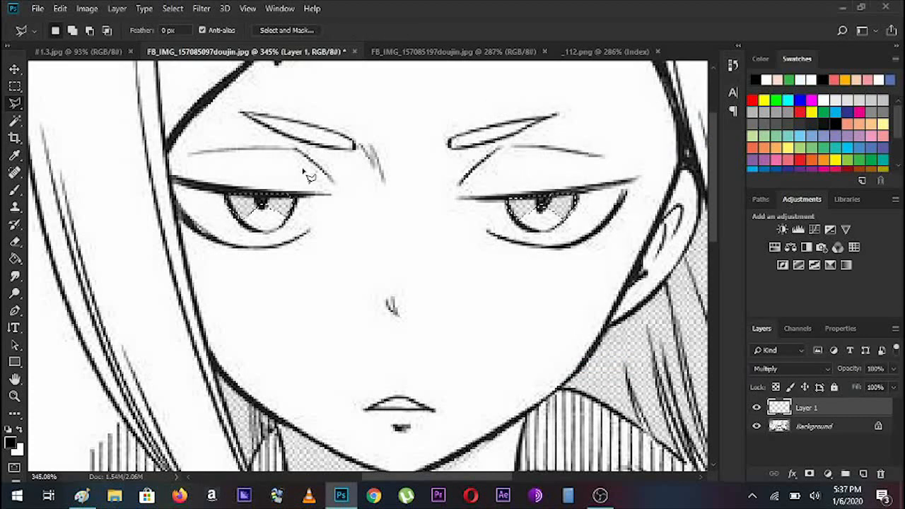
key(ctrl+d)
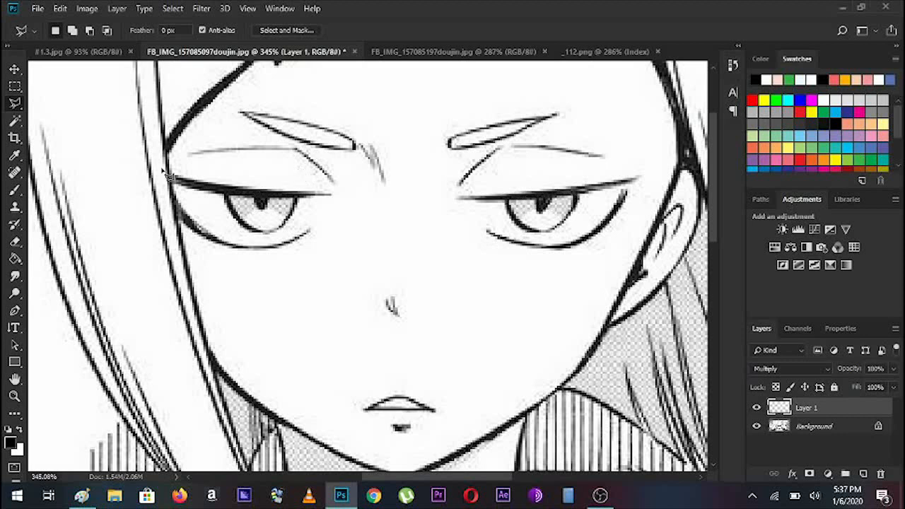
Step: Review the toned Sylph page as a whole and switch to the #1.3.jpg document
click(15, 398)
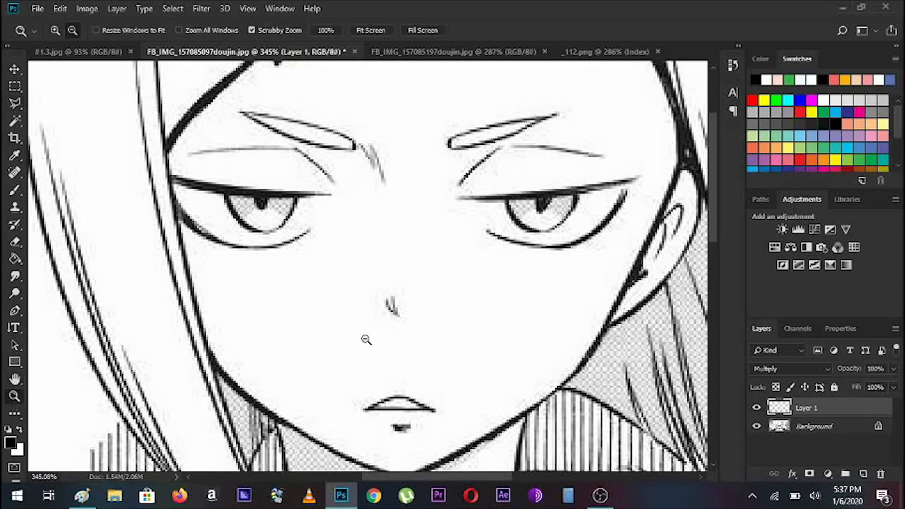
drag(376, 344, 325, 344)
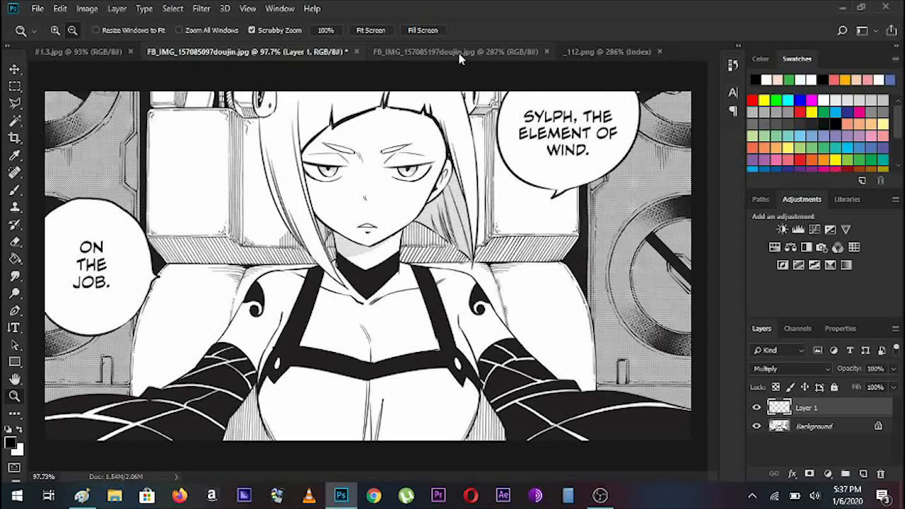
click(76, 52)
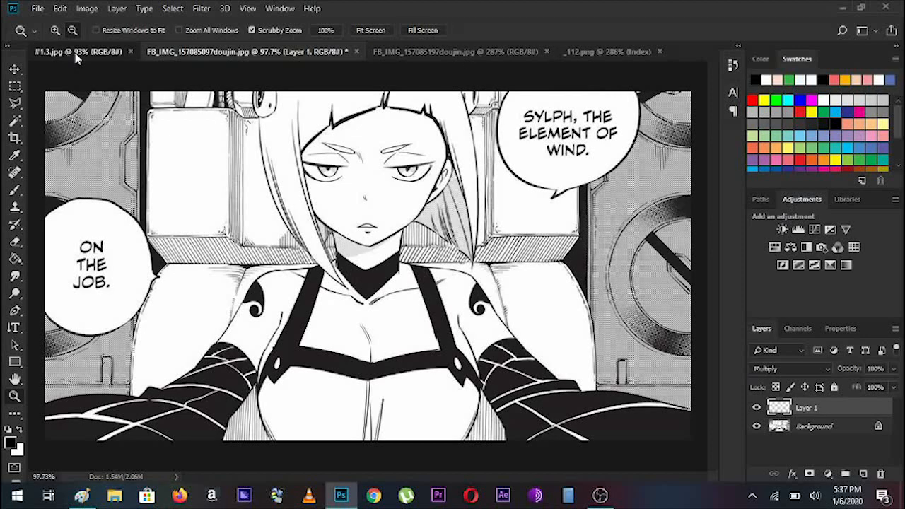